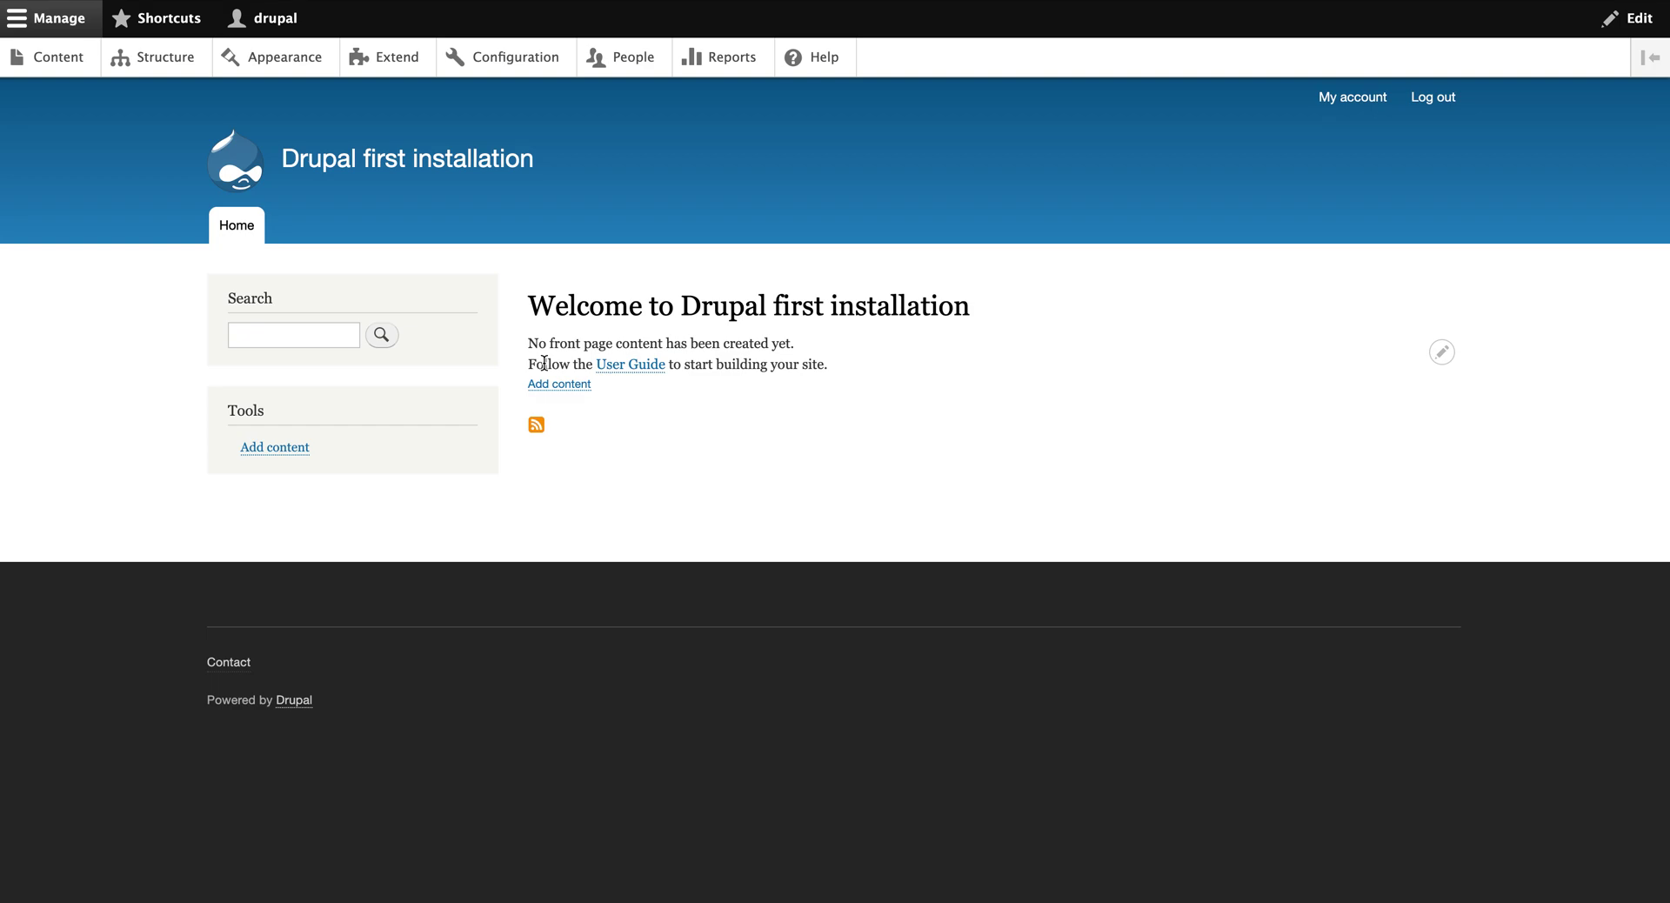
Step: Open the Content admin page, which shows no content yet
left_click(72, 68)
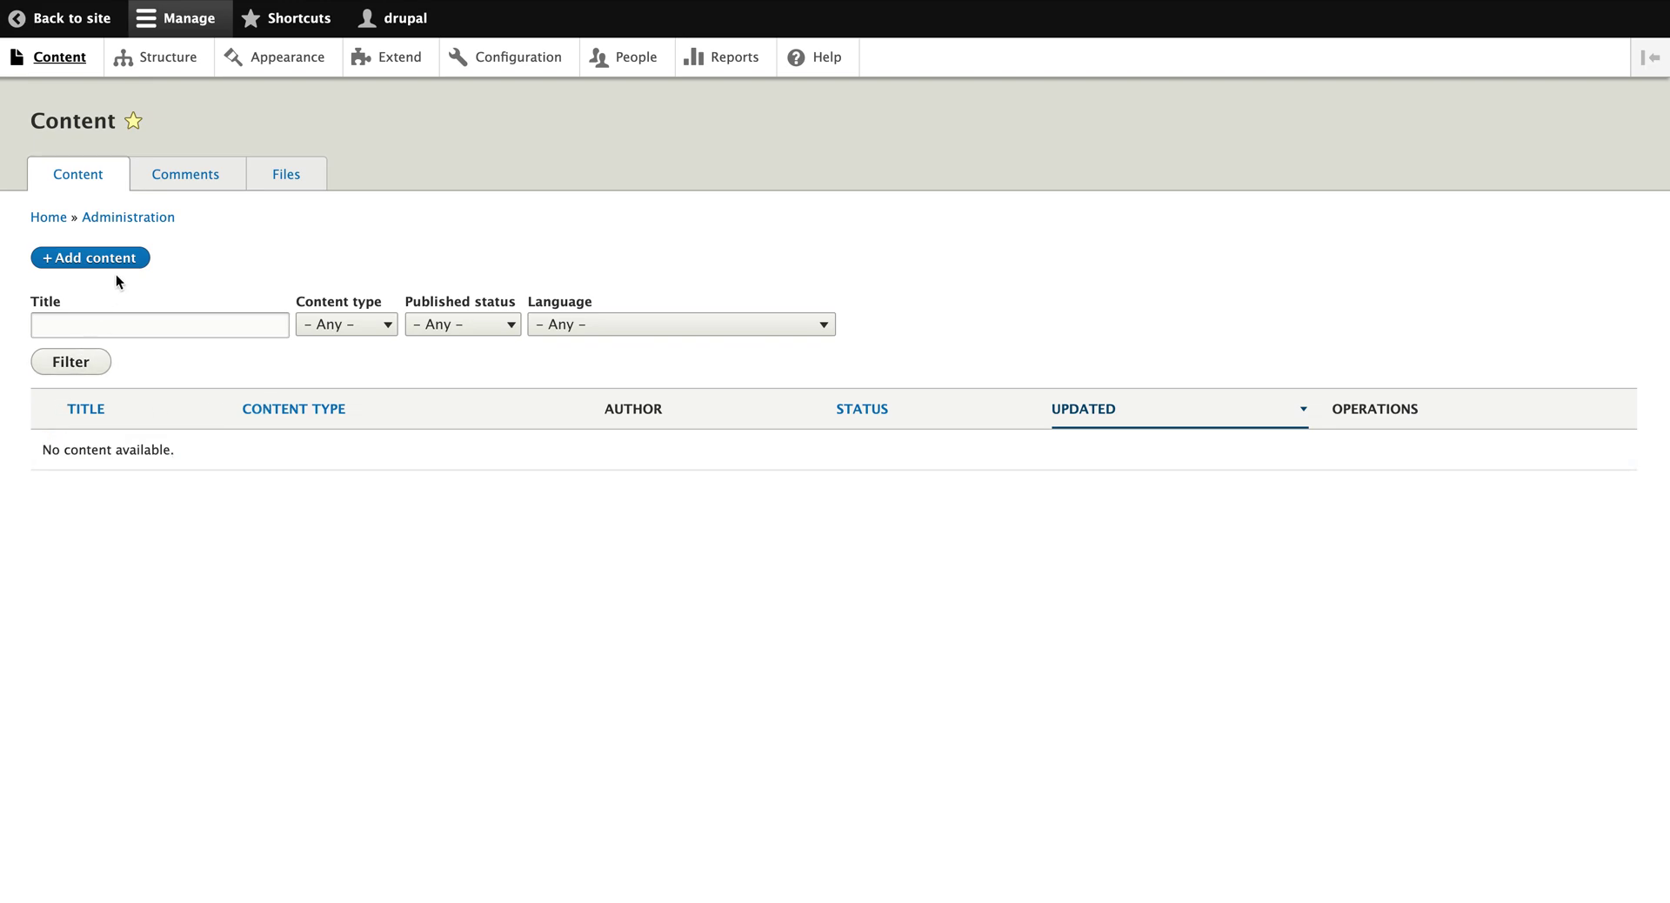
Step: Look at the Comments and Files listings, then return to the Content listing
left_click(217, 188)
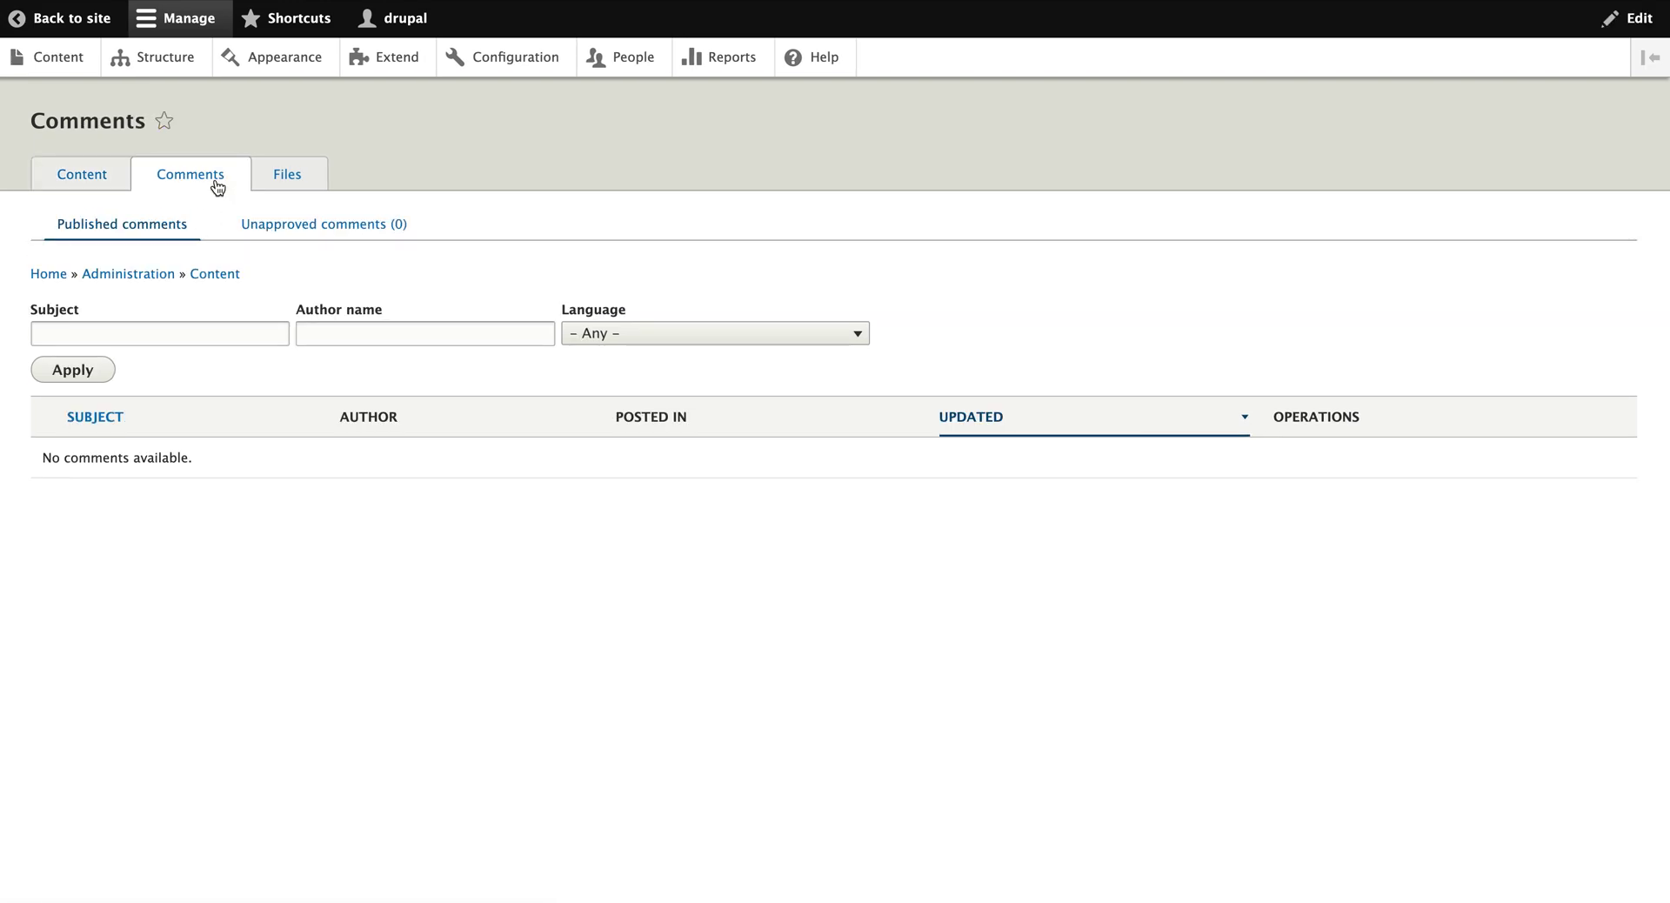
left_click(305, 181)
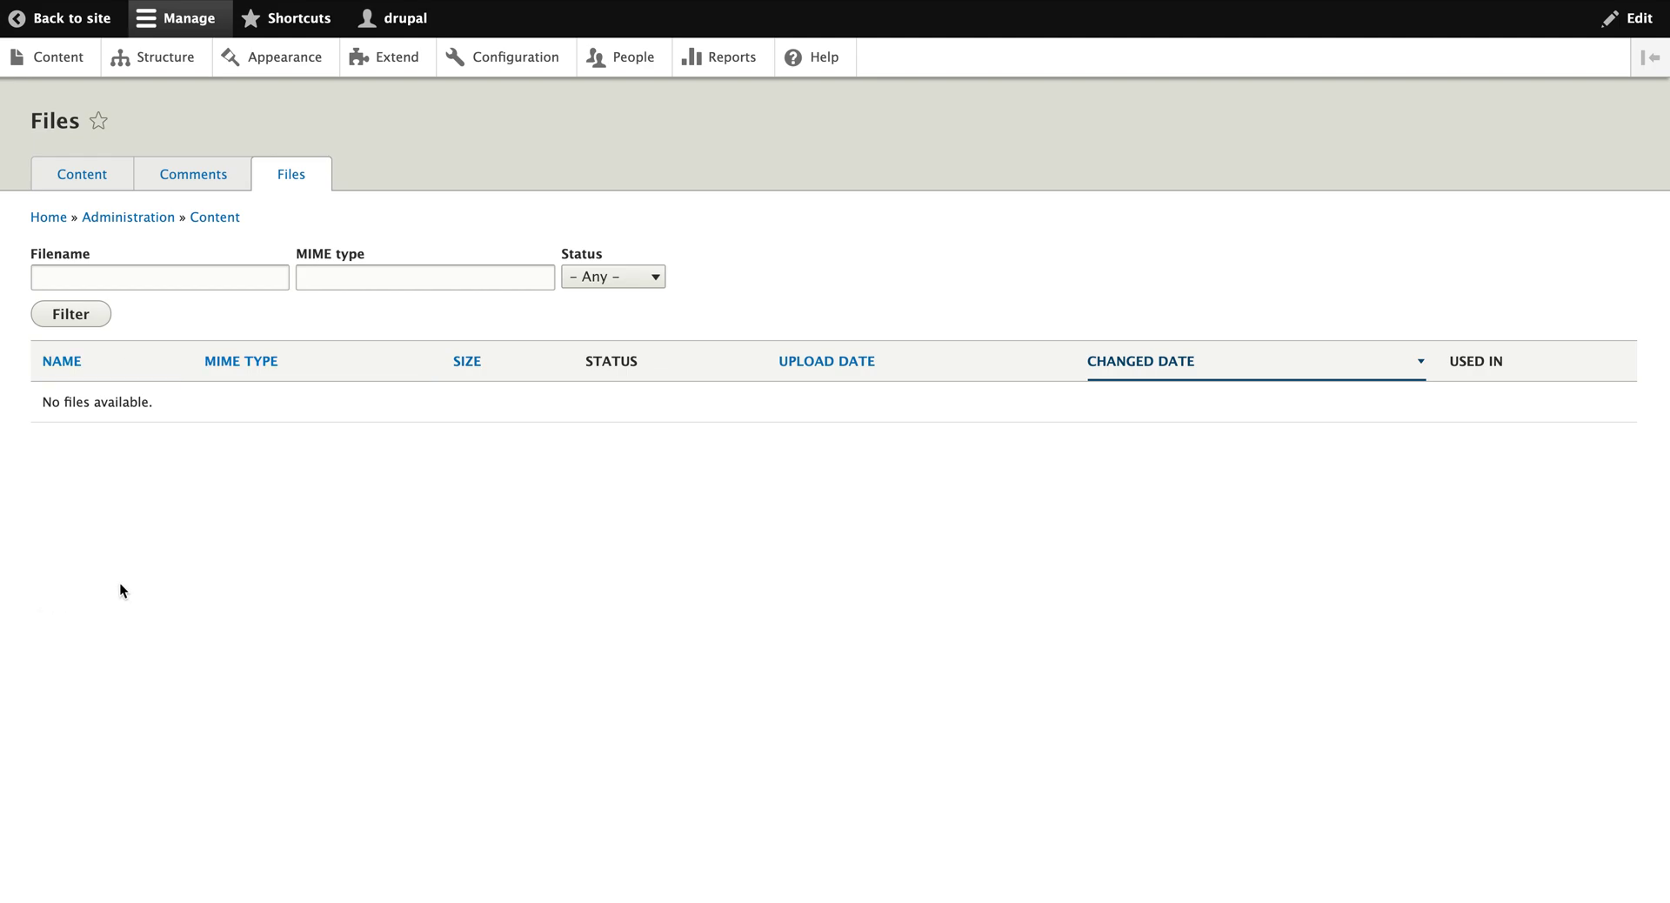
left_click(75, 173)
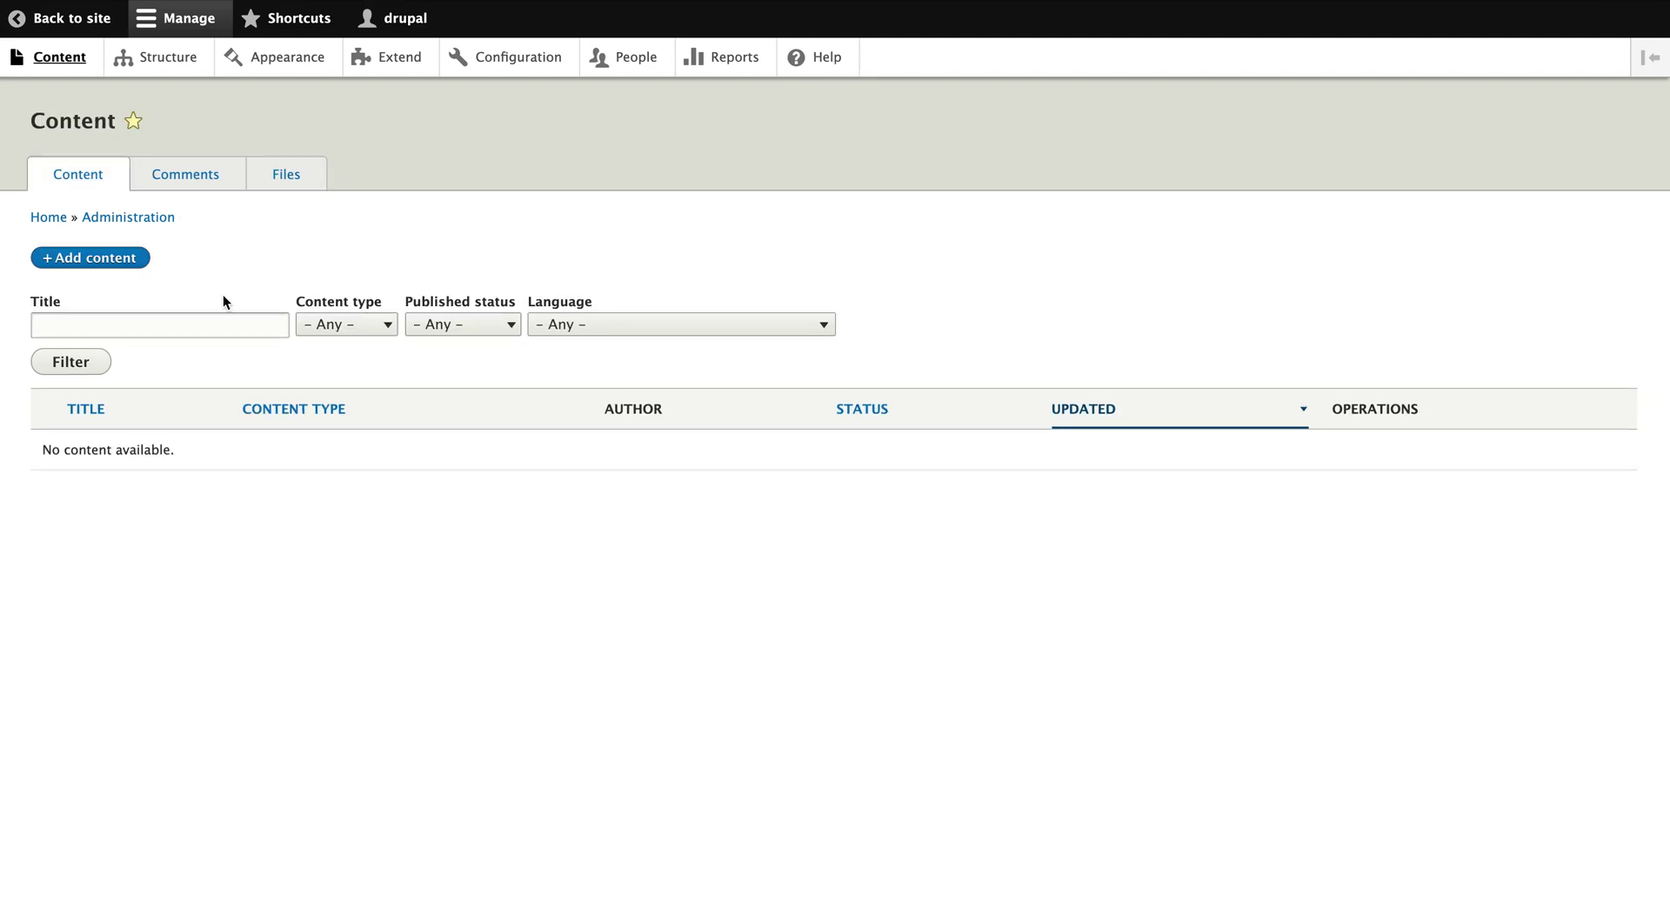
Step: Inspect the content type, published status and language filters, leaving each at Any
left_click_drag(22, 306, 174, 306)
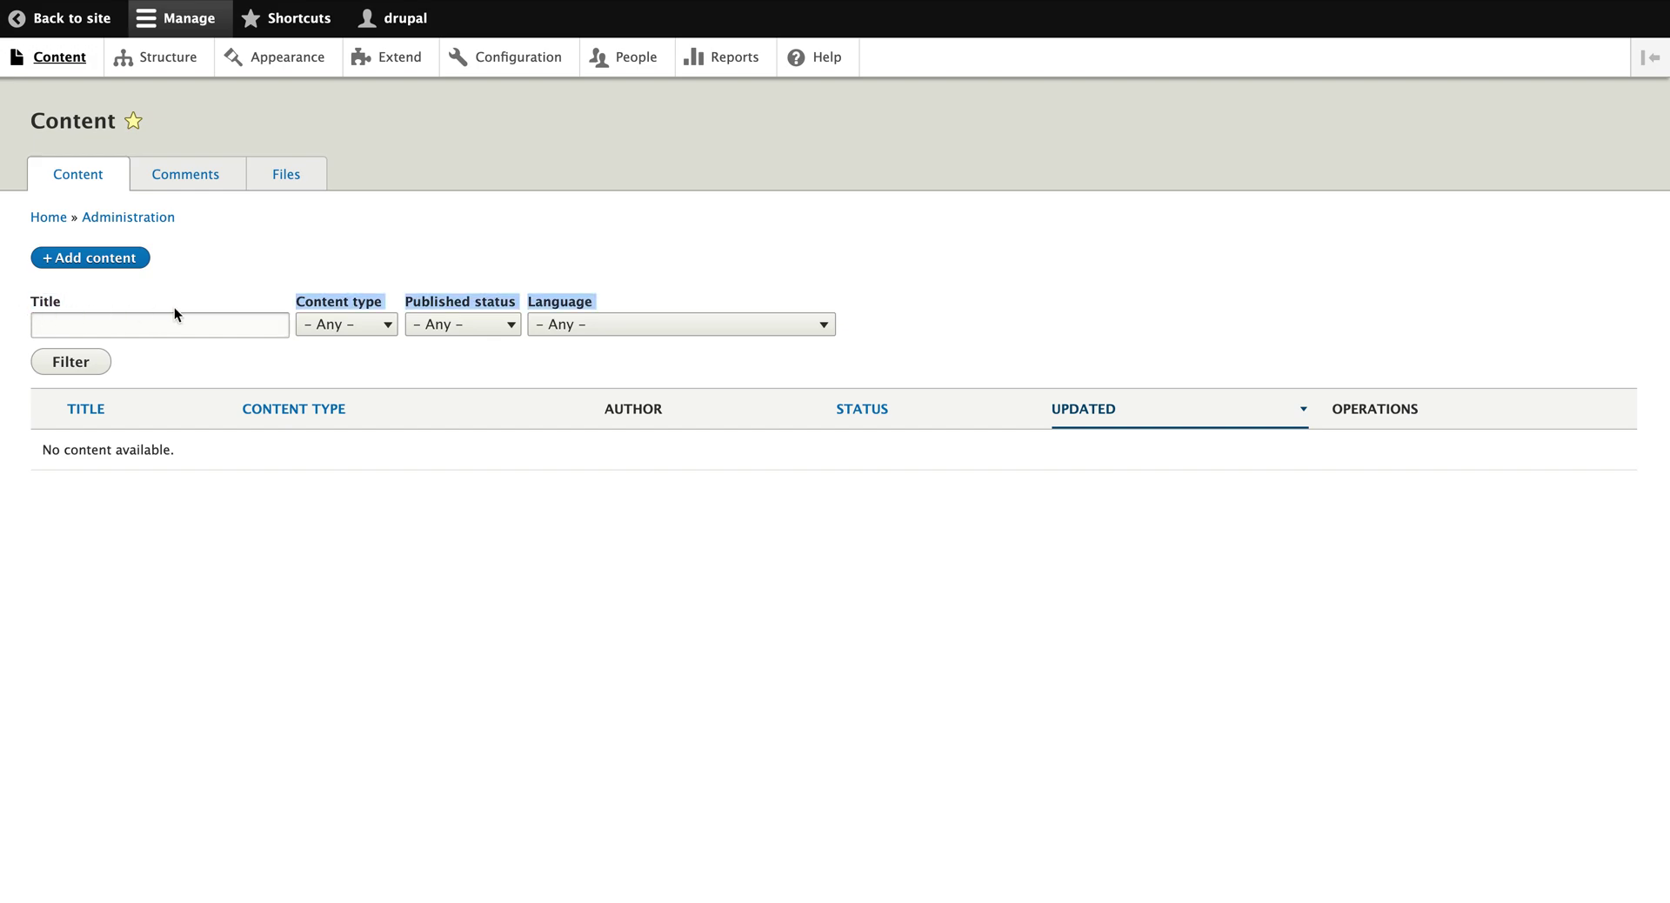
left_click(385, 332)
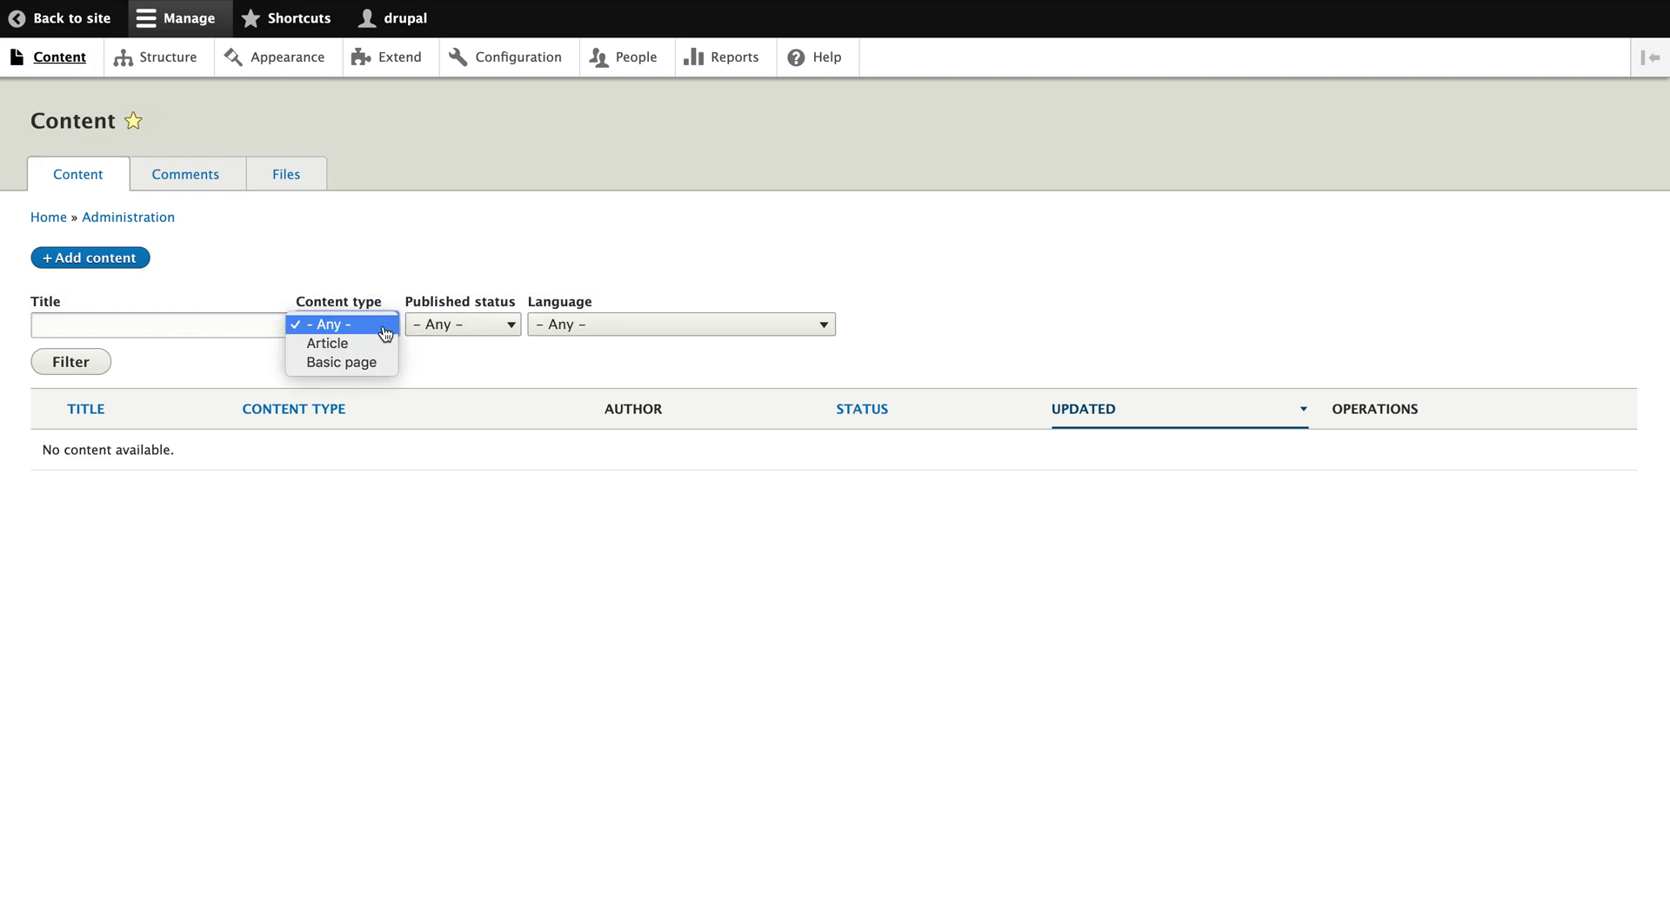
left_click(369, 301)
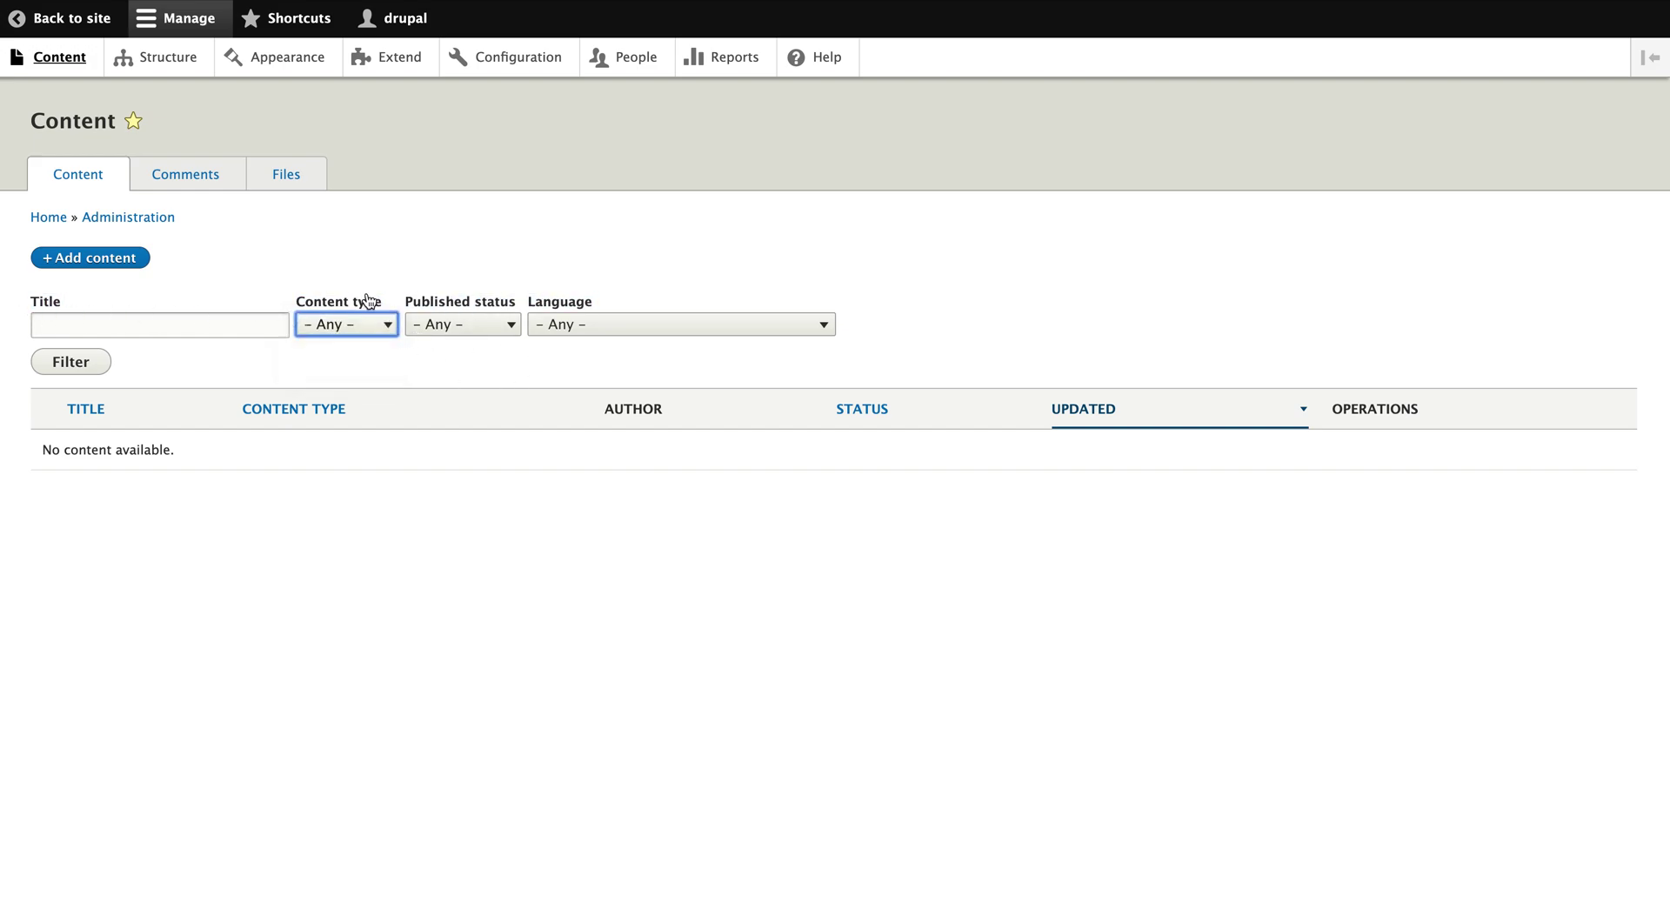
left_click(517, 326)
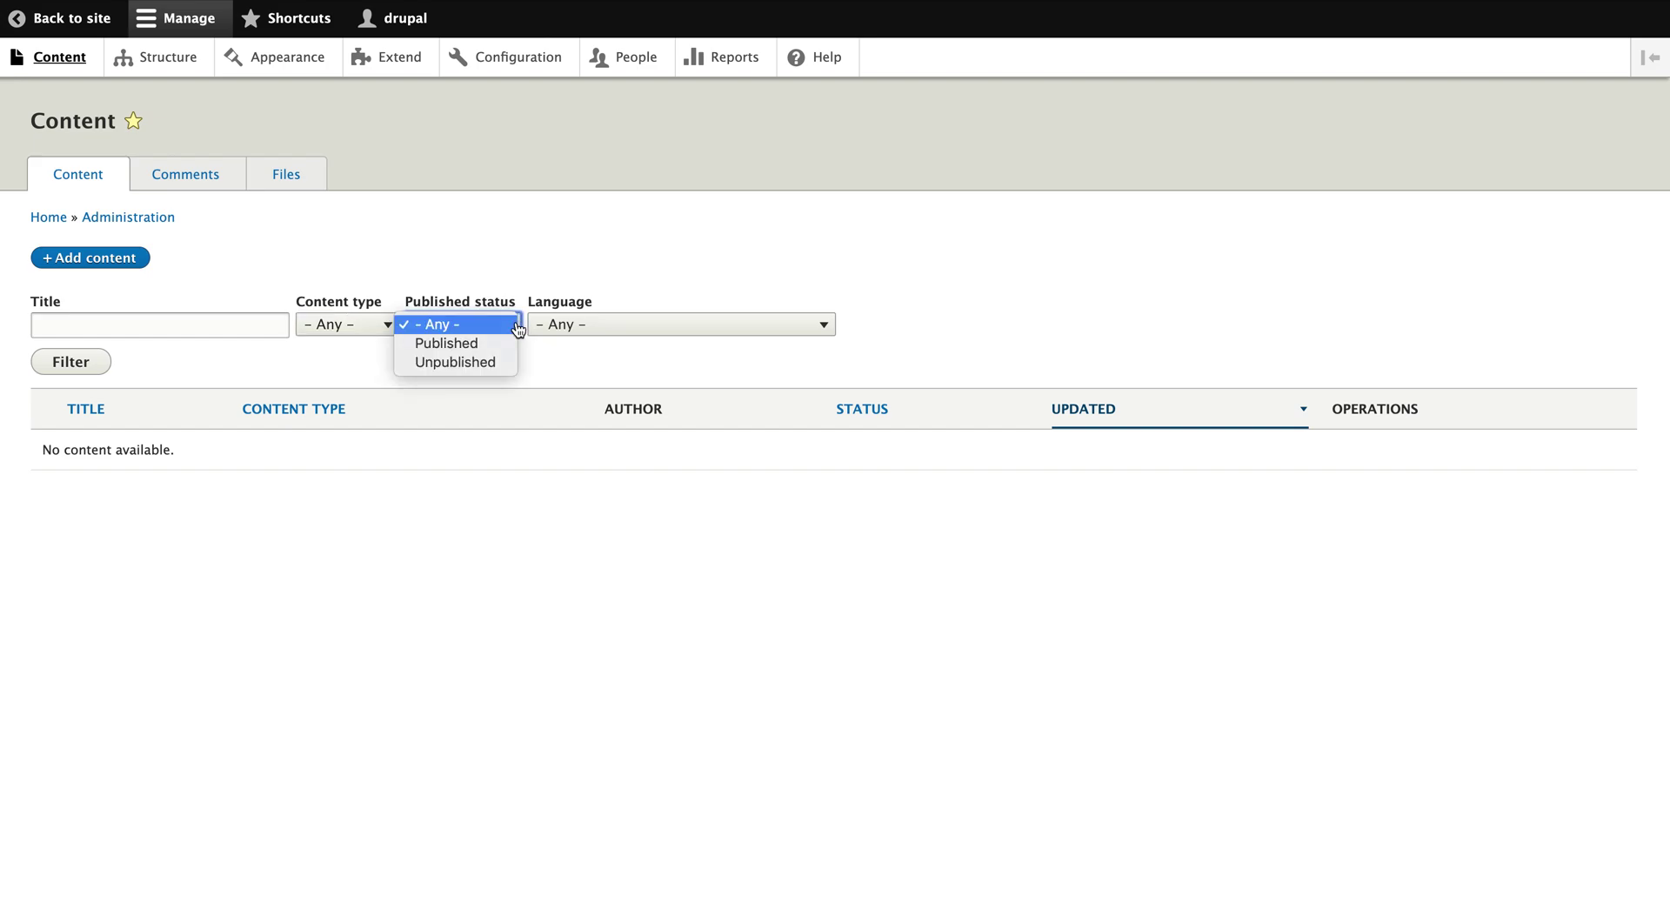
left_click(638, 332)
left_click(639, 332)
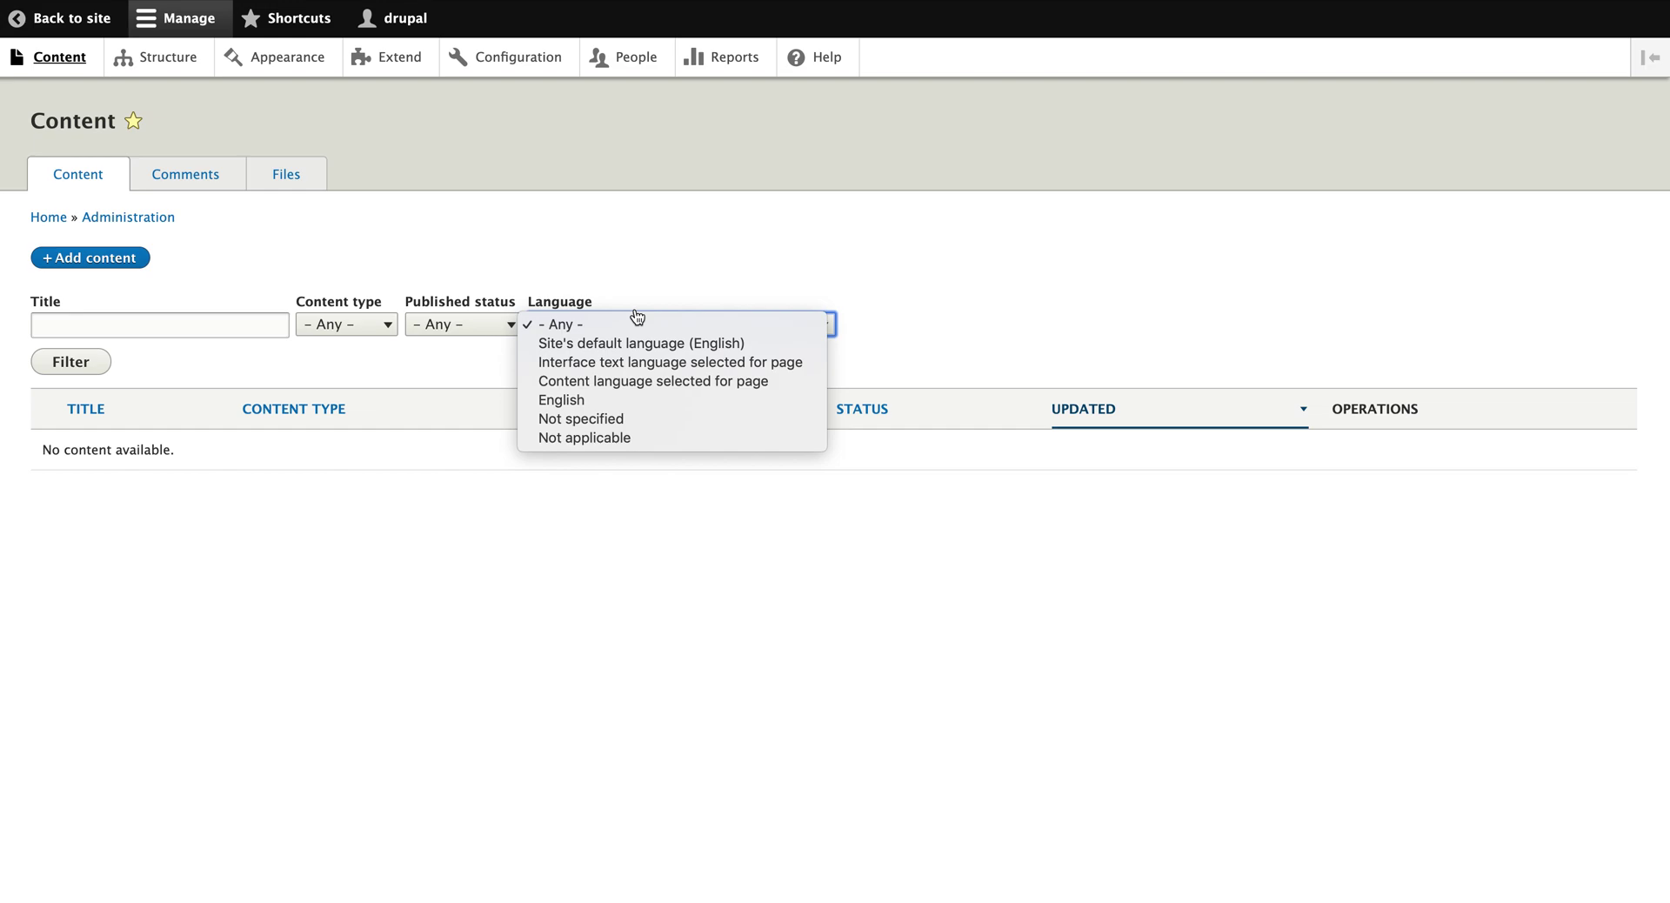
left_click(715, 226)
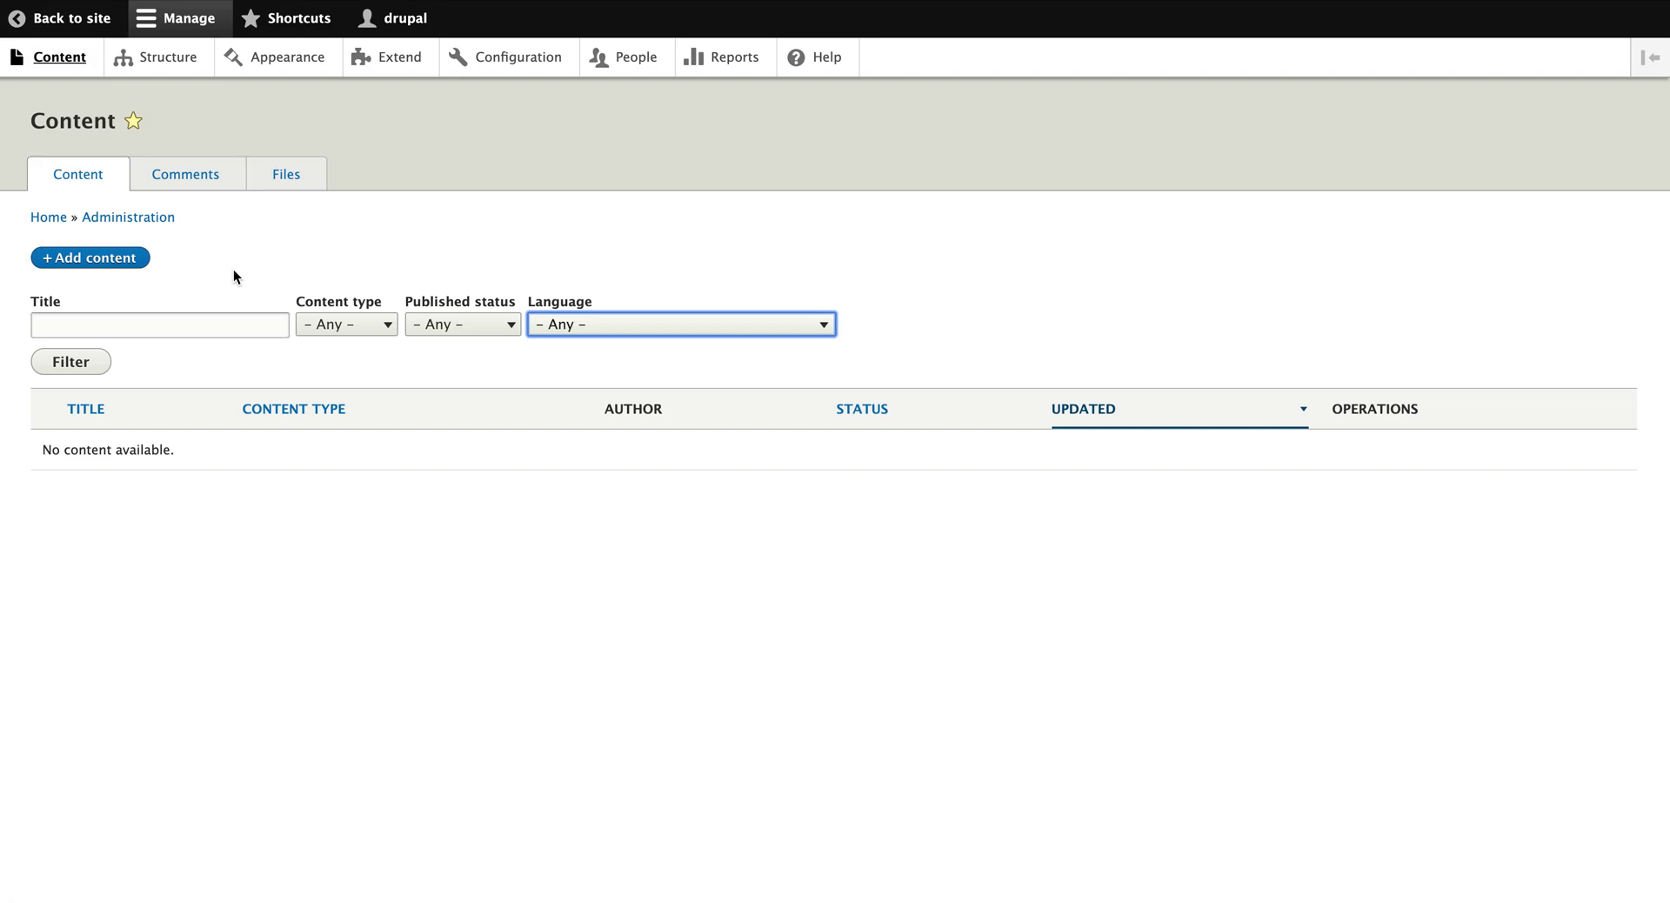
Step: Revisit the Comments and Files listings, then go to the Structure overview
left_click(205, 174)
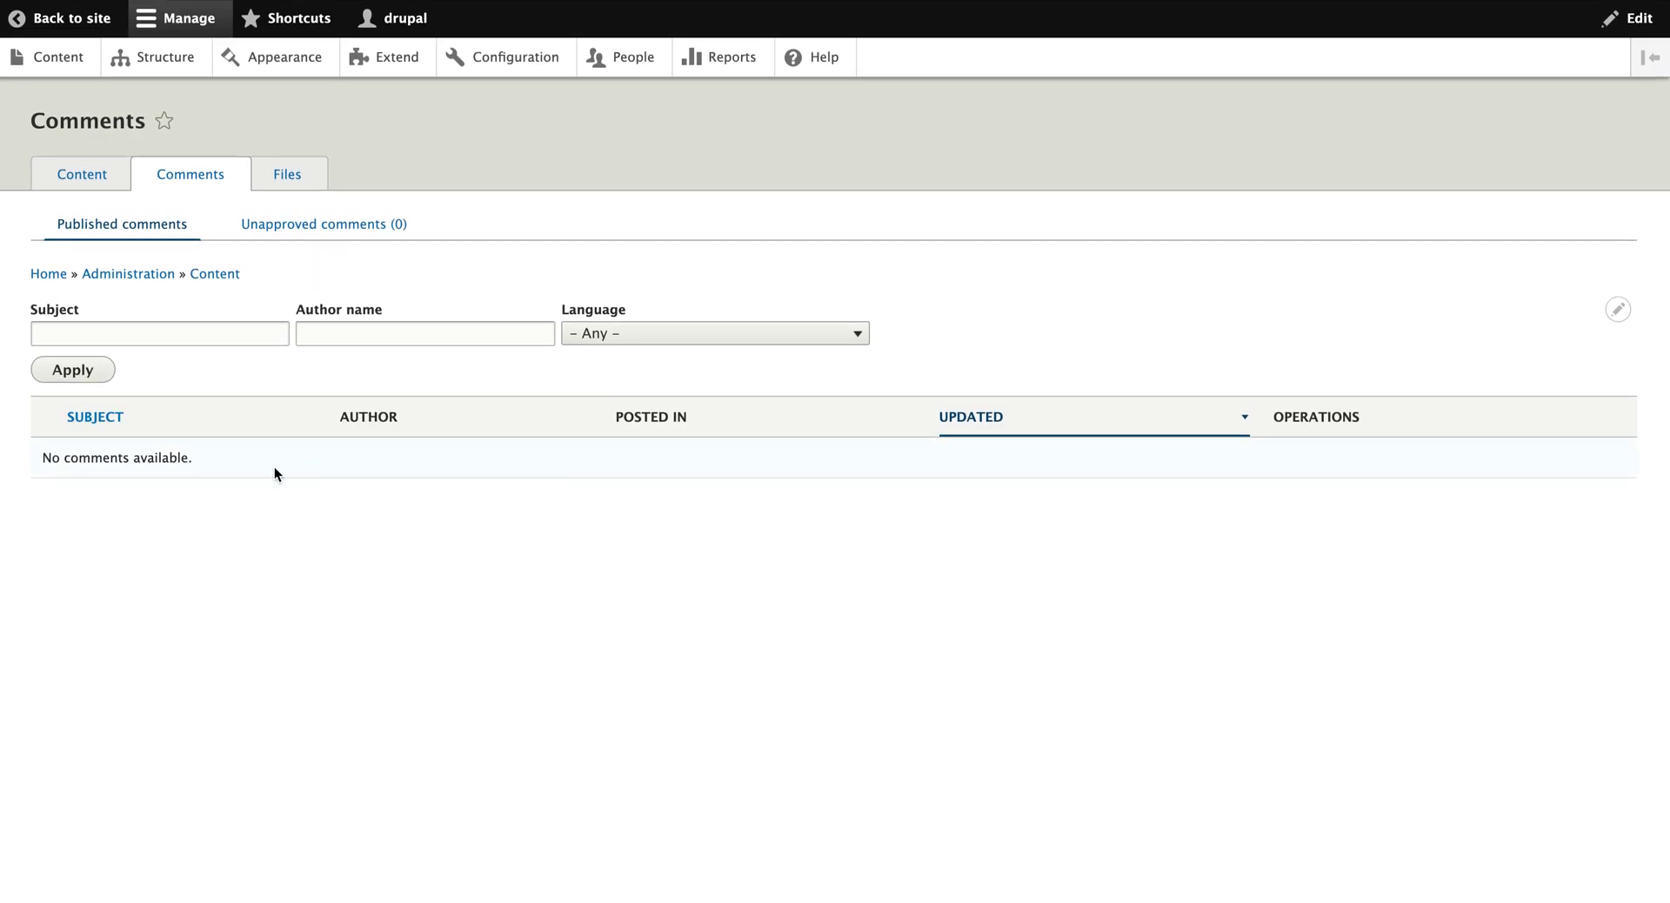
left_click(288, 175)
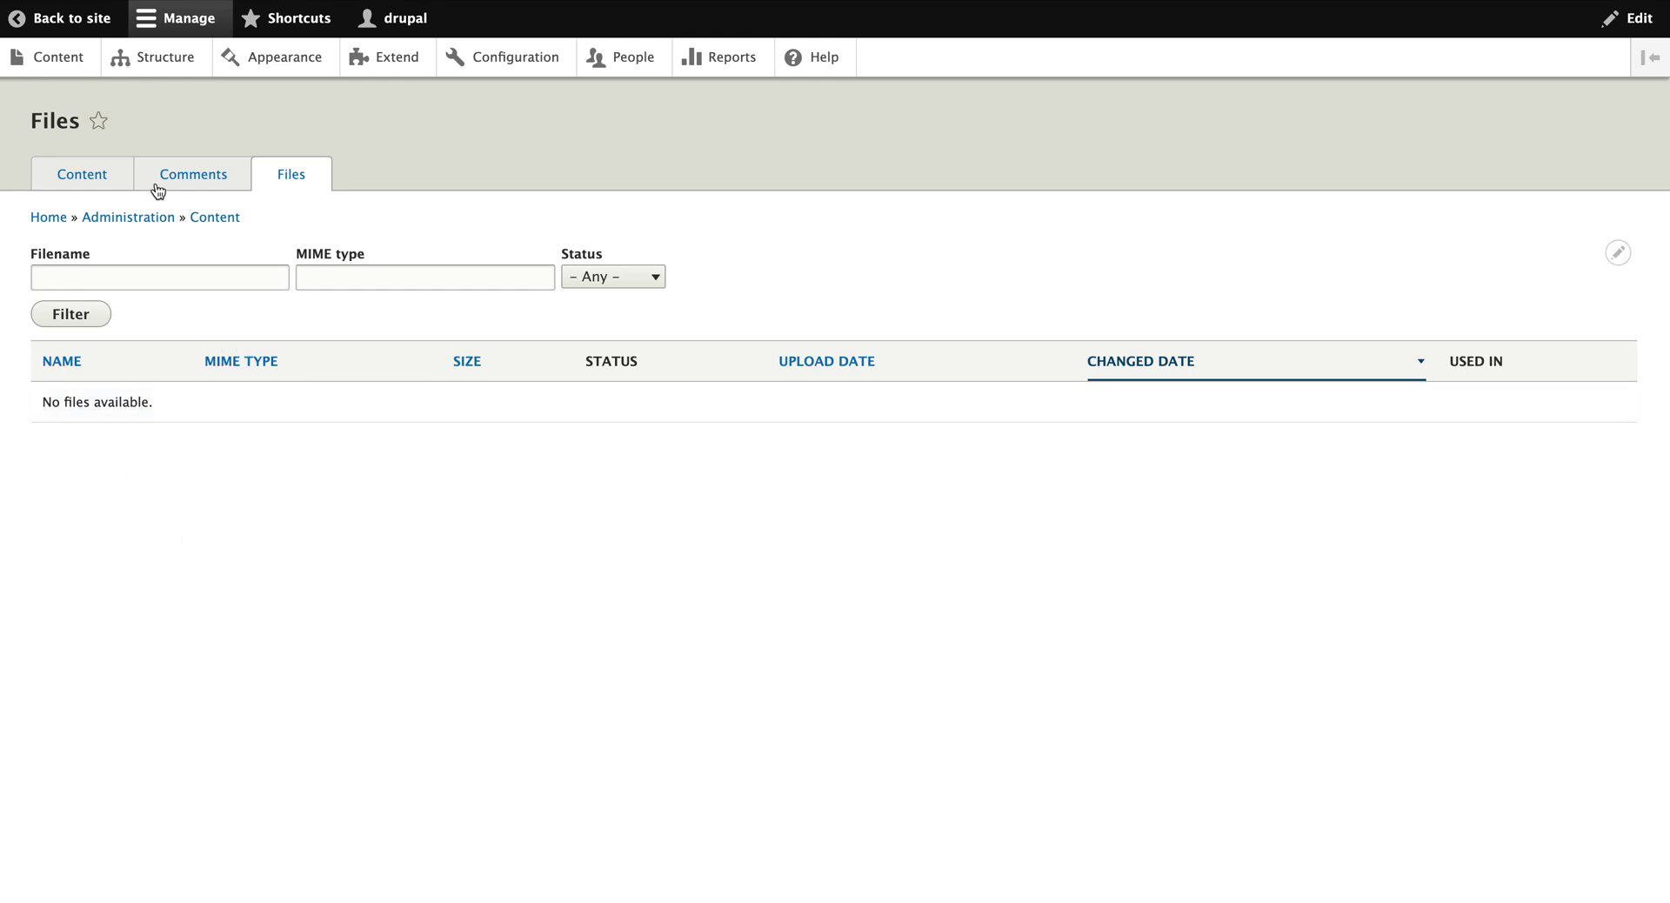
left_click(172, 66)
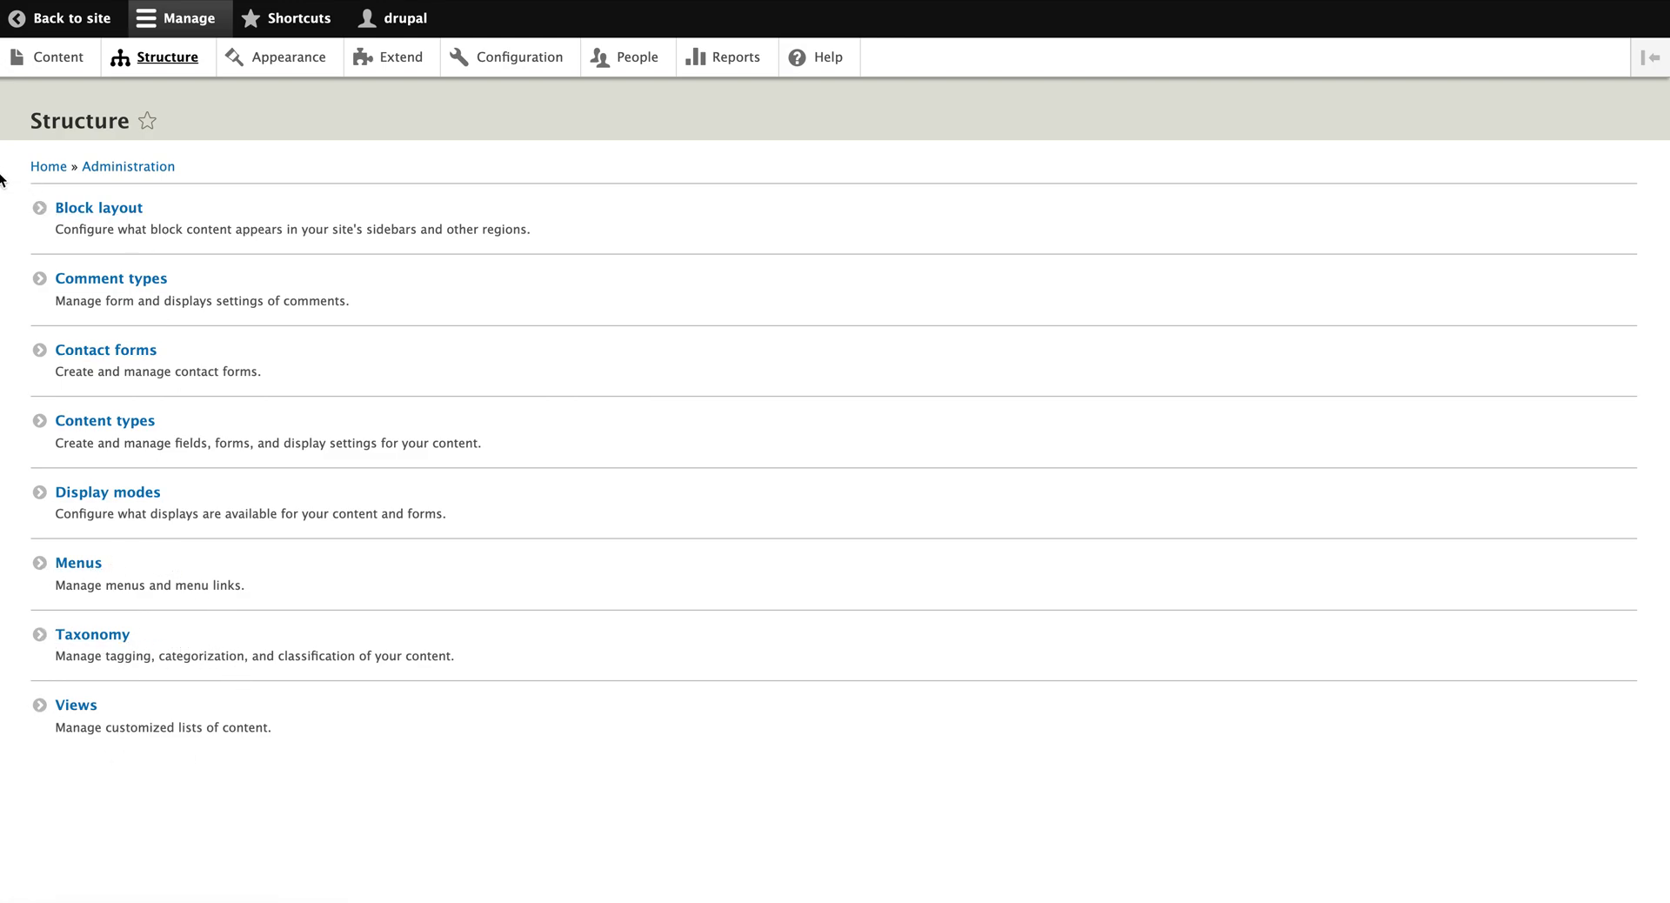
left_click_drag(4, 161, 159, 705)
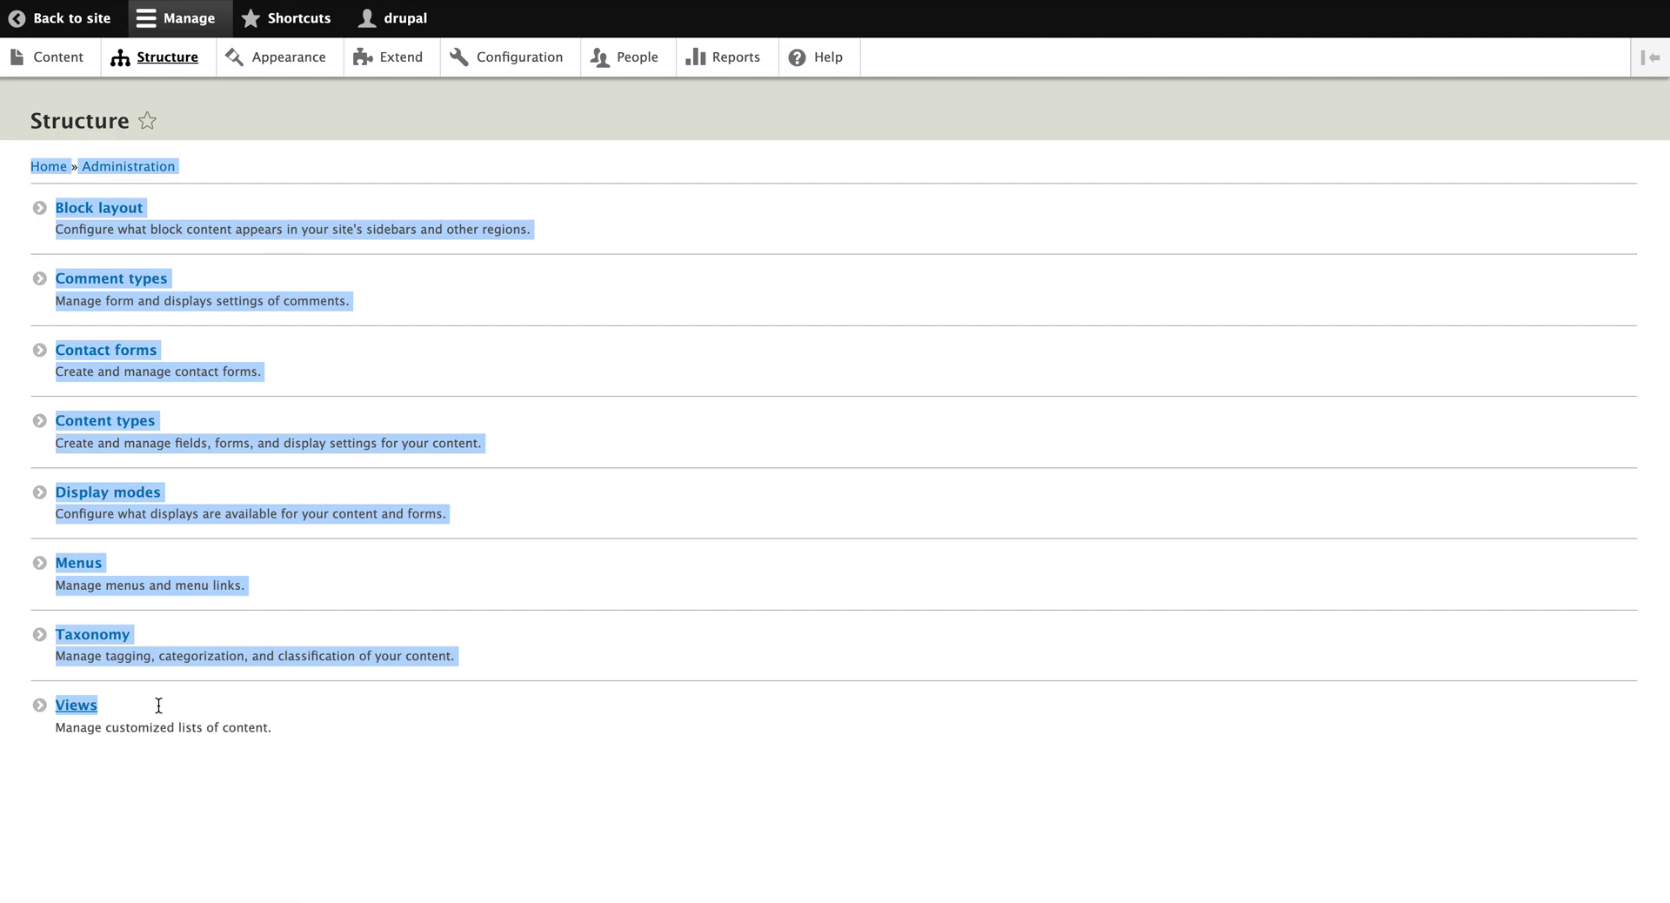
left_click(200, 832)
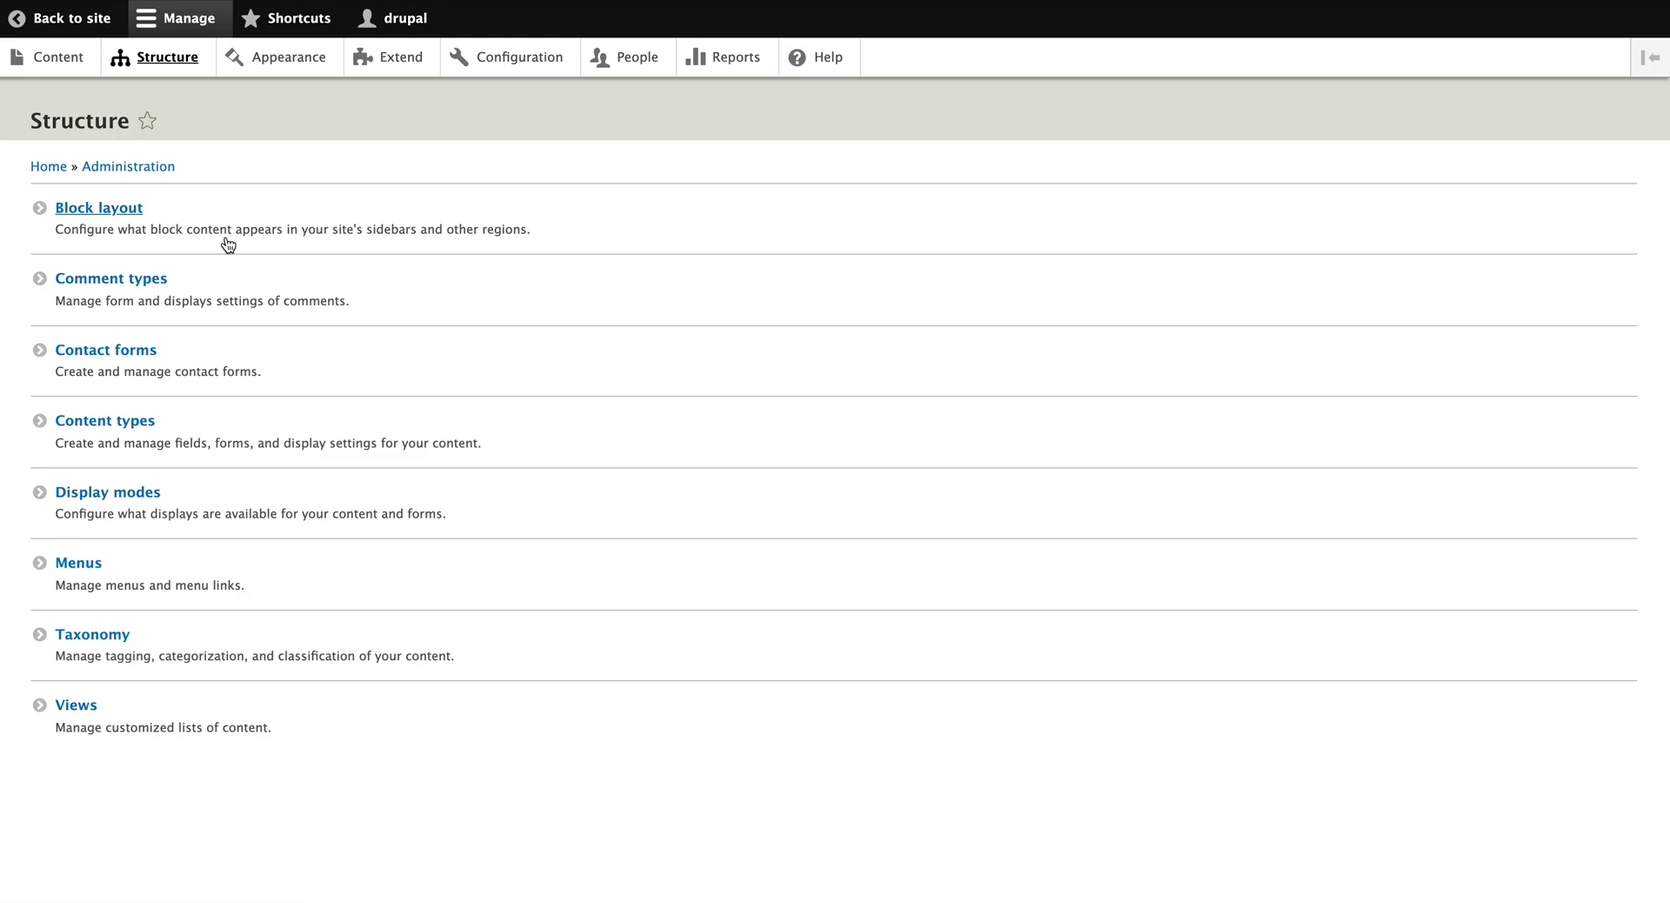
left_click(298, 68)
Step: Review the installed themes, highlighting Bartik 8.8.5 as the default theme
scroll(400, 237, "down", 1)
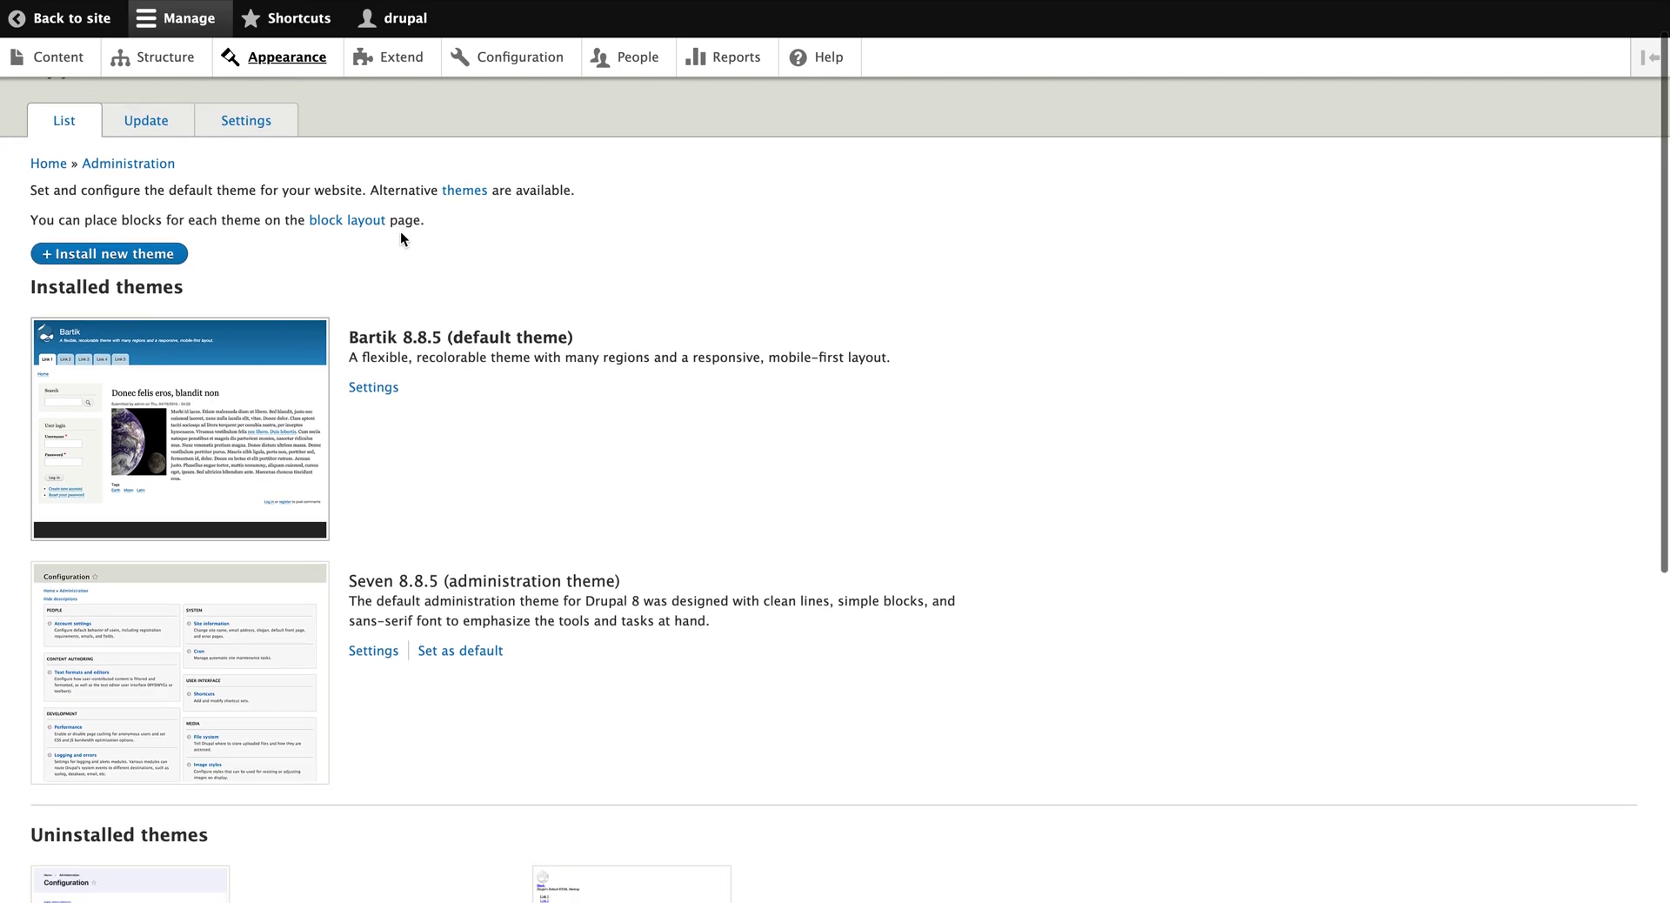
scroll(401, 235, "down", 1)
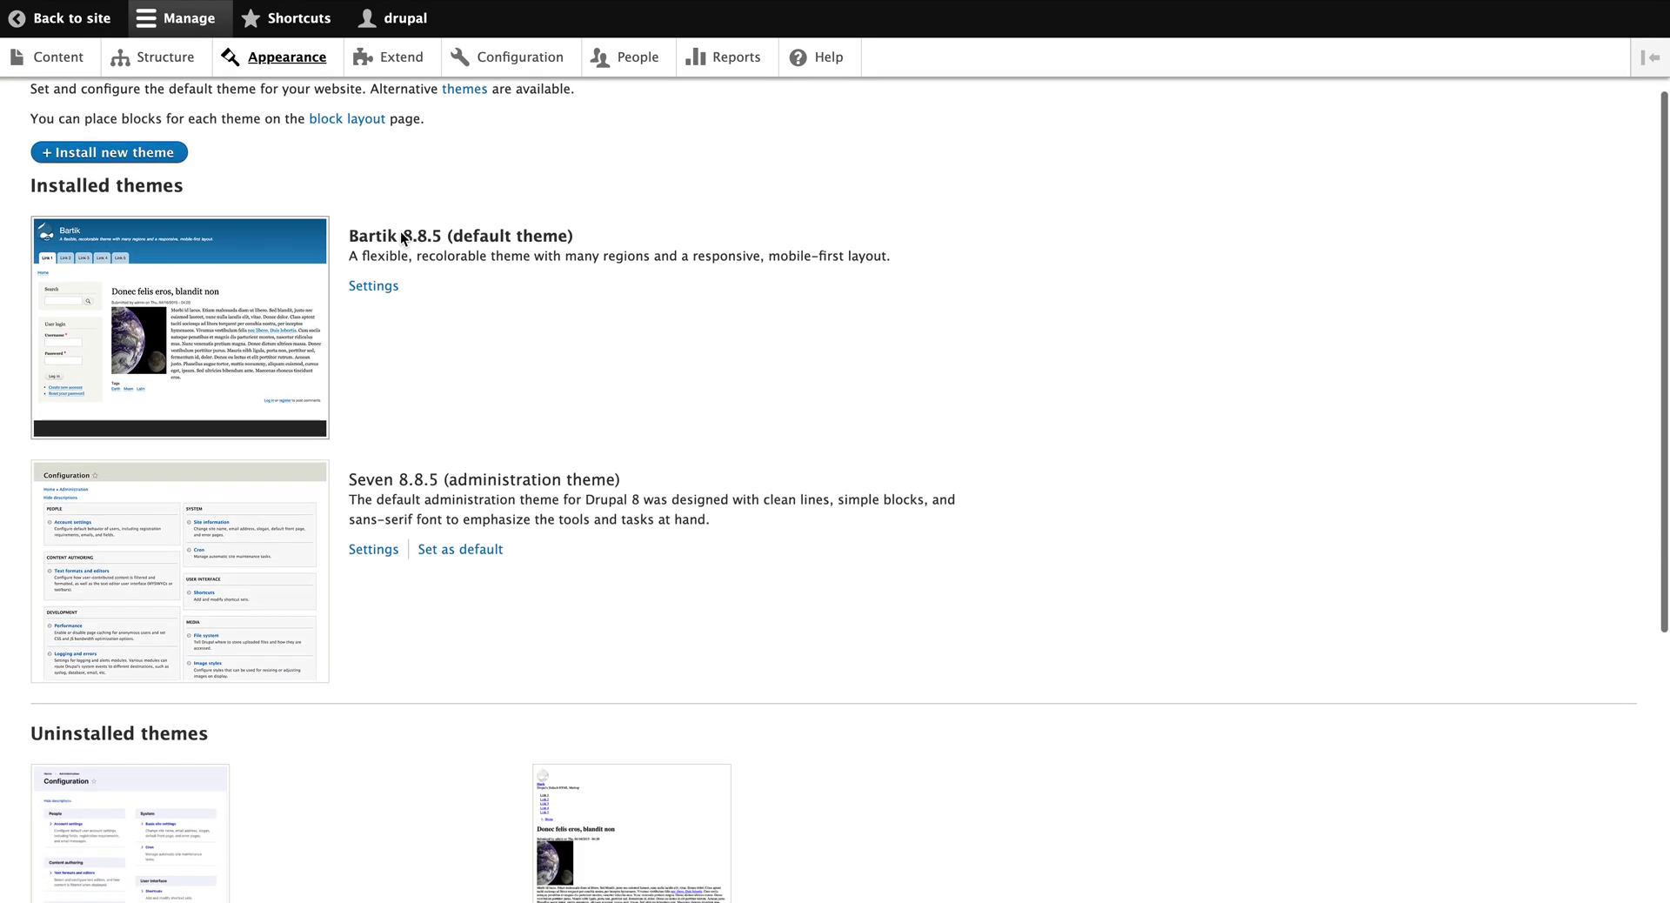
scroll(401, 231, "up", 2)
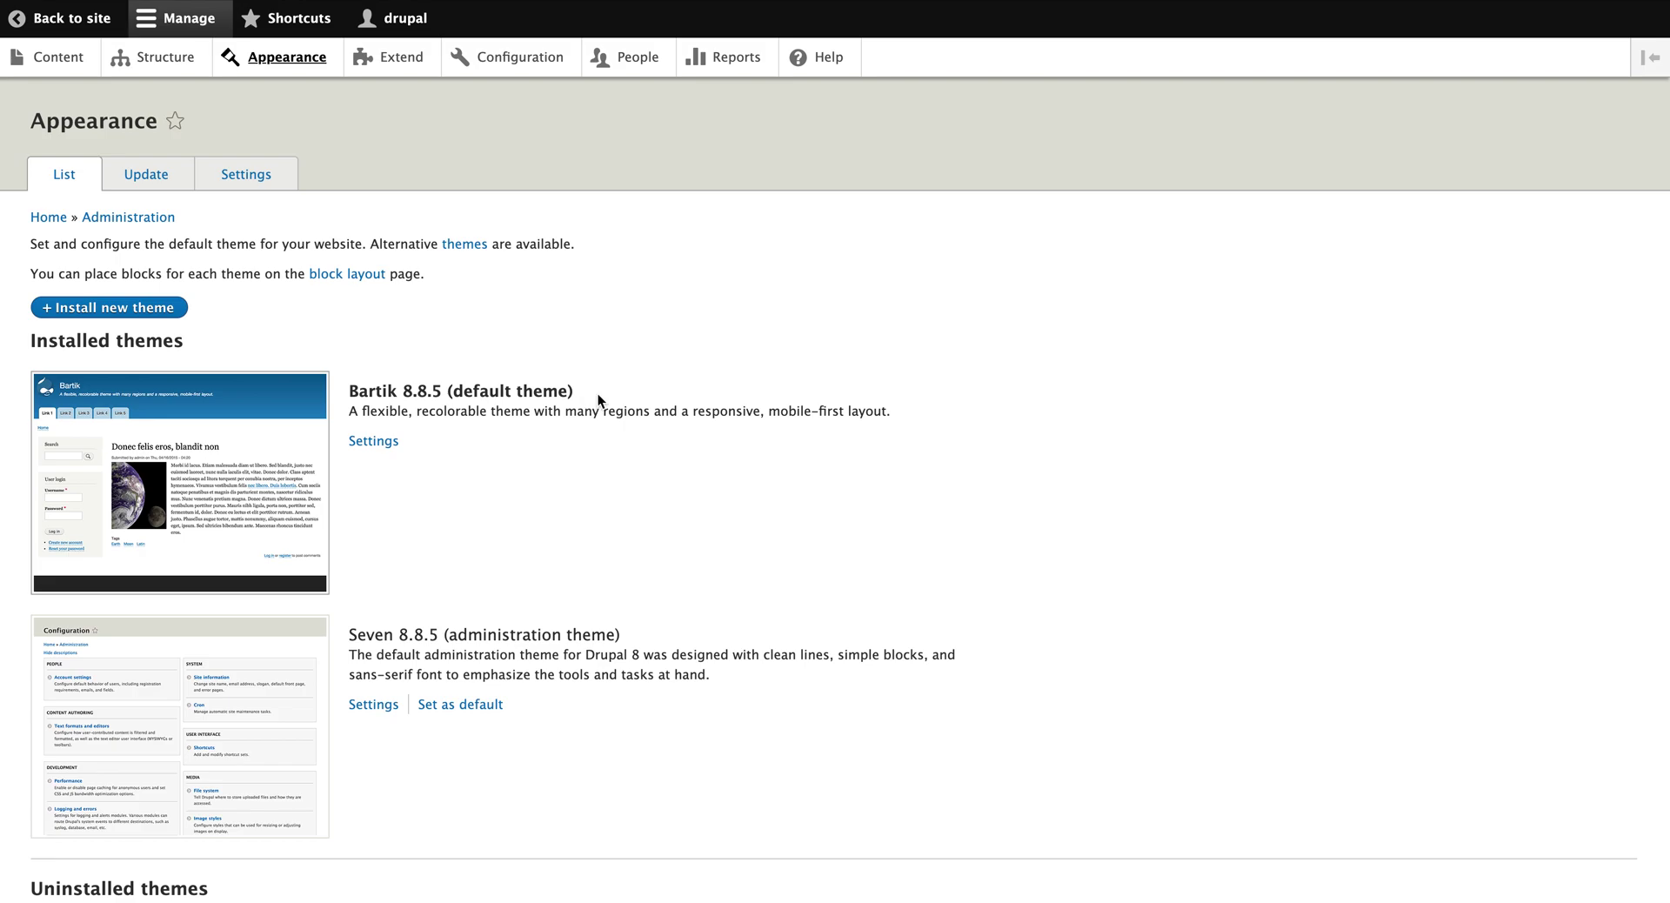
left_click_drag(624, 384, 358, 396)
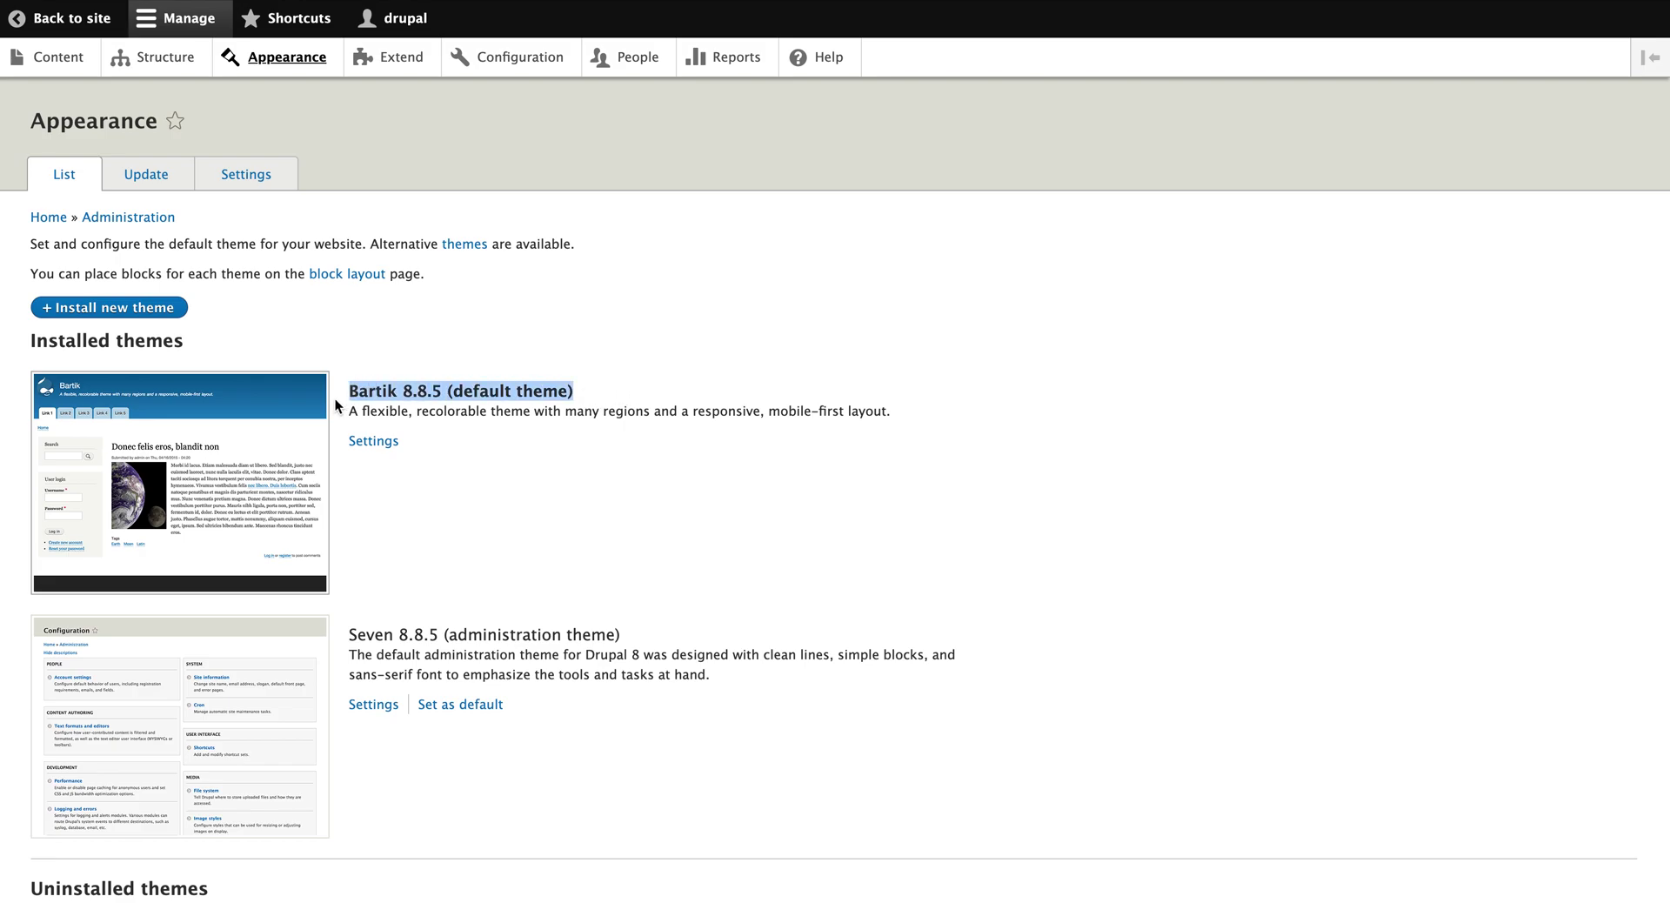
scroll(336, 398, "down", 4)
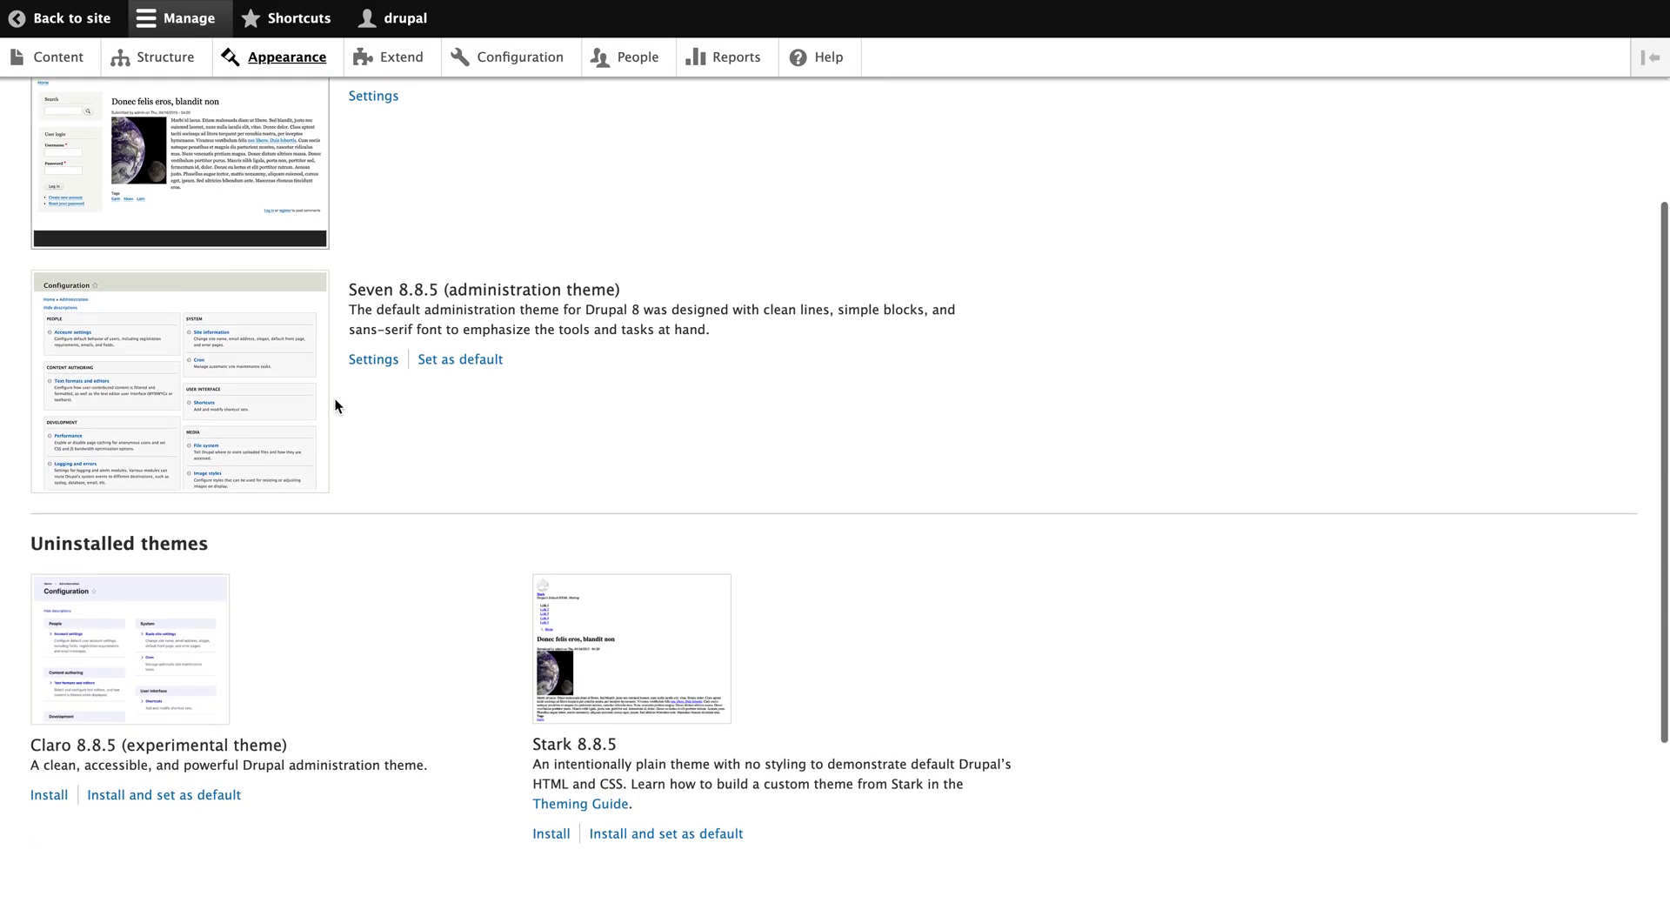
scroll(336, 398, "up", 5)
Step: View the themes' Update status and global Settings pages, then return to the theme list
left_click(145, 171)
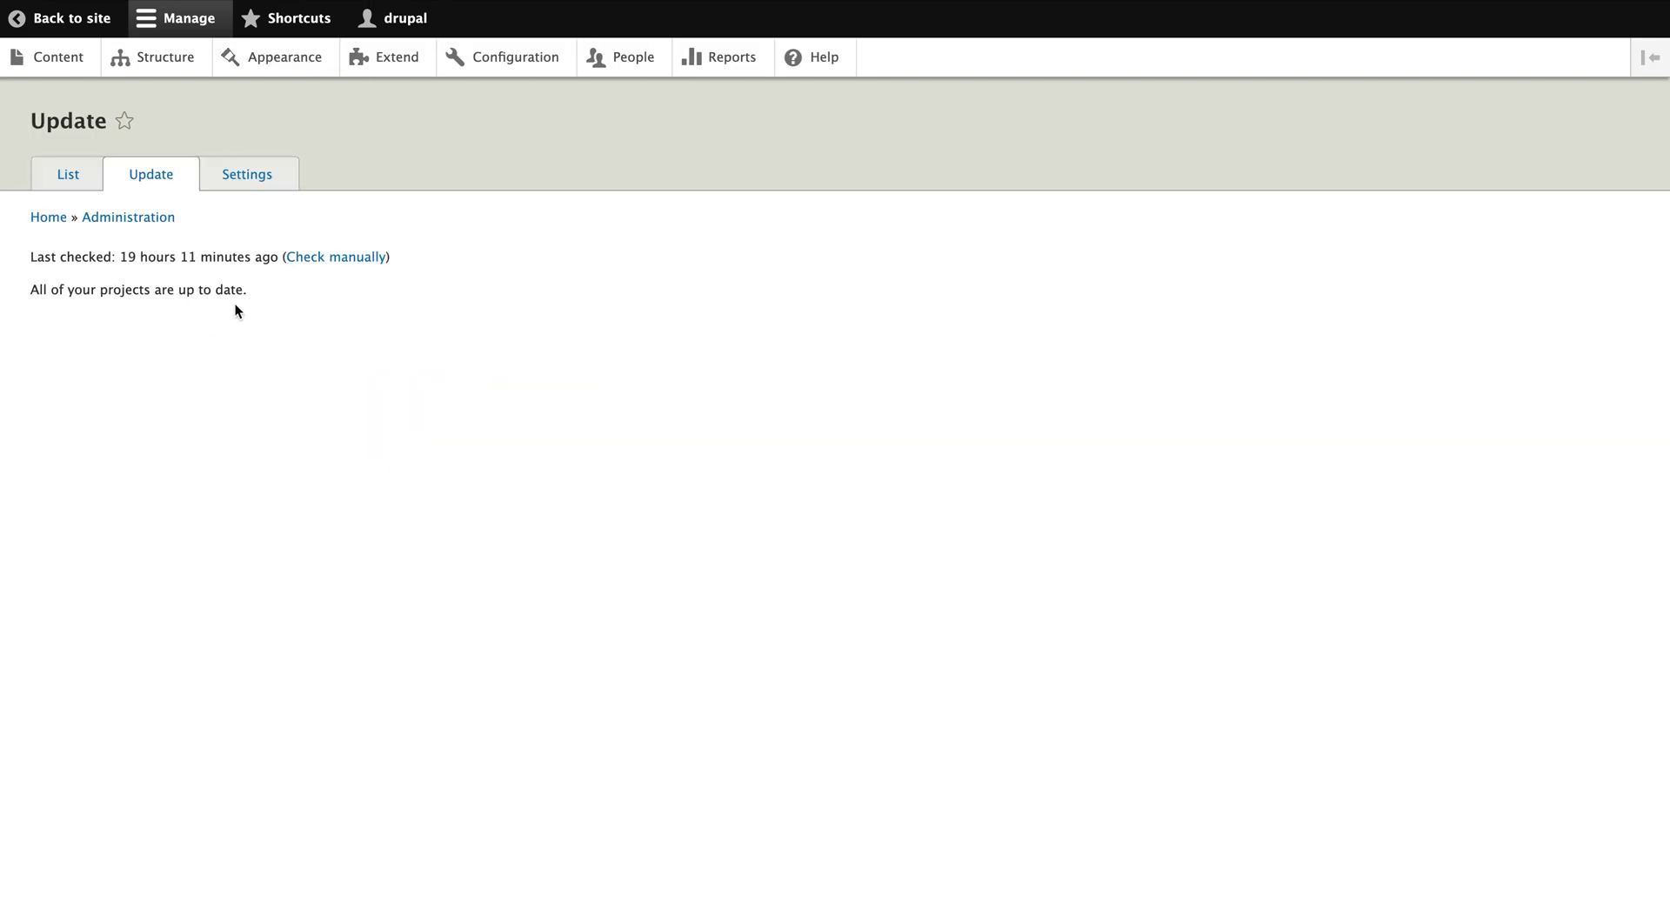
left_click(265, 182)
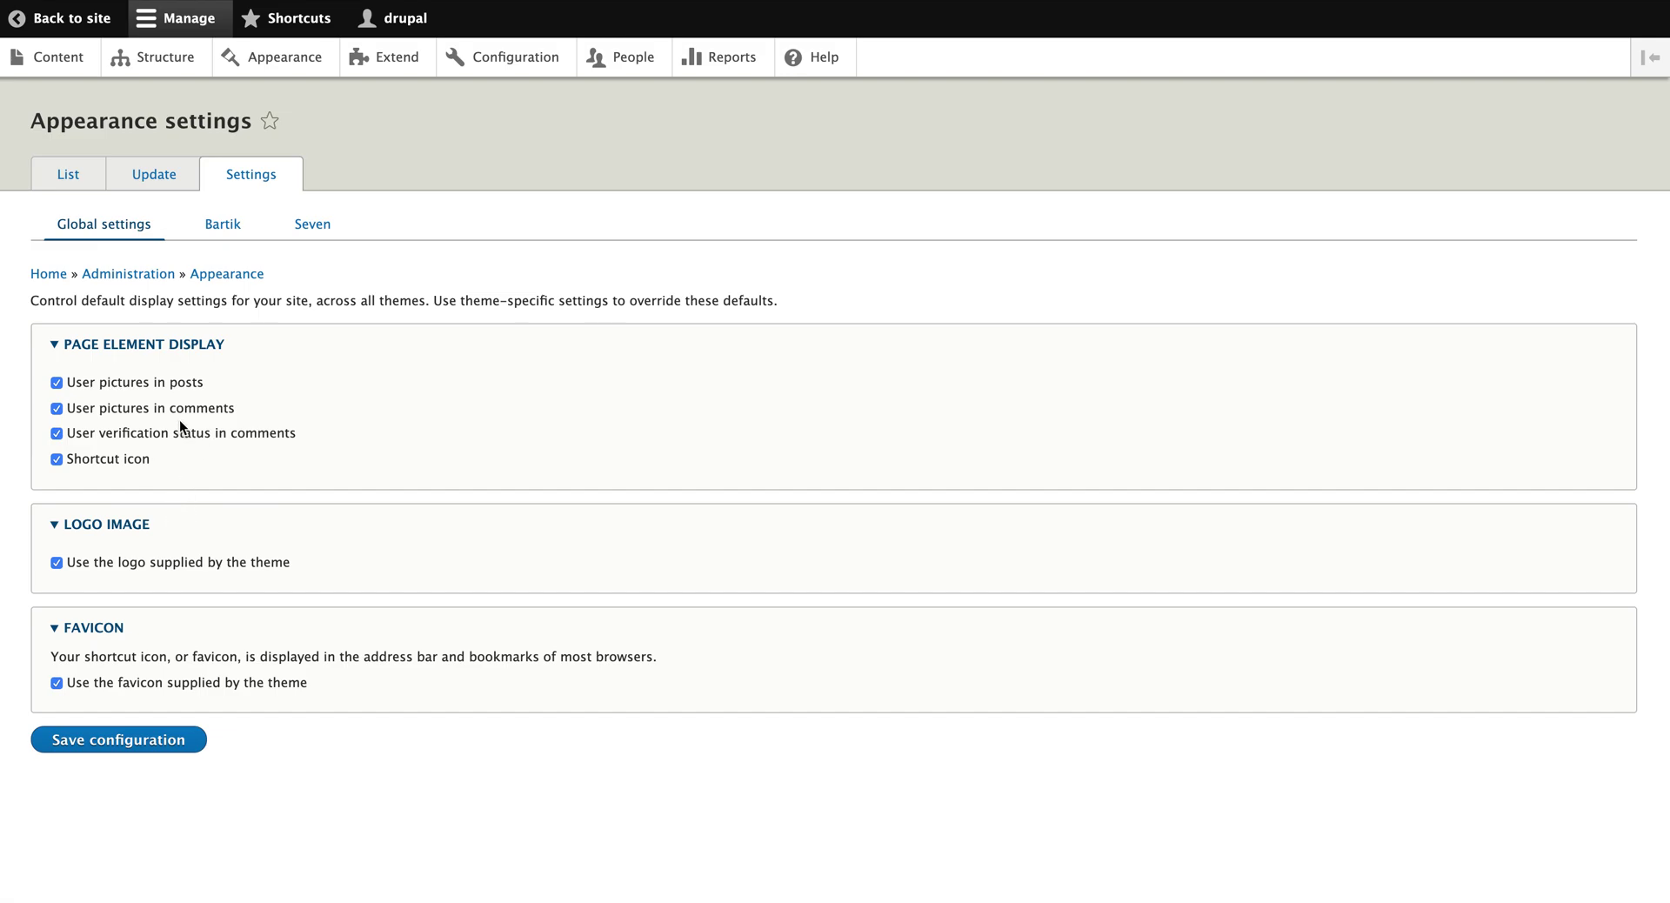
left_click(75, 184)
Step: Check the administration theme choices, keeping Seven 8.8.5 selected
scroll(254, 556, "down", 5)
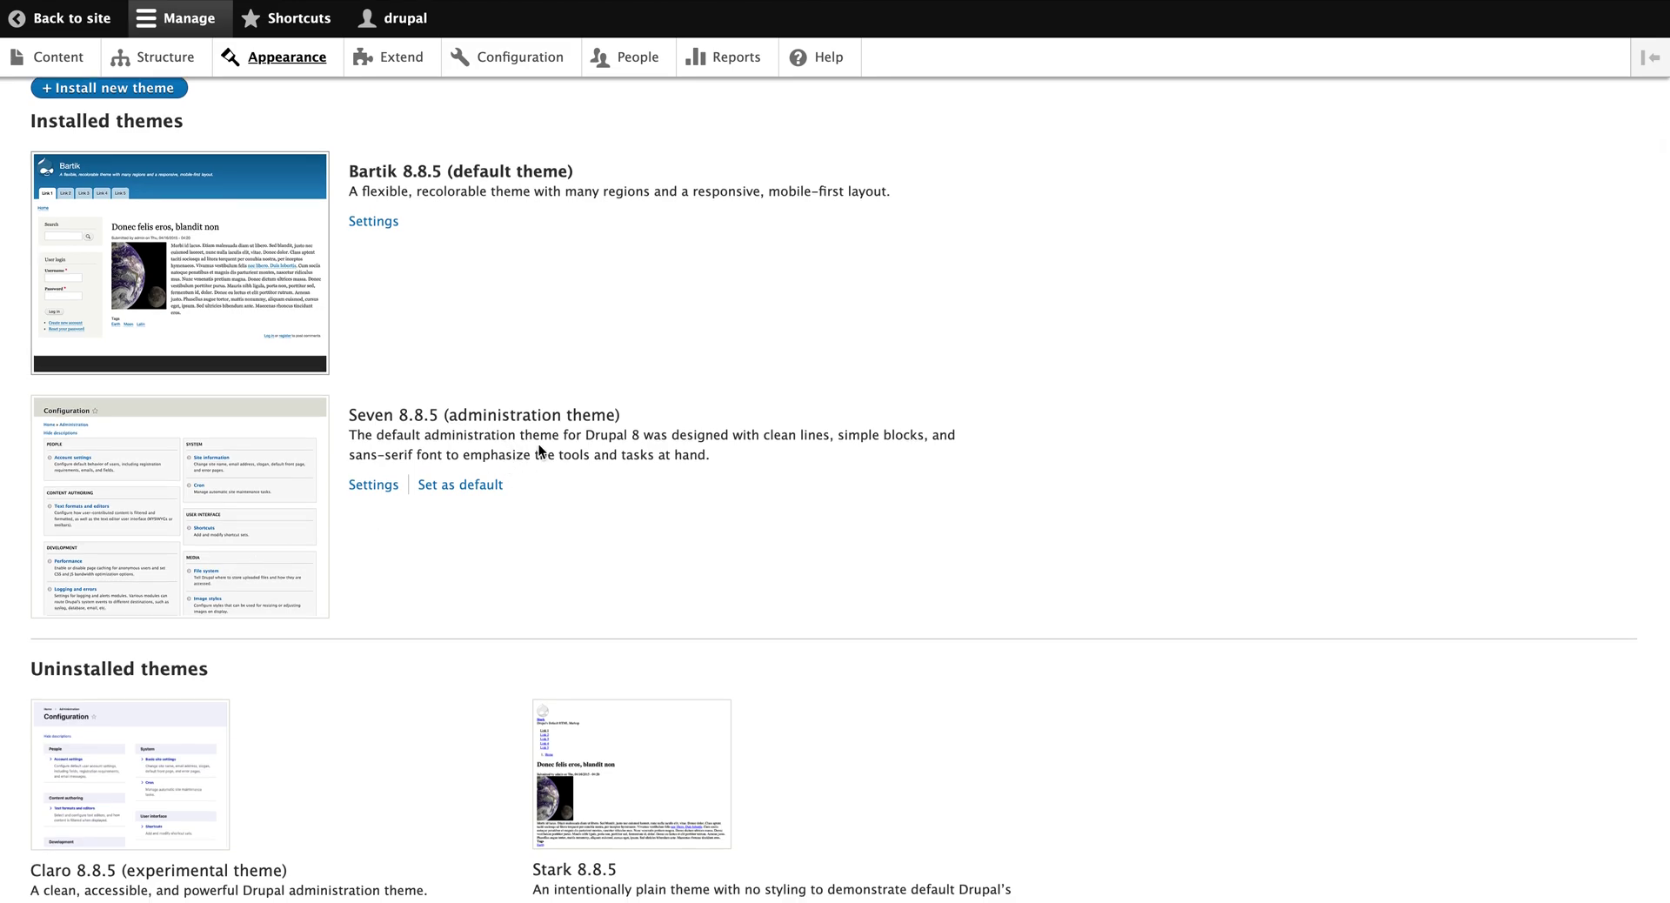
scroll(419, 614, "down", 5)
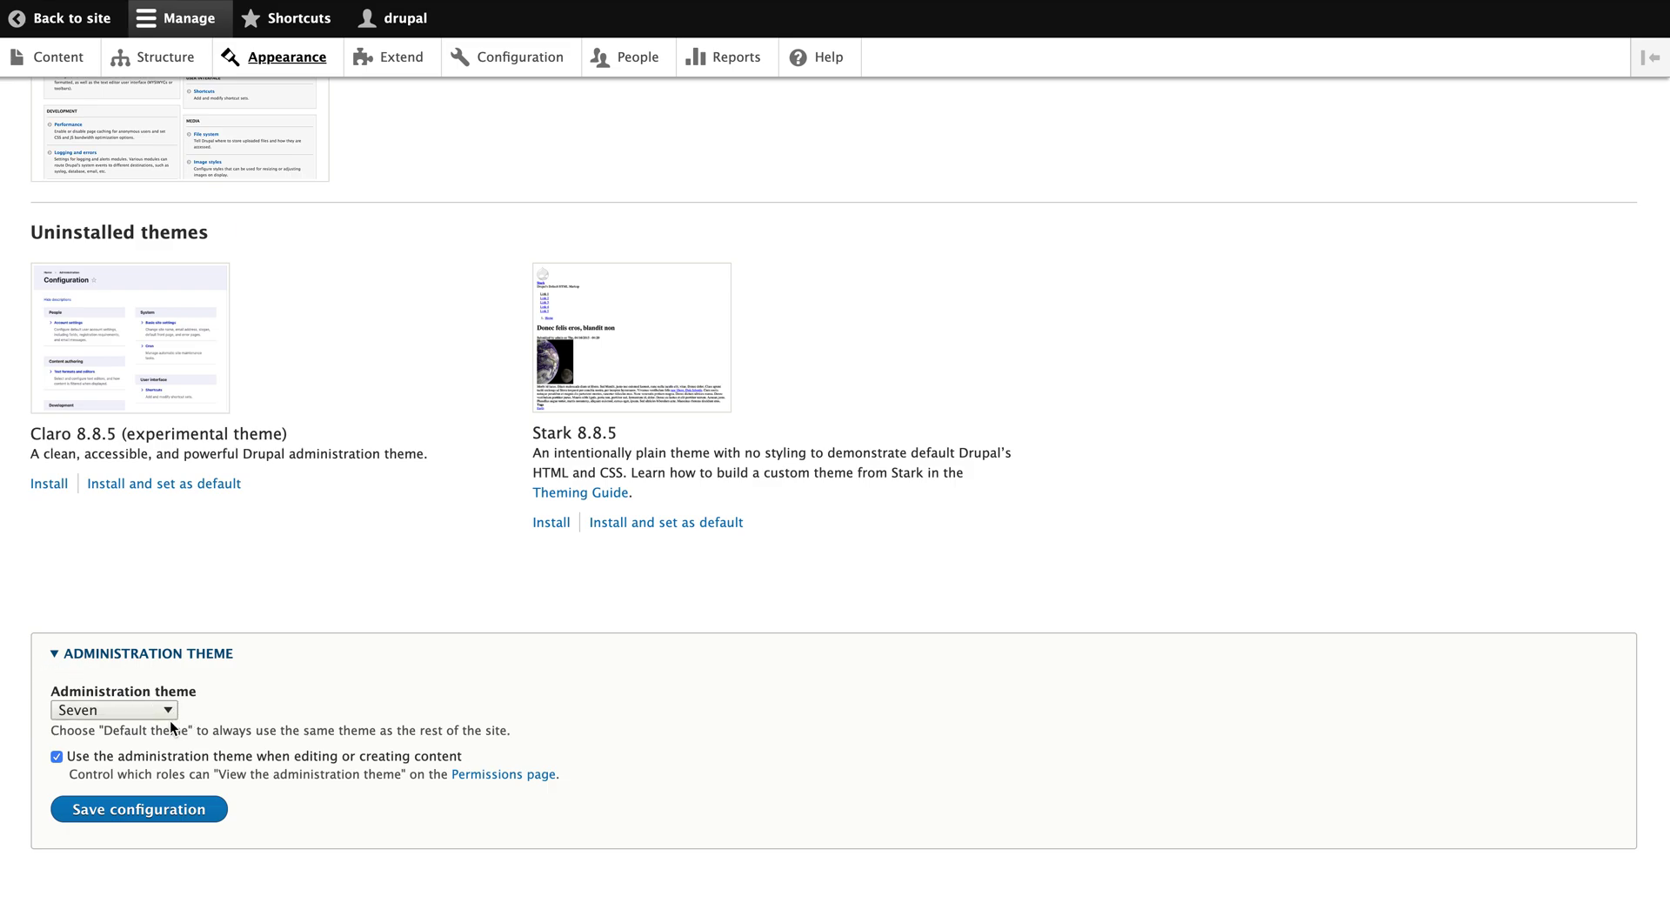
left_click(169, 715)
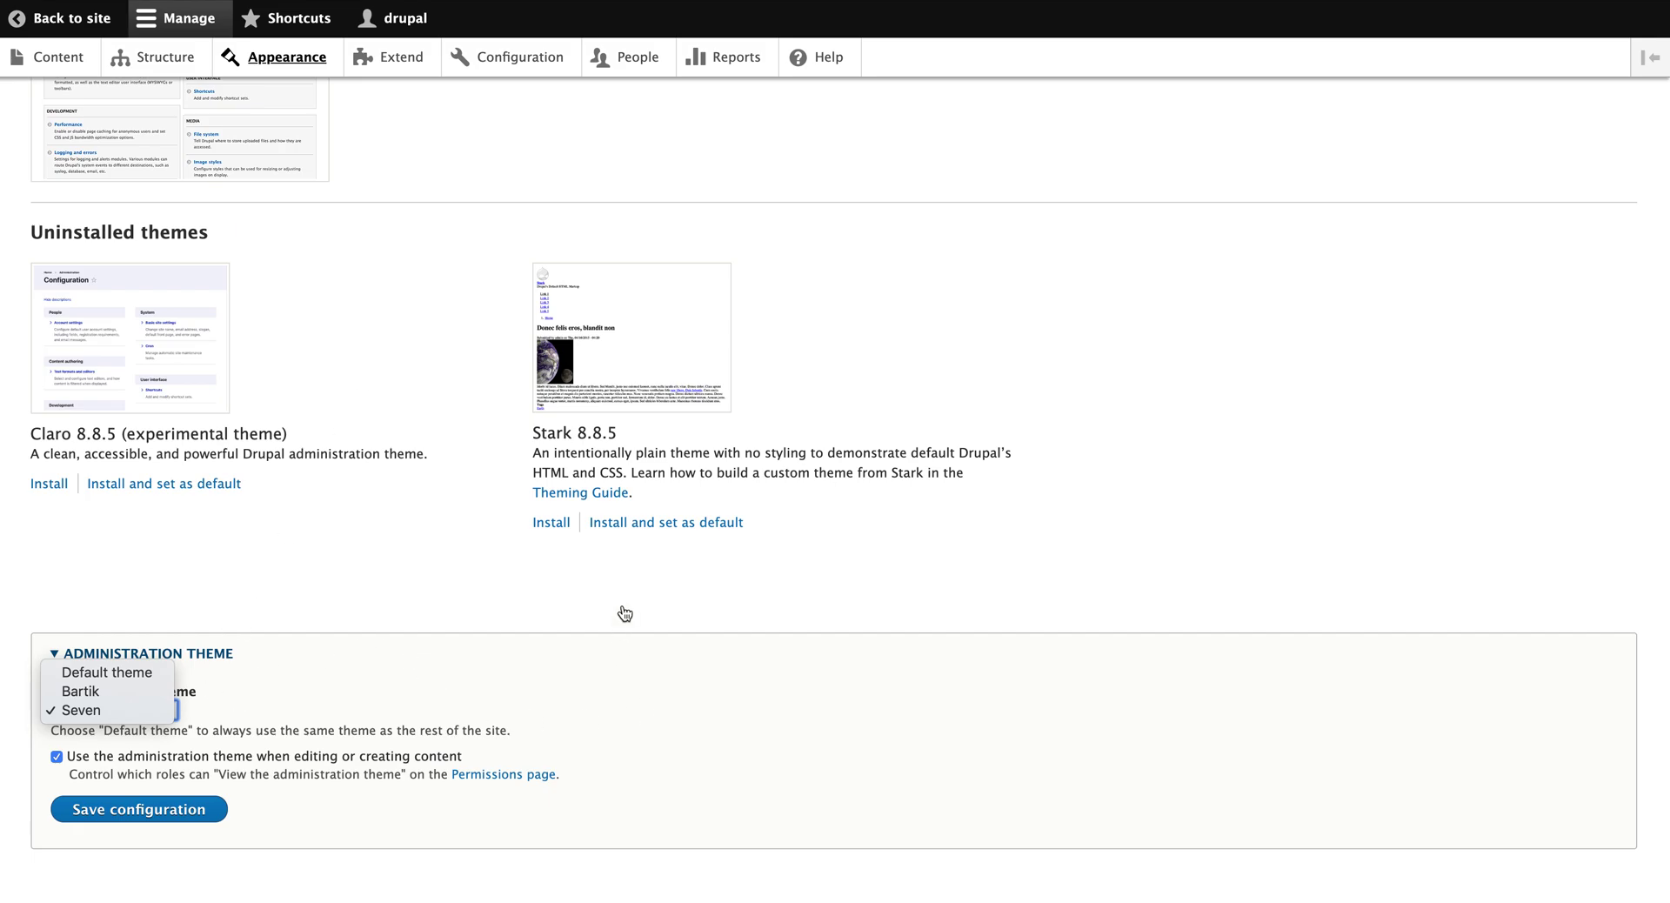
left_click(445, 571)
scroll(445, 569, "up", 8)
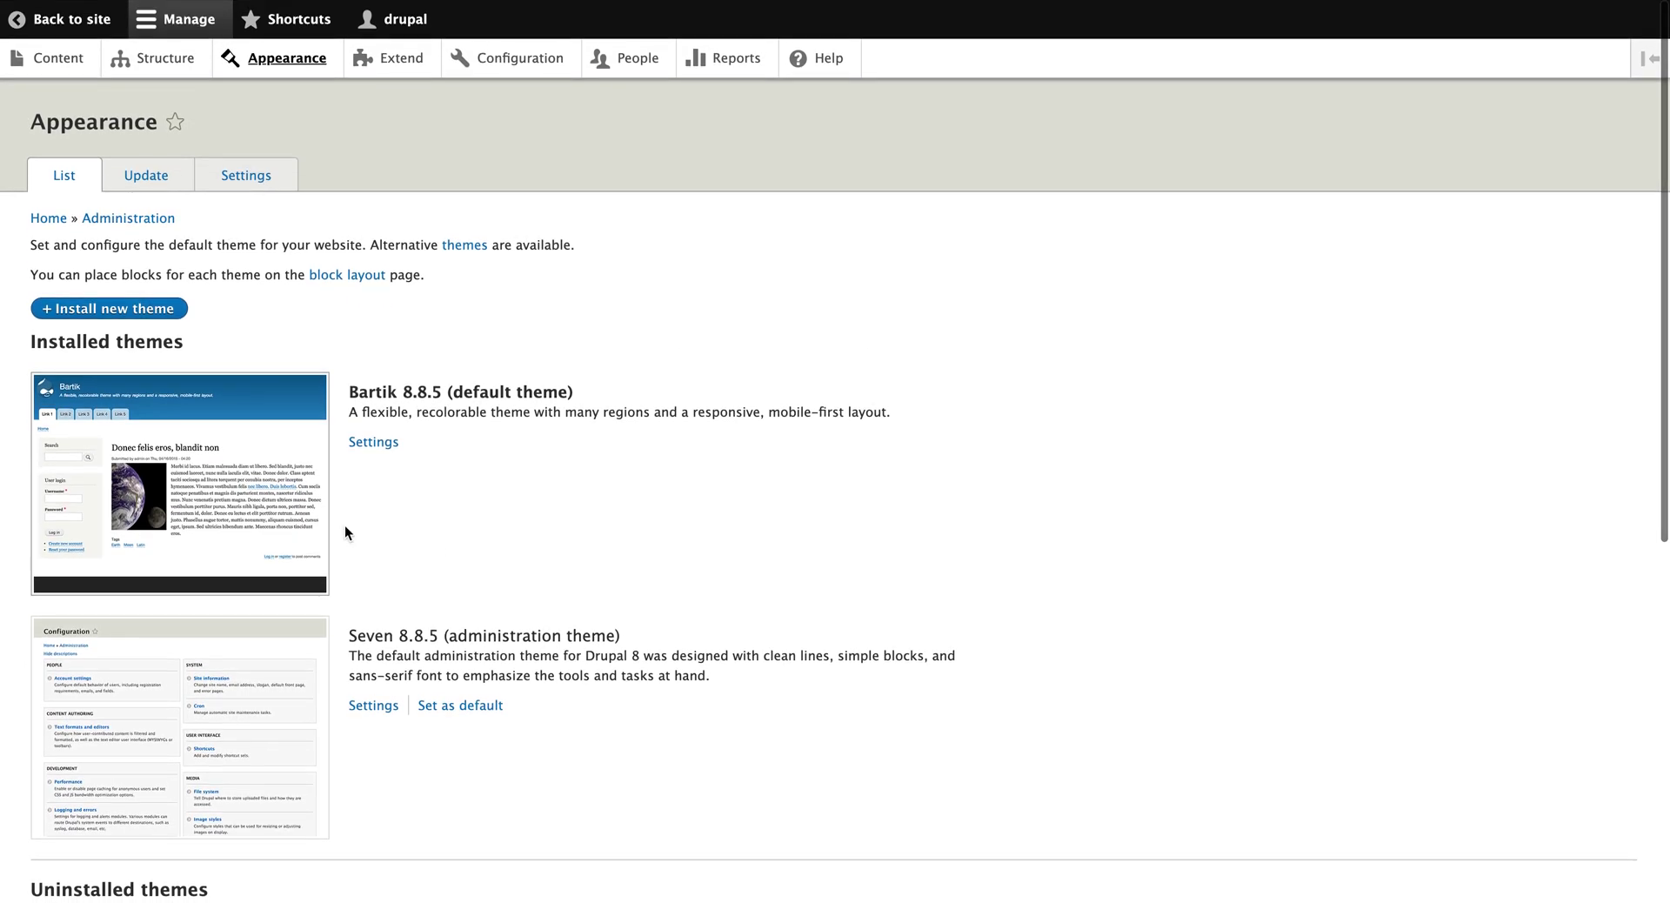
scroll(474, 386, "down", 2)
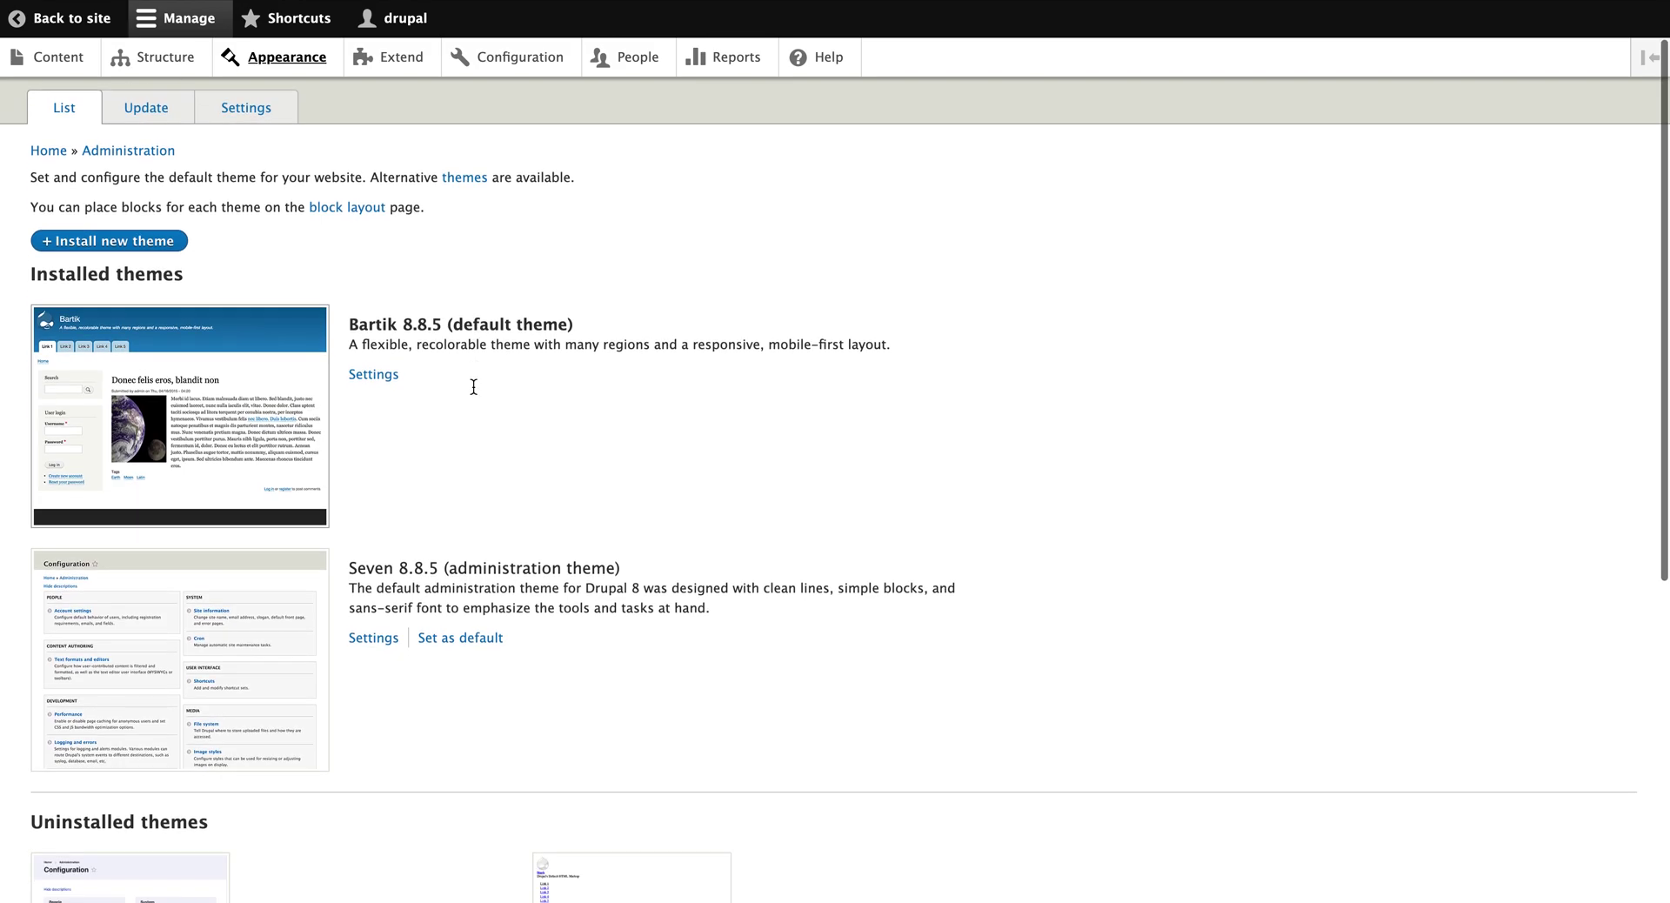
scroll(473, 386, "up", 2)
scroll(473, 386, "down", 3)
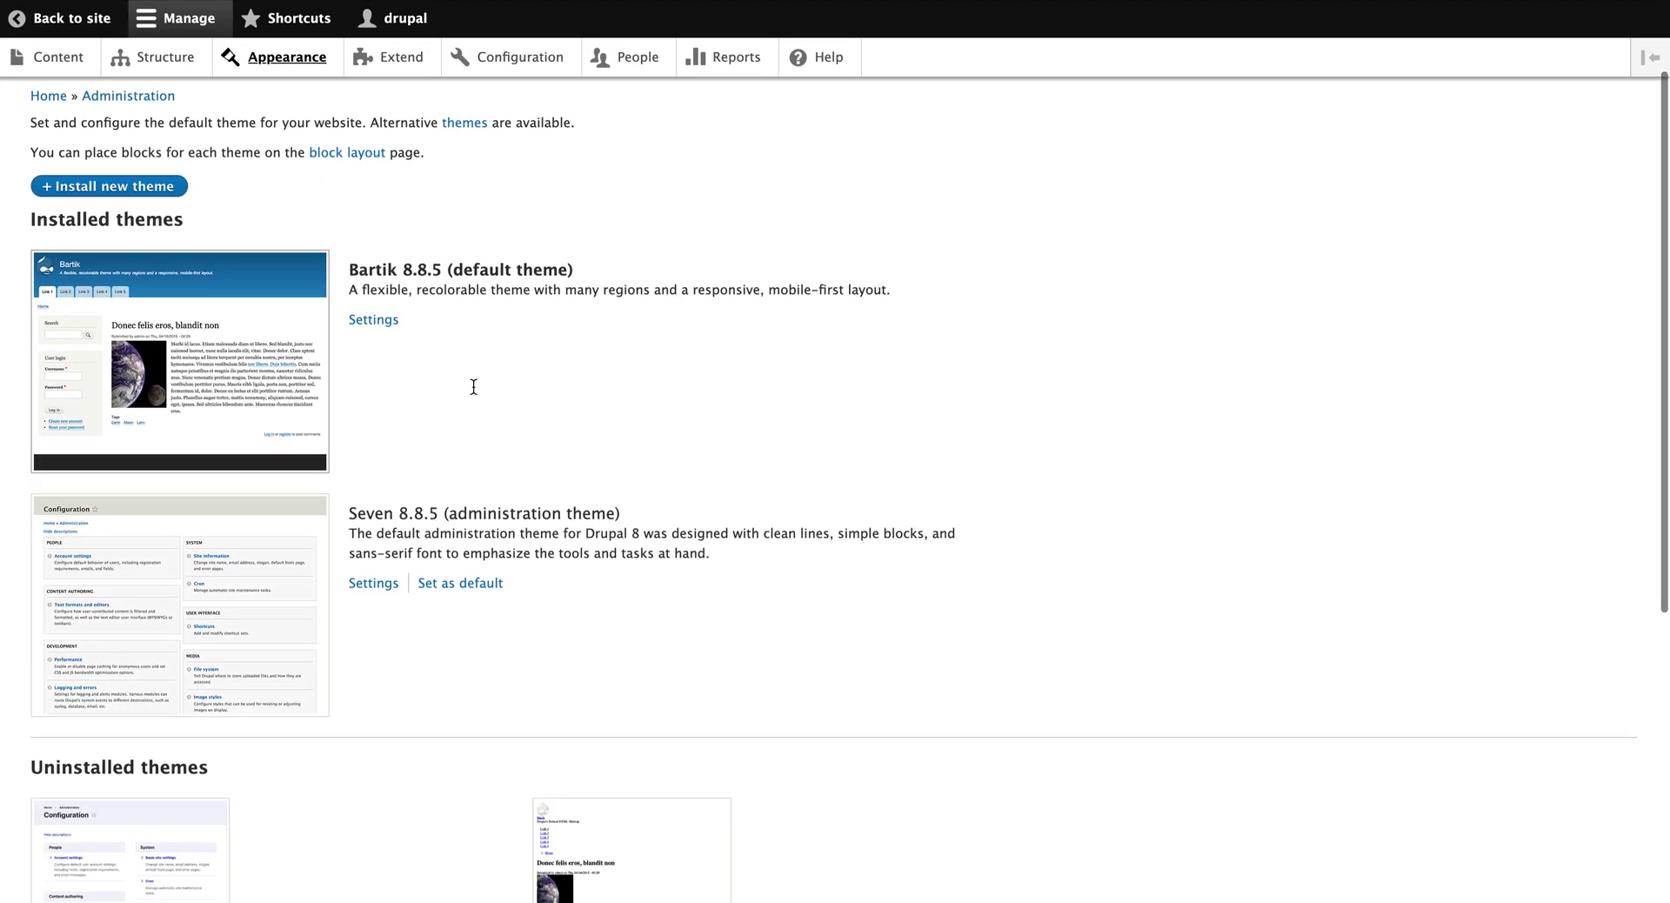
scroll(473, 387, "up", 3)
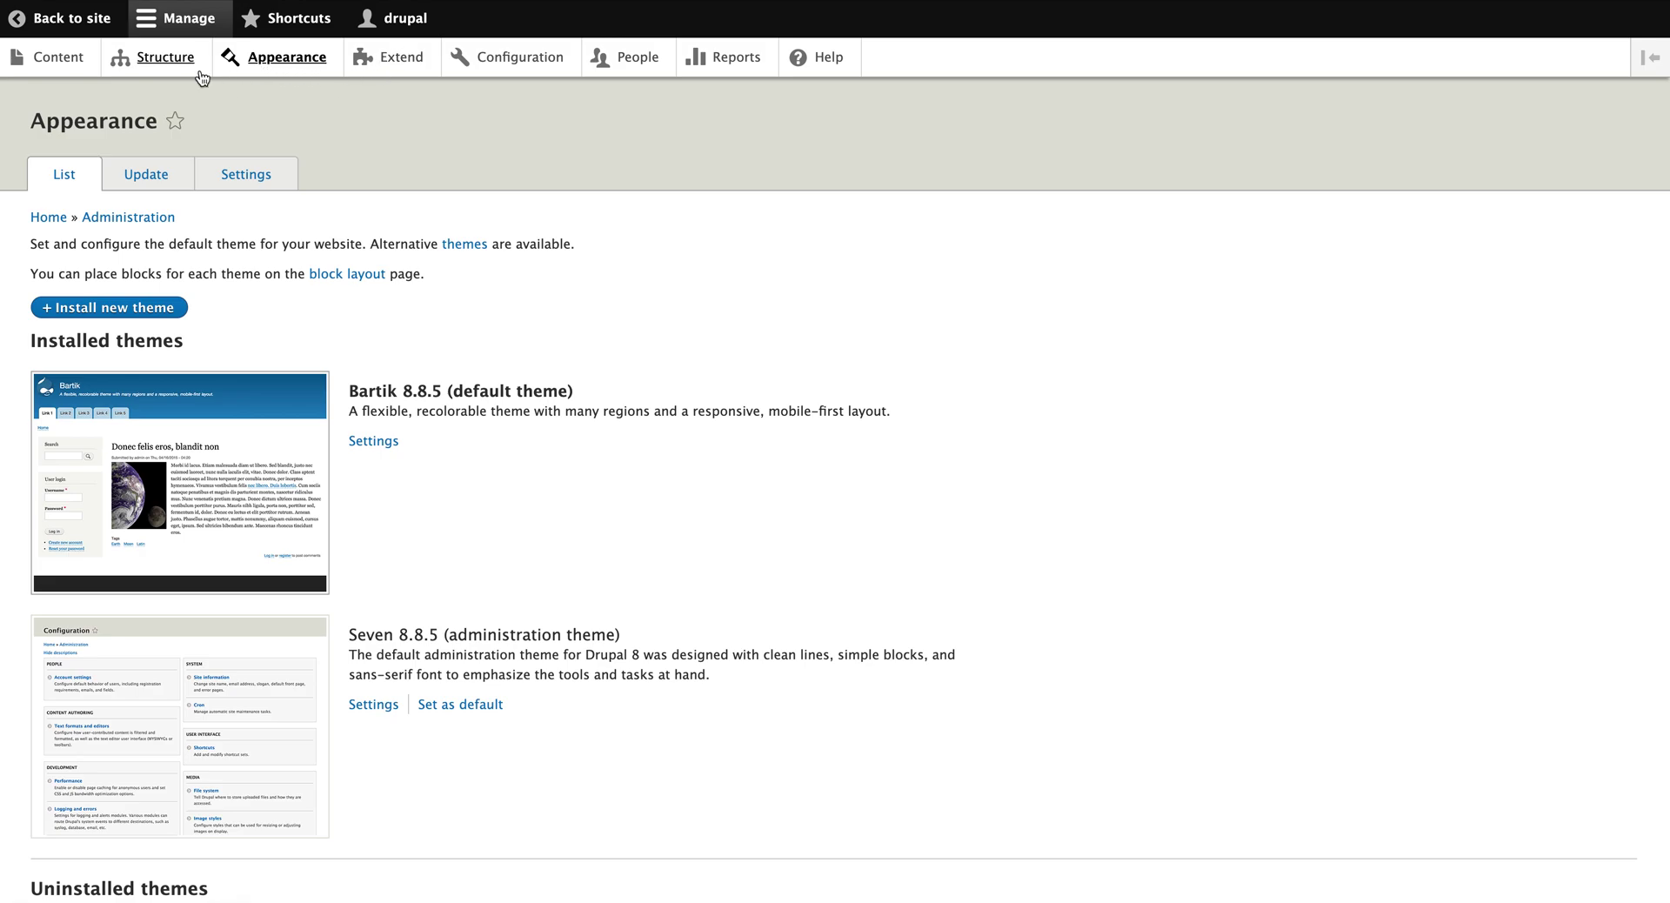
Step: Open the Extend page and focus the module name filter field
left_click(398, 61)
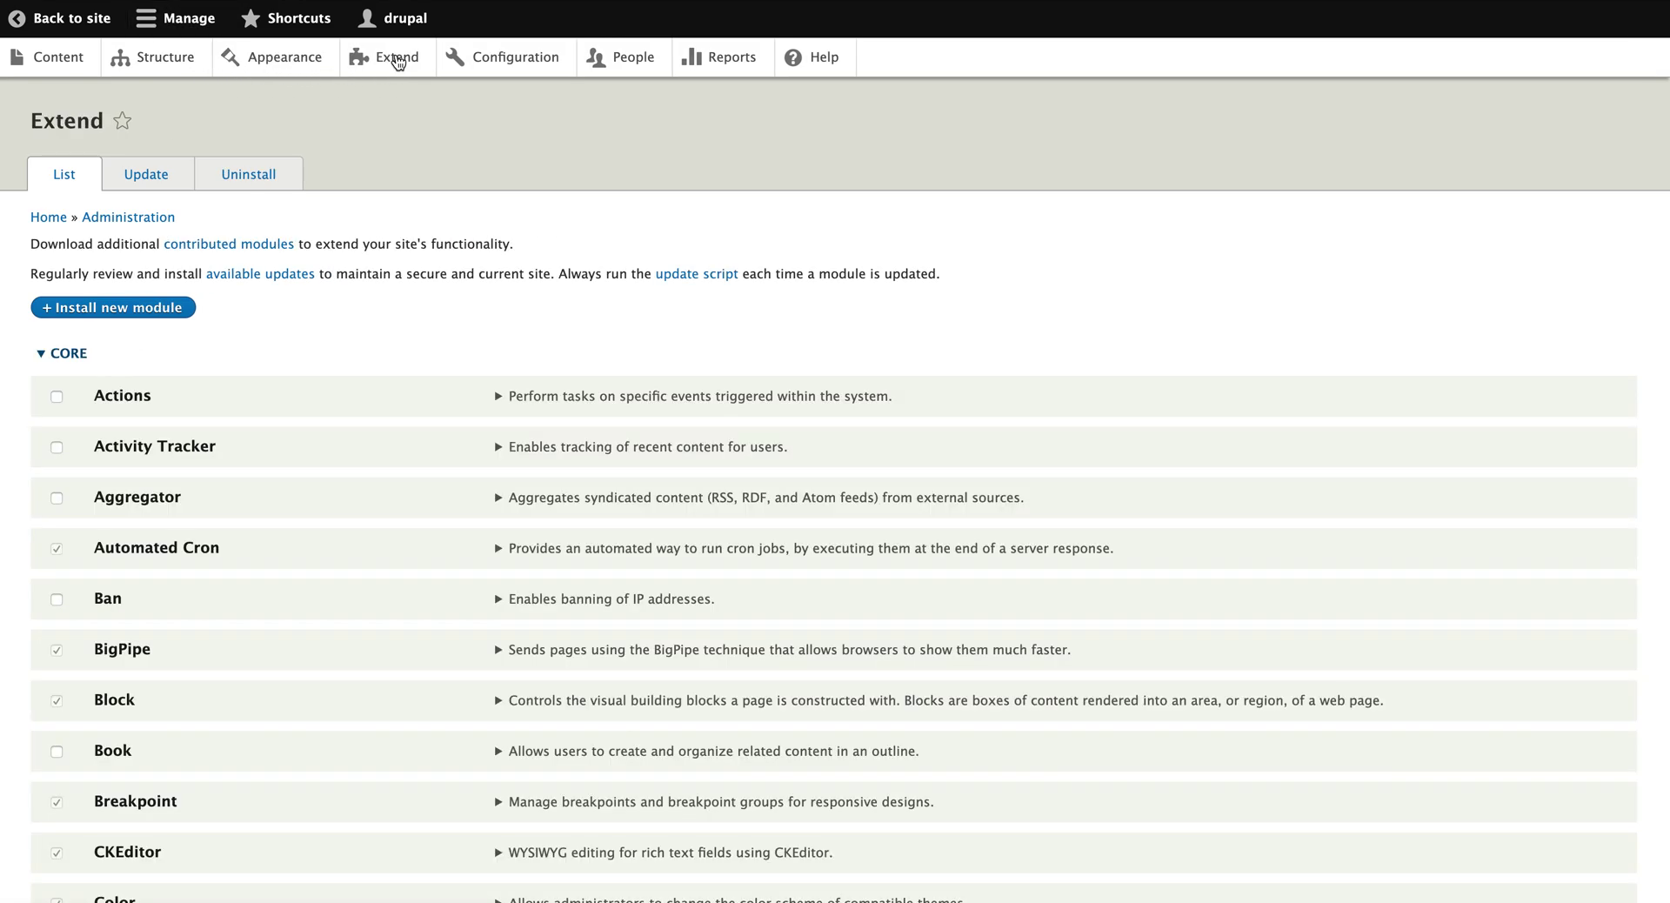
scroll(366, 361, "down", 1)
scroll(366, 363, "down", 1)
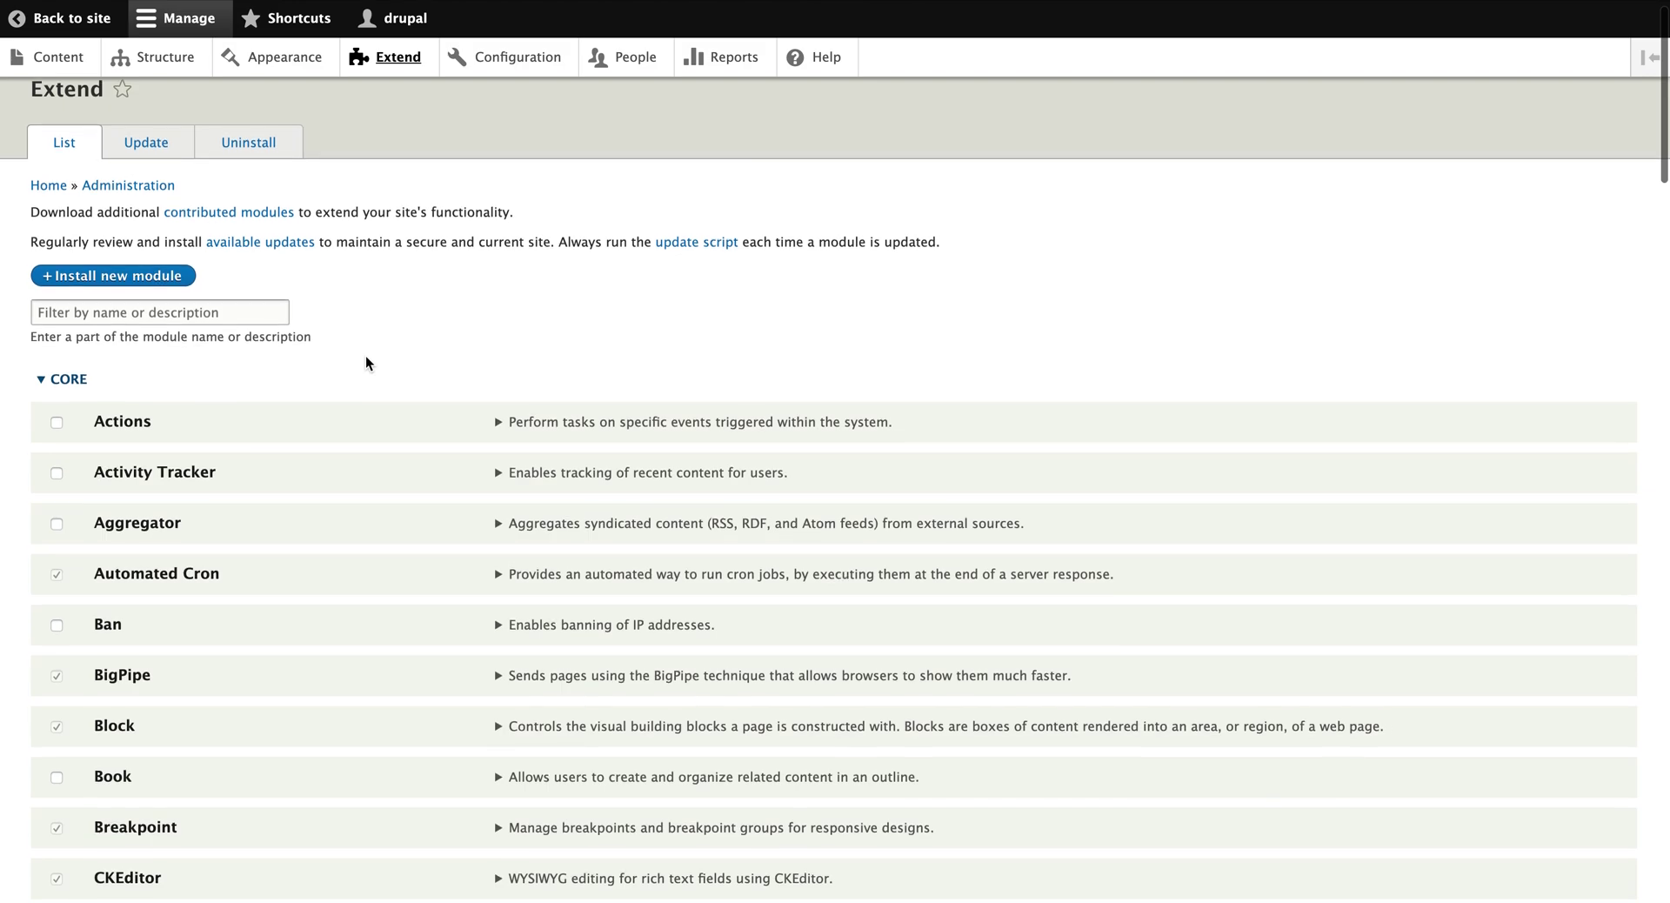
scroll(366, 362, "up", 2)
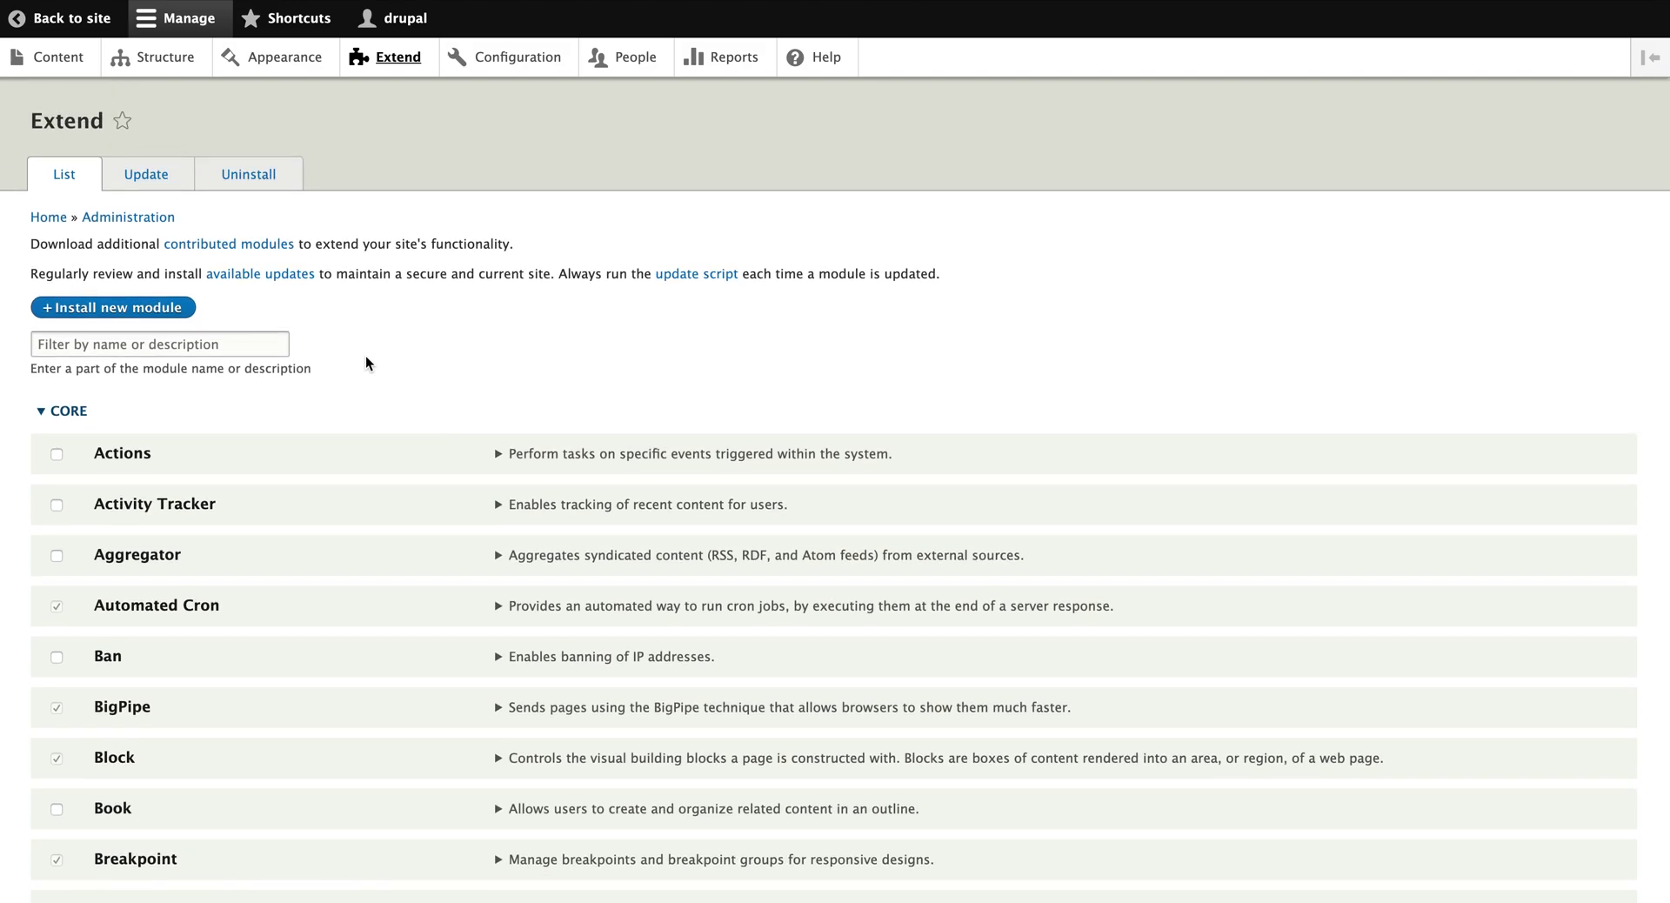
left_click(266, 345)
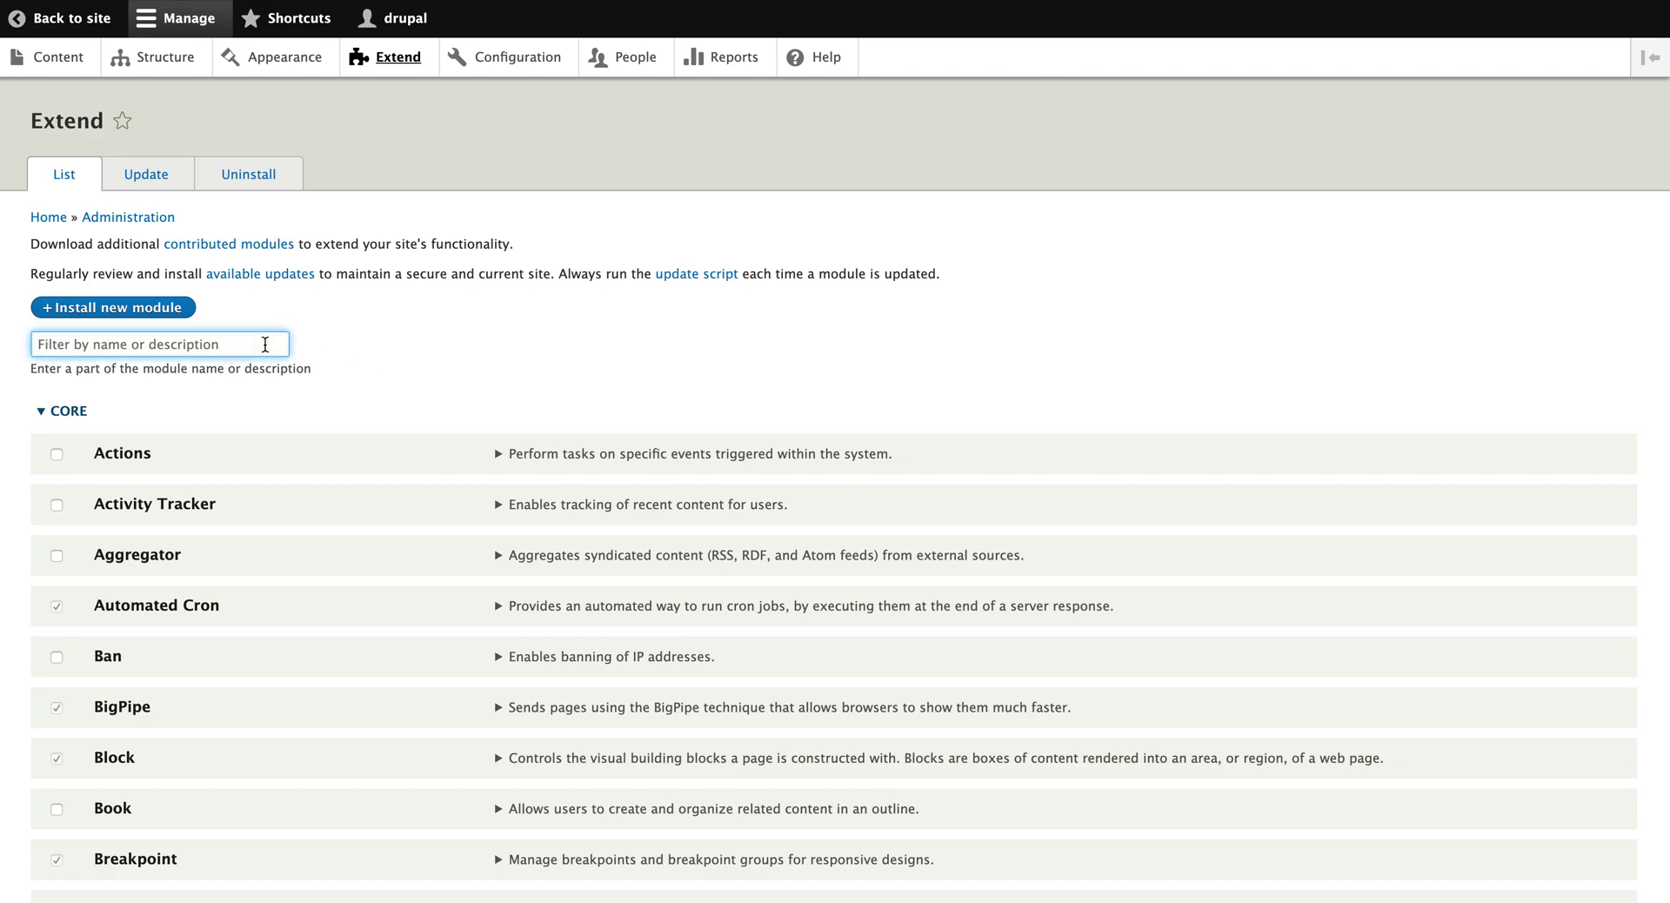
Step: Collapse the CORE, CORE (EXPERIMENTAL), FIELD TYPES, MIGRATION, MULTILINGUAL and WEB SERVICES module lists
left_click(44, 411)
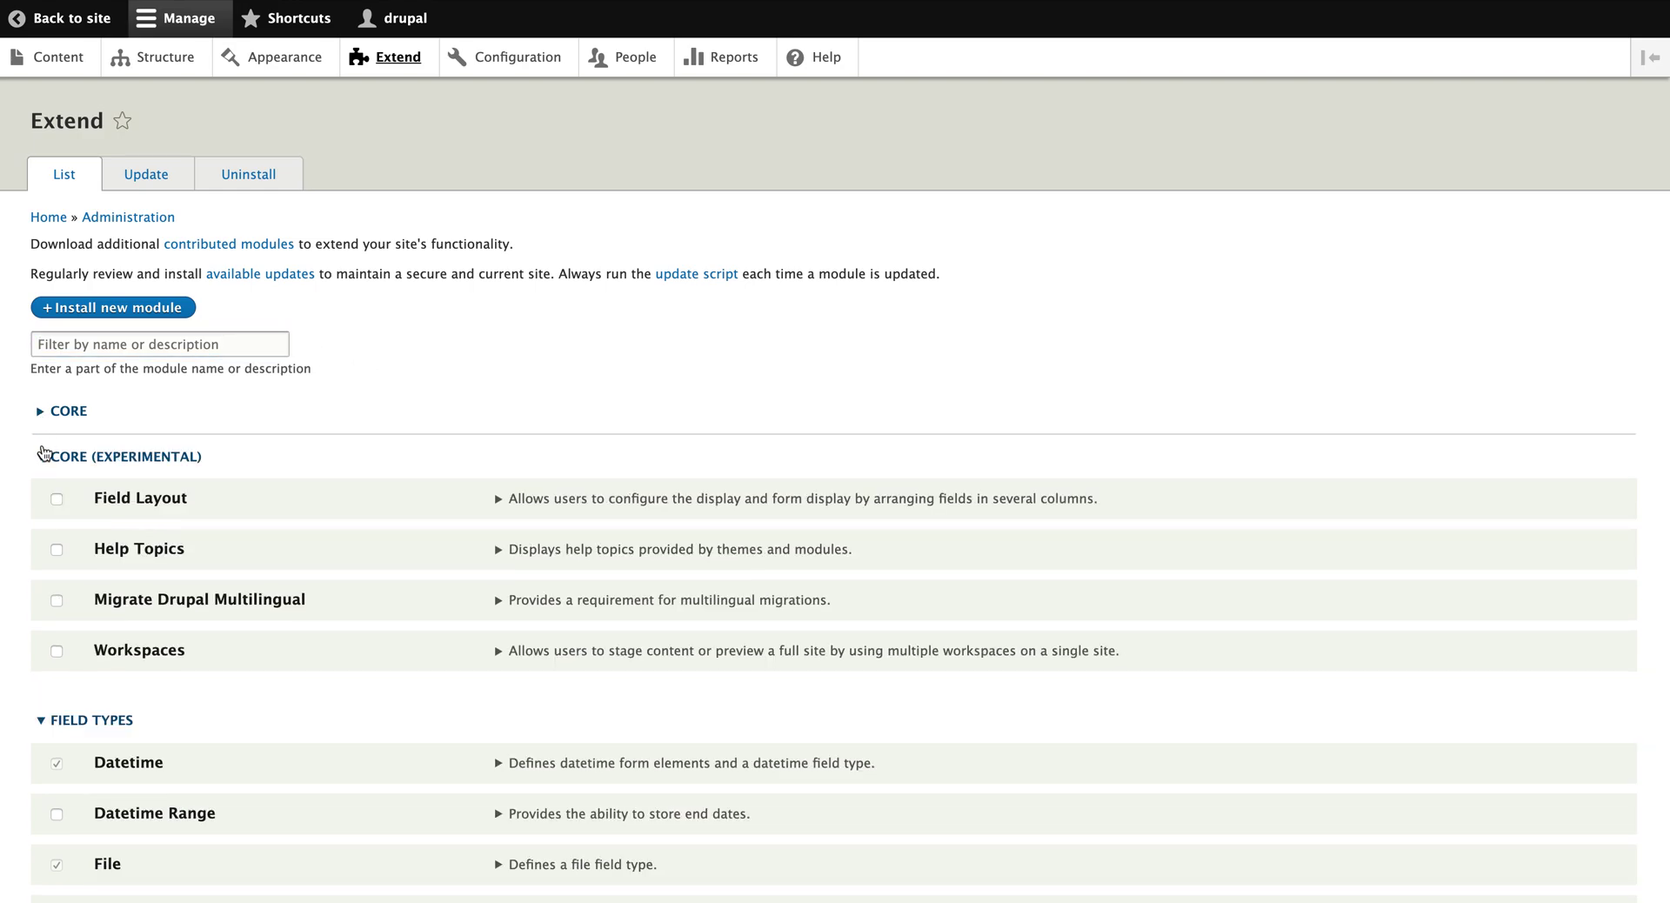
left_click(43, 456)
left_click(42, 457)
left_click(42, 458)
left_click(40, 502)
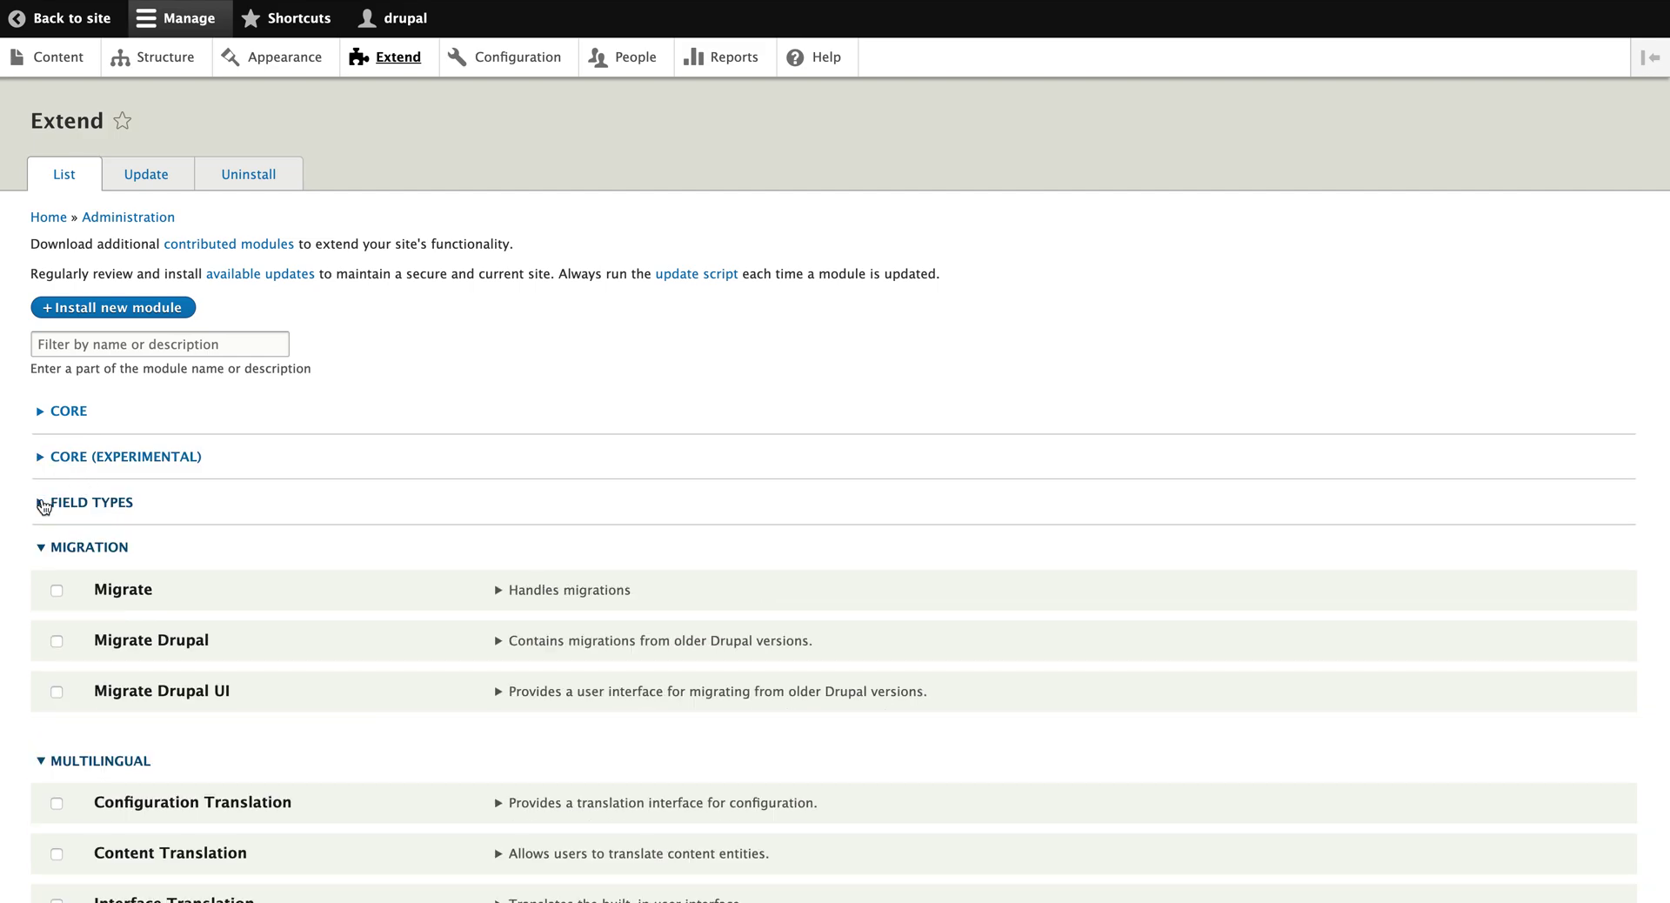
left_click(47, 548)
left_click(41, 595)
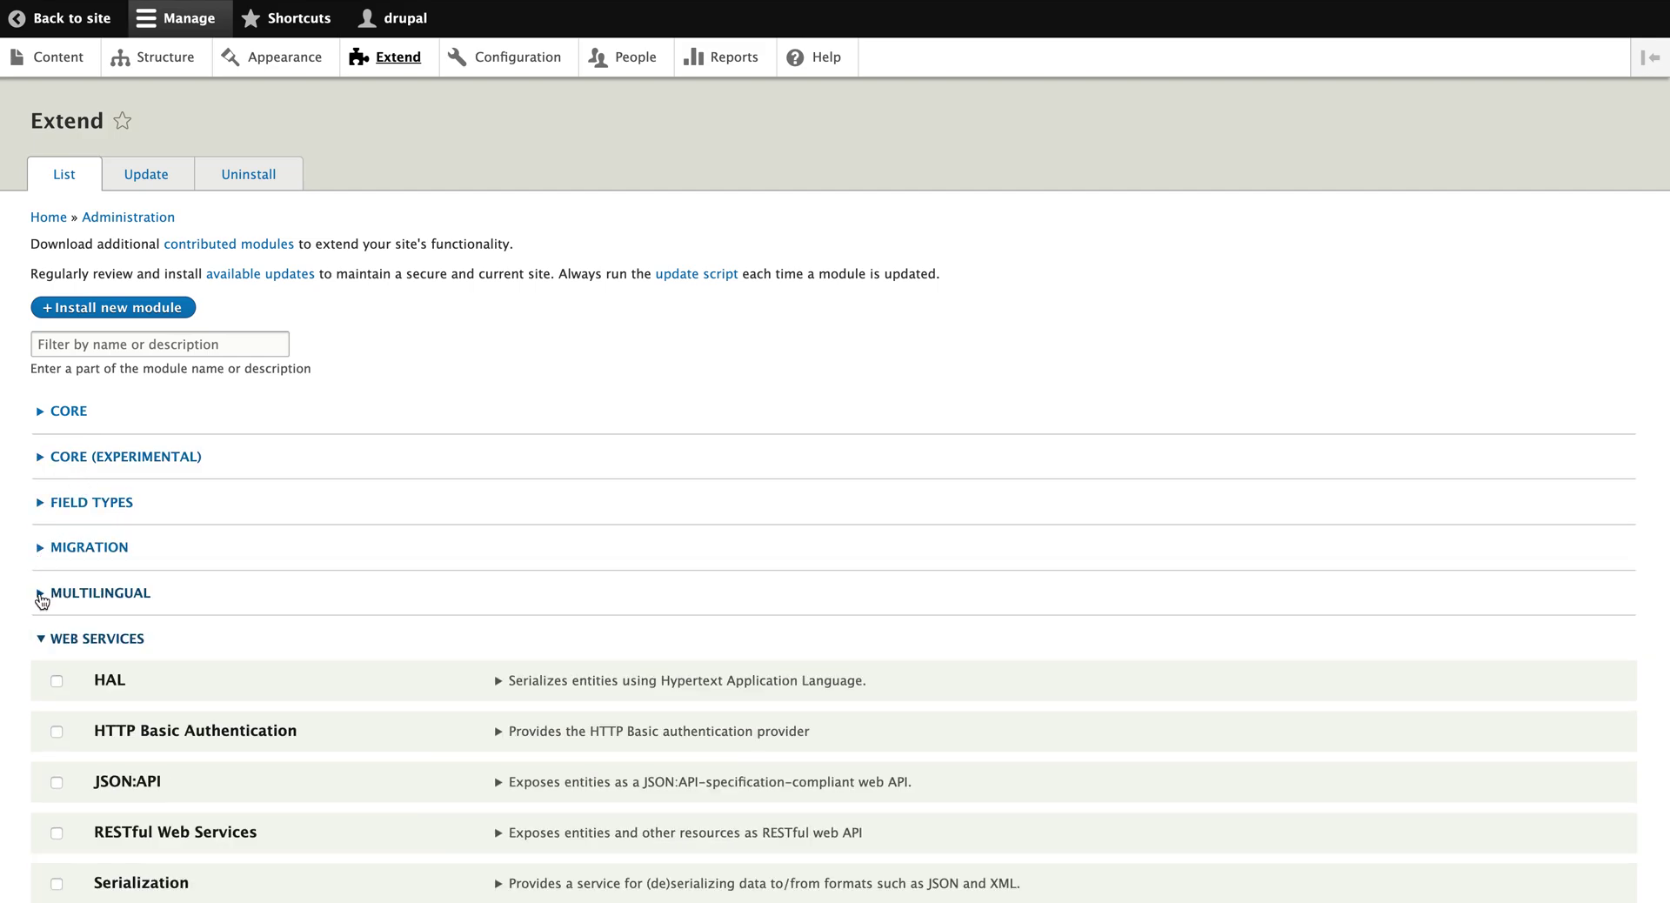
left_click(41, 638)
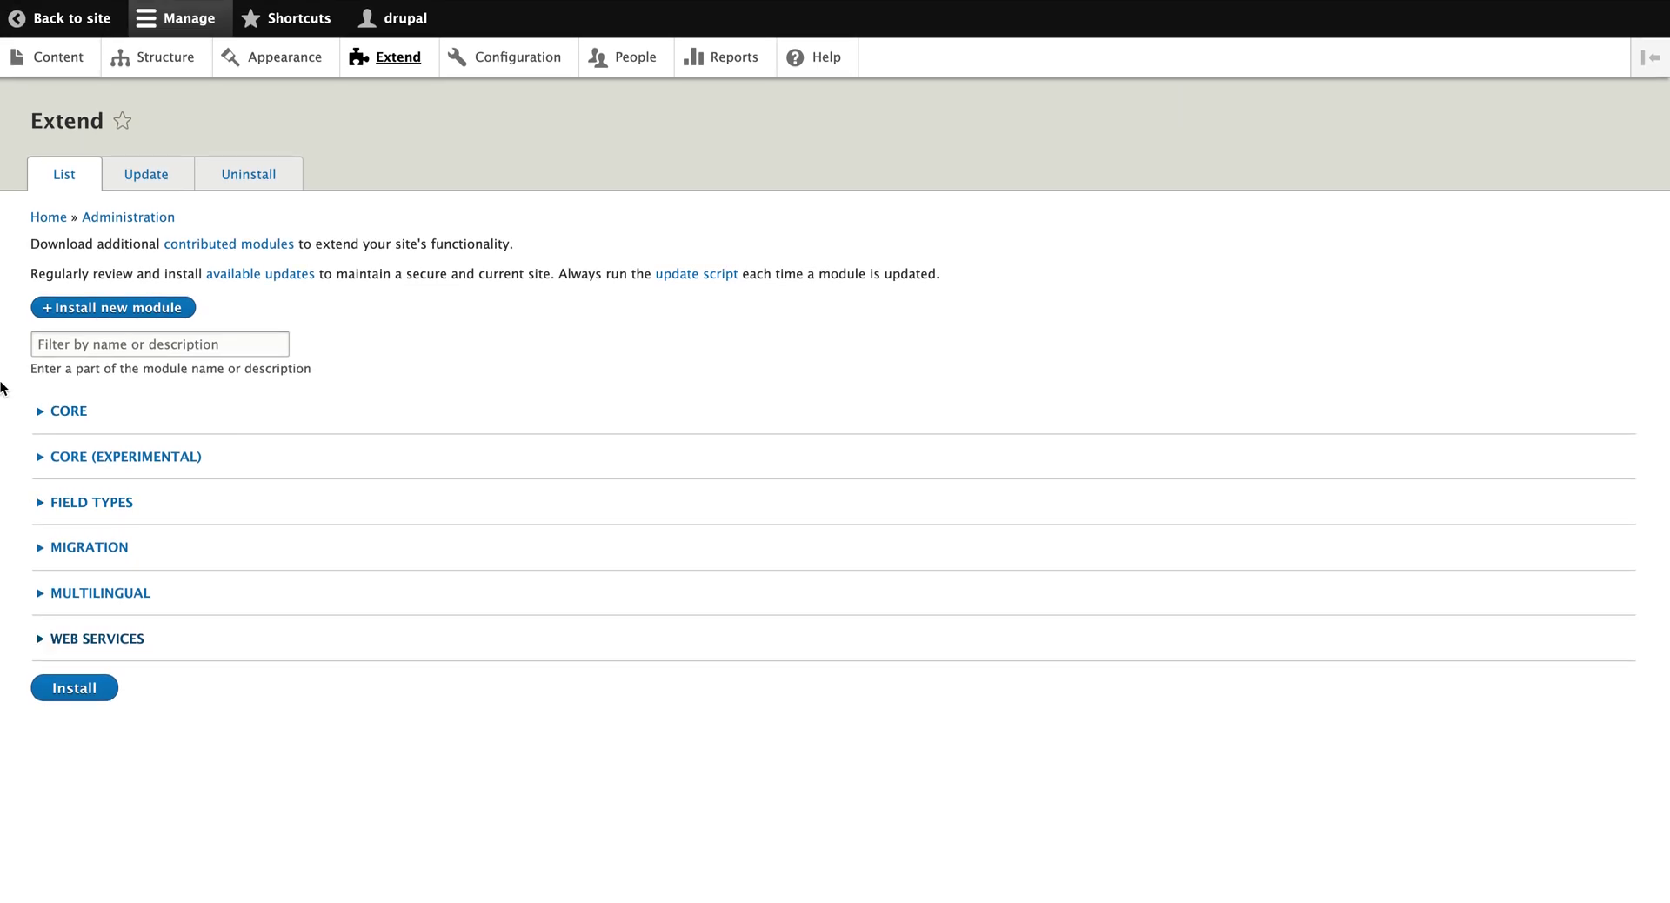
left_click_drag(1, 387, 137, 644)
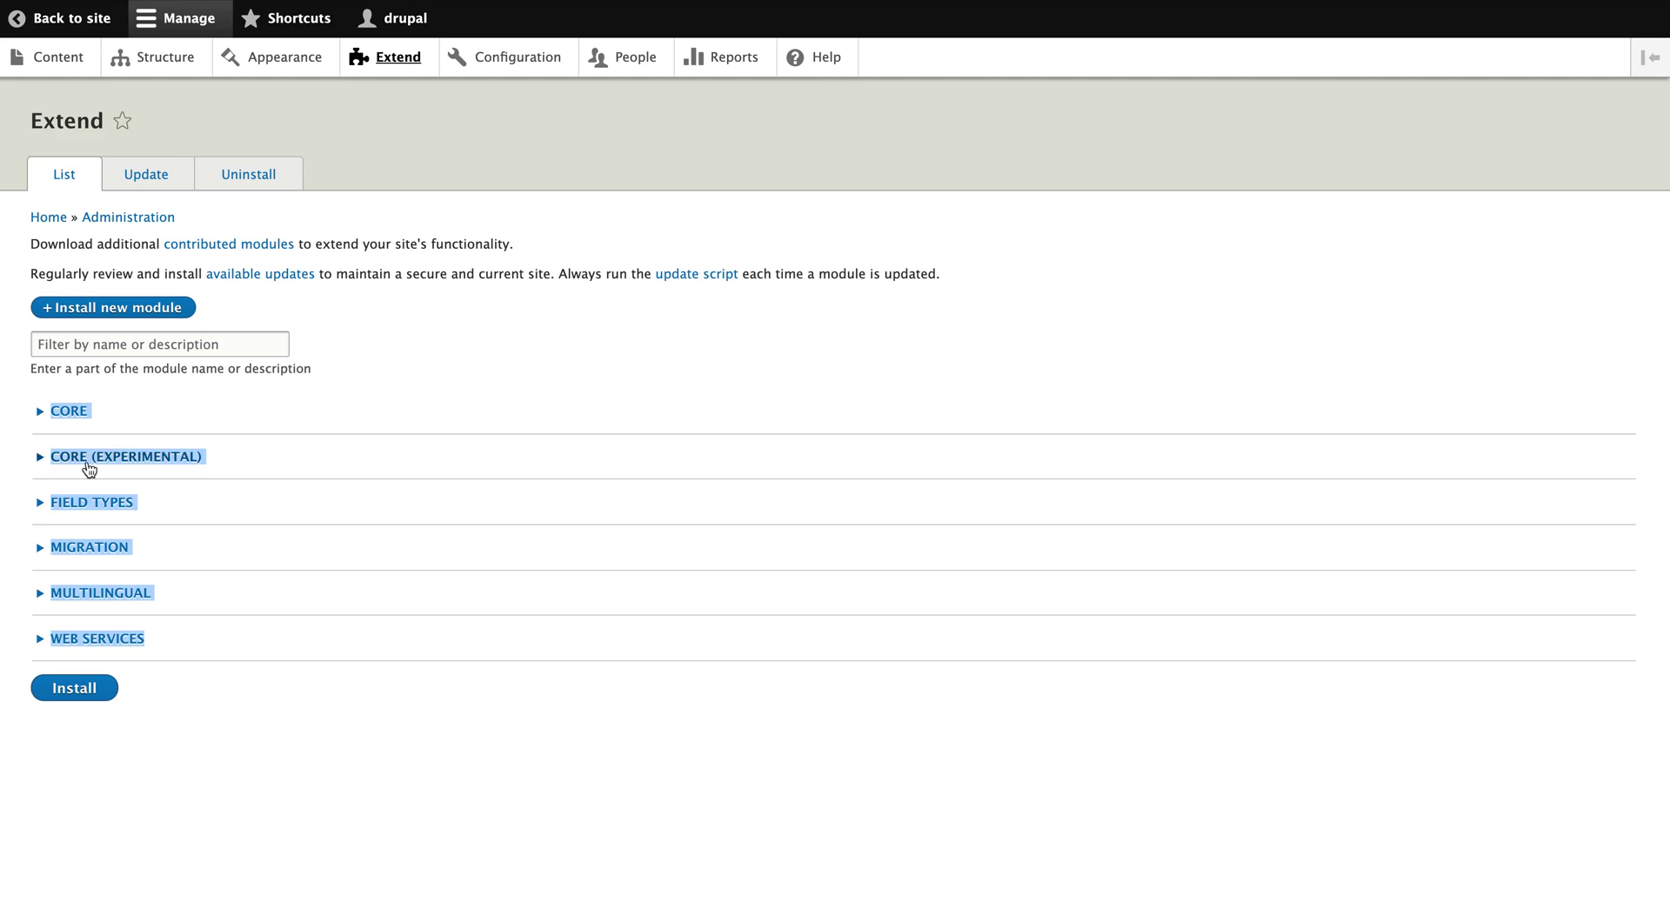
left_click(40, 415)
left_click(40, 414)
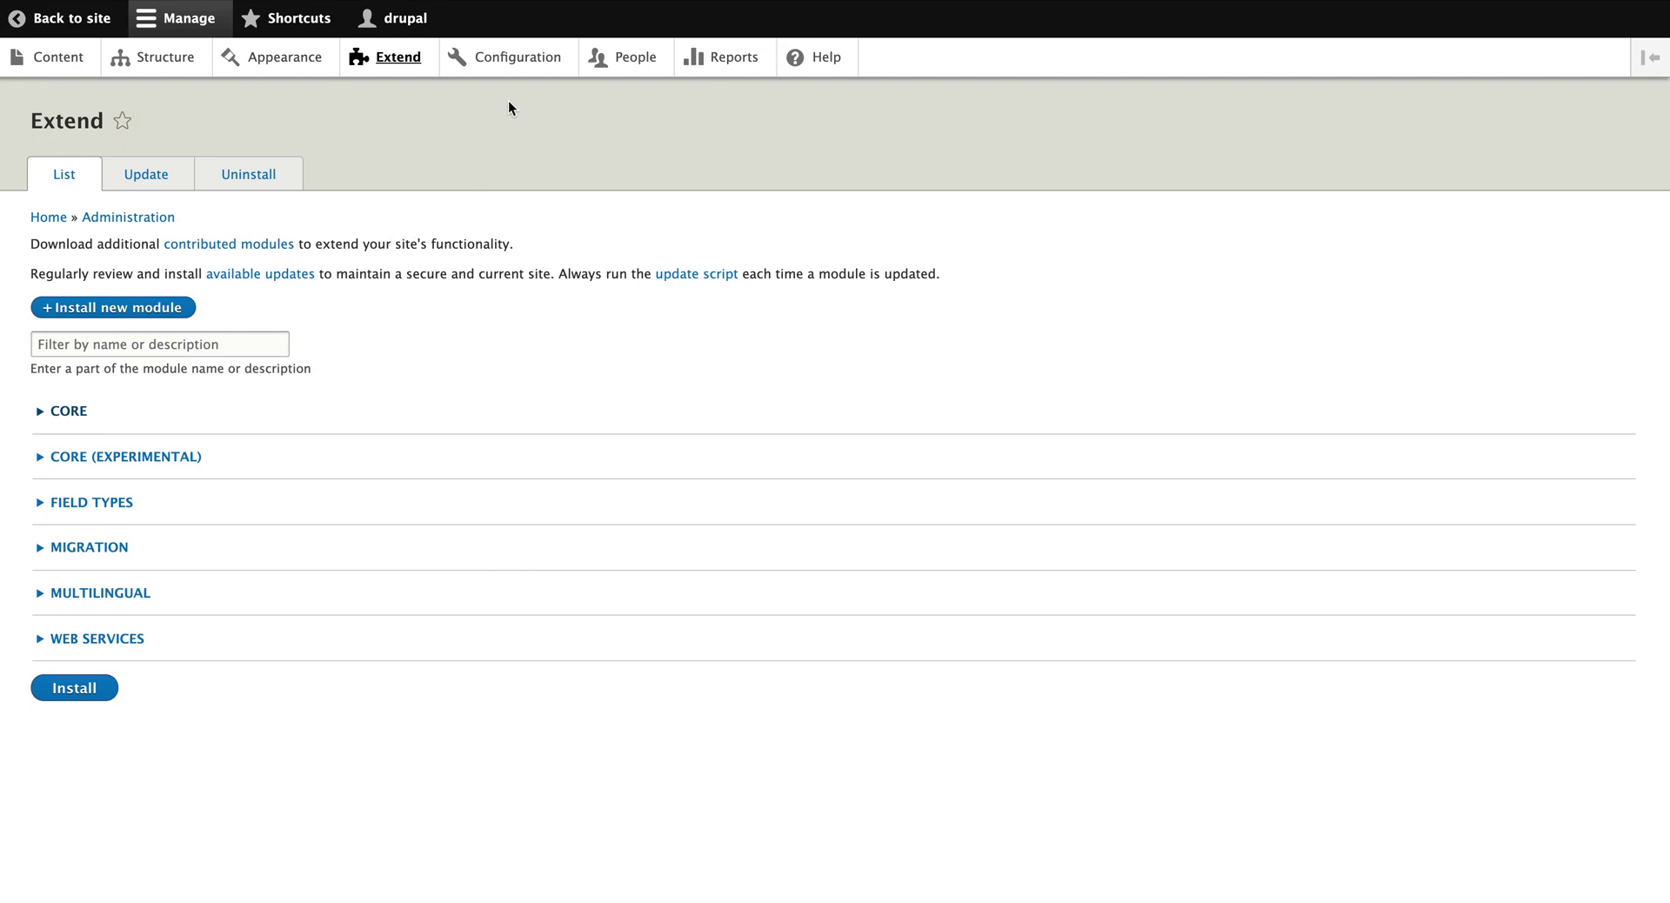
Step: Open the Configuration page and highlight the CONTENT AUTHORING section heading
left_click(499, 77)
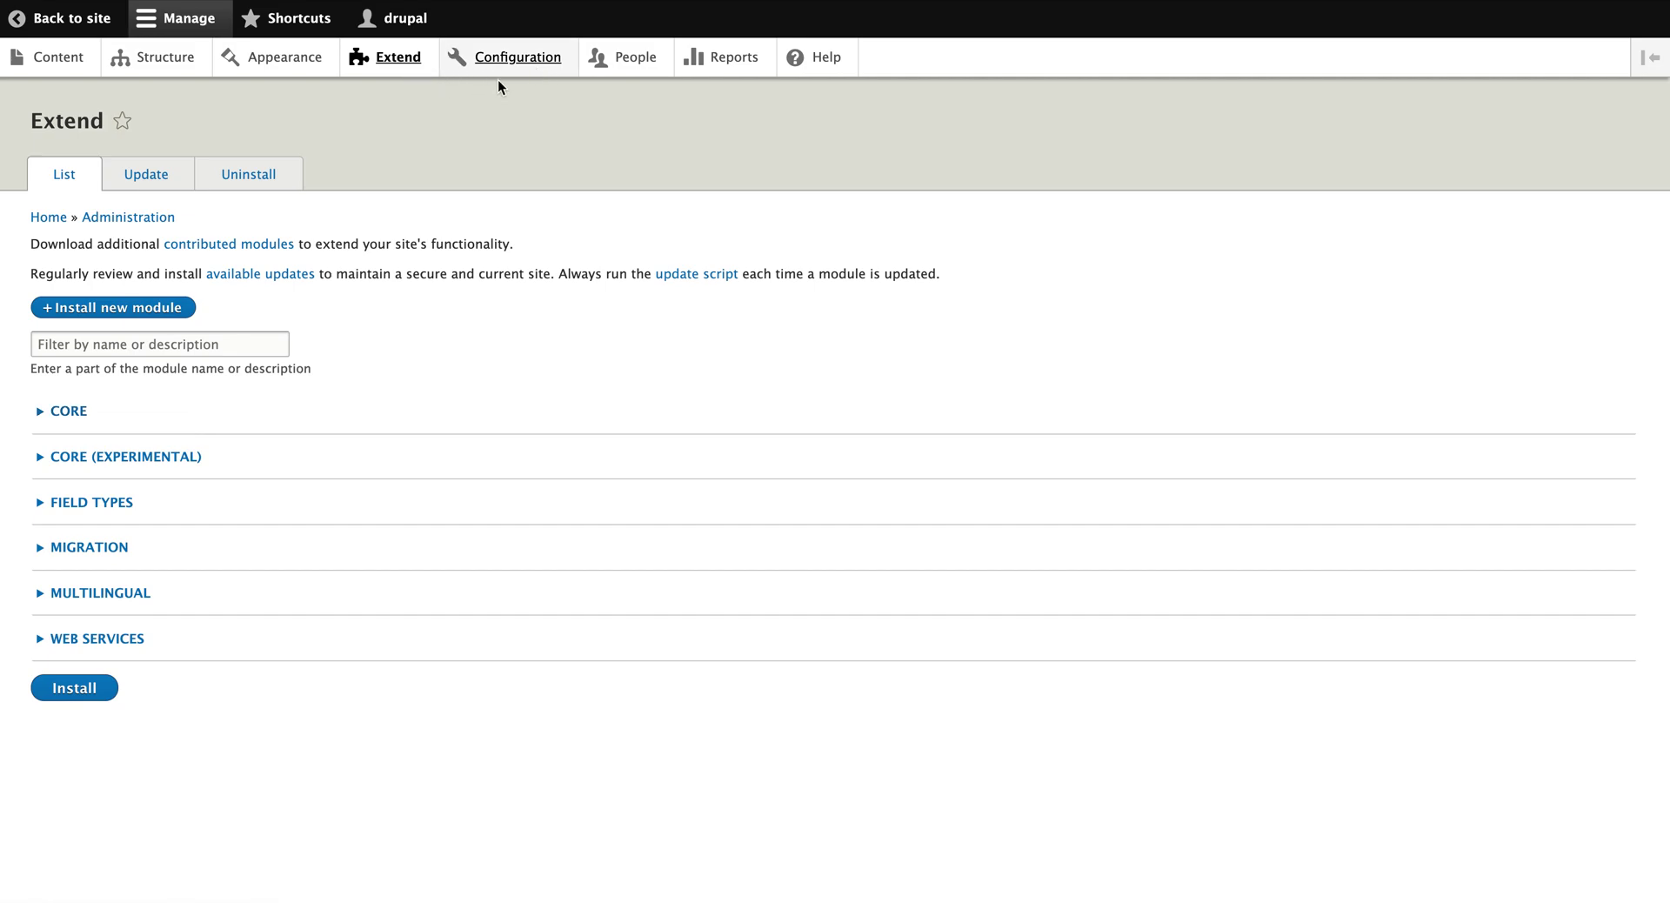
scroll(431, 276, "down", 1)
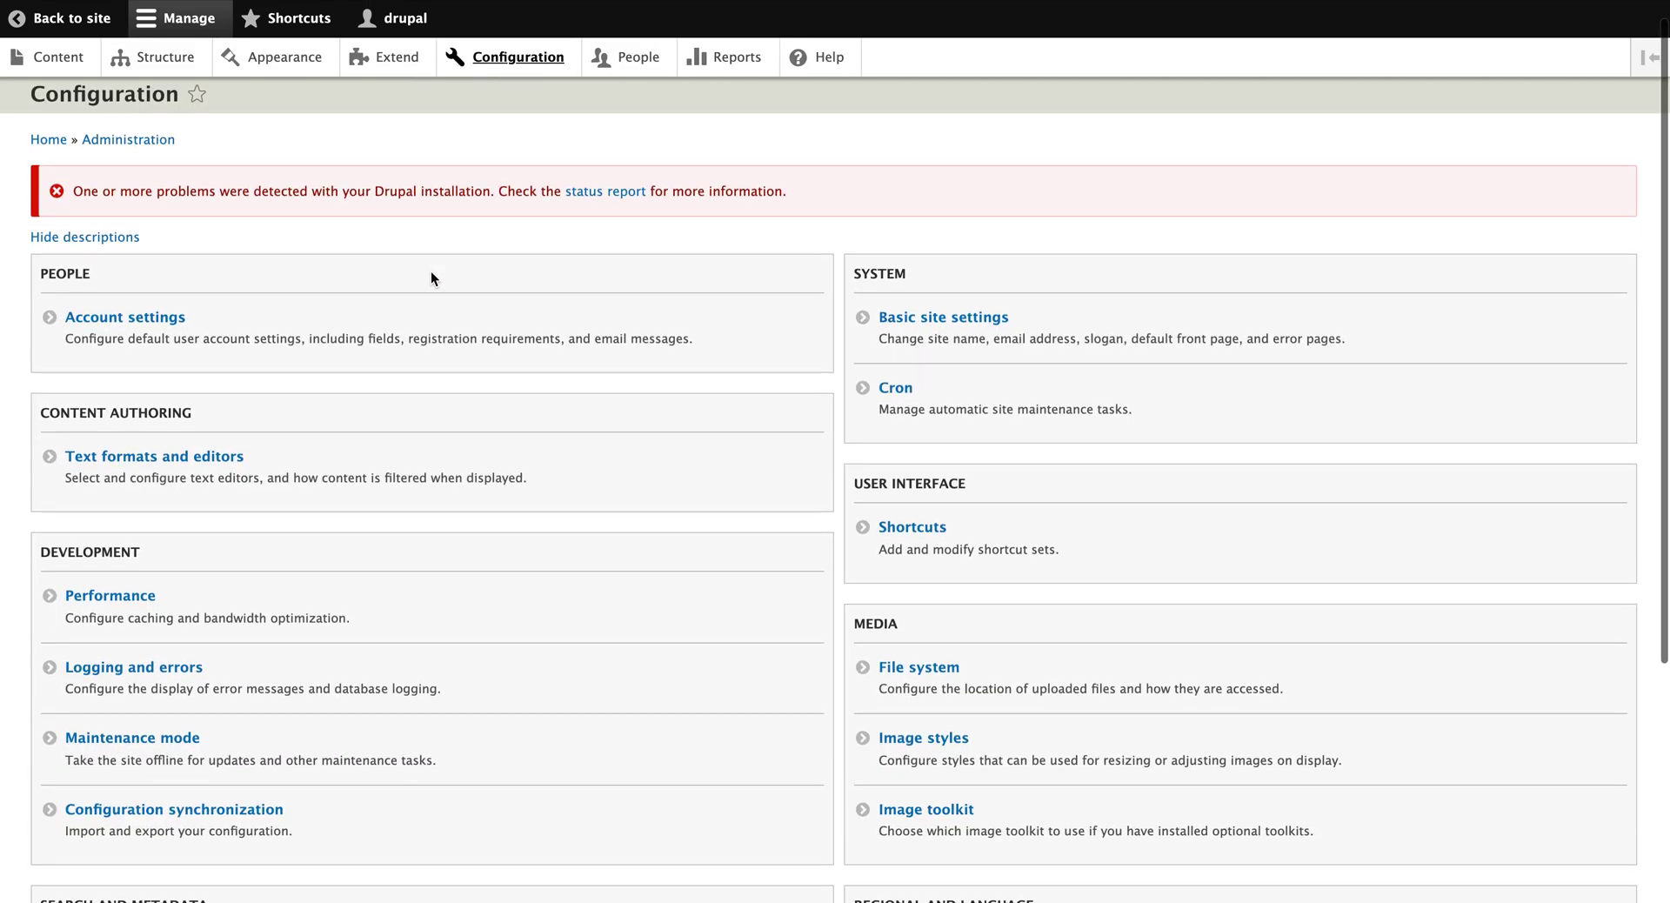
scroll(431, 276, "down", 5)
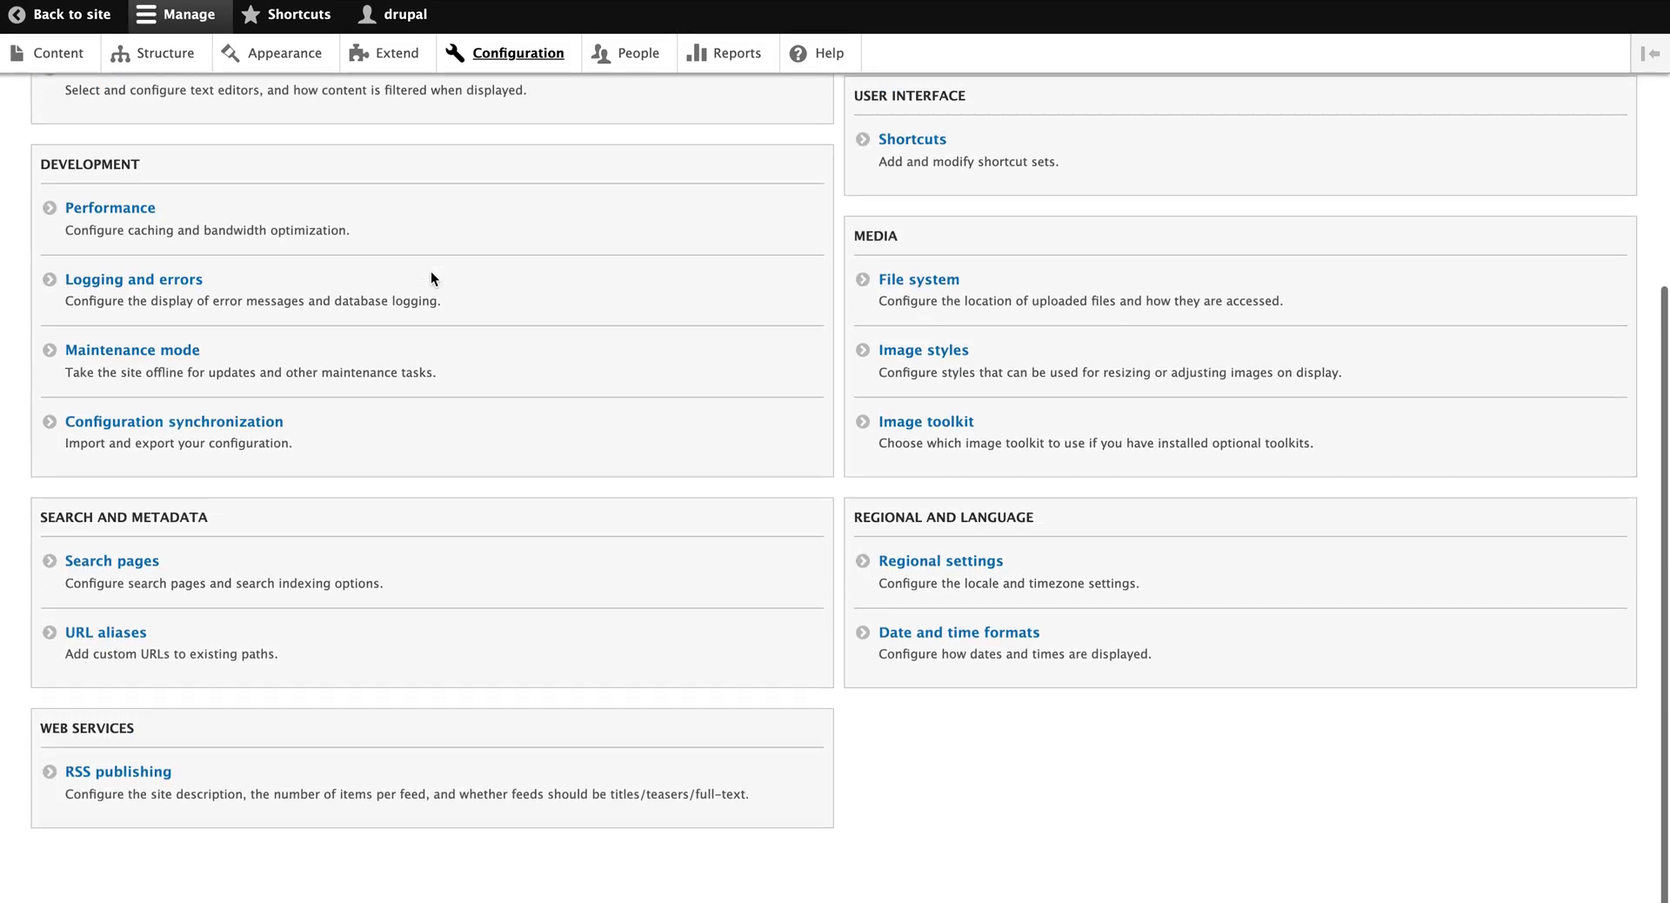
scroll(430, 277, "up", 6)
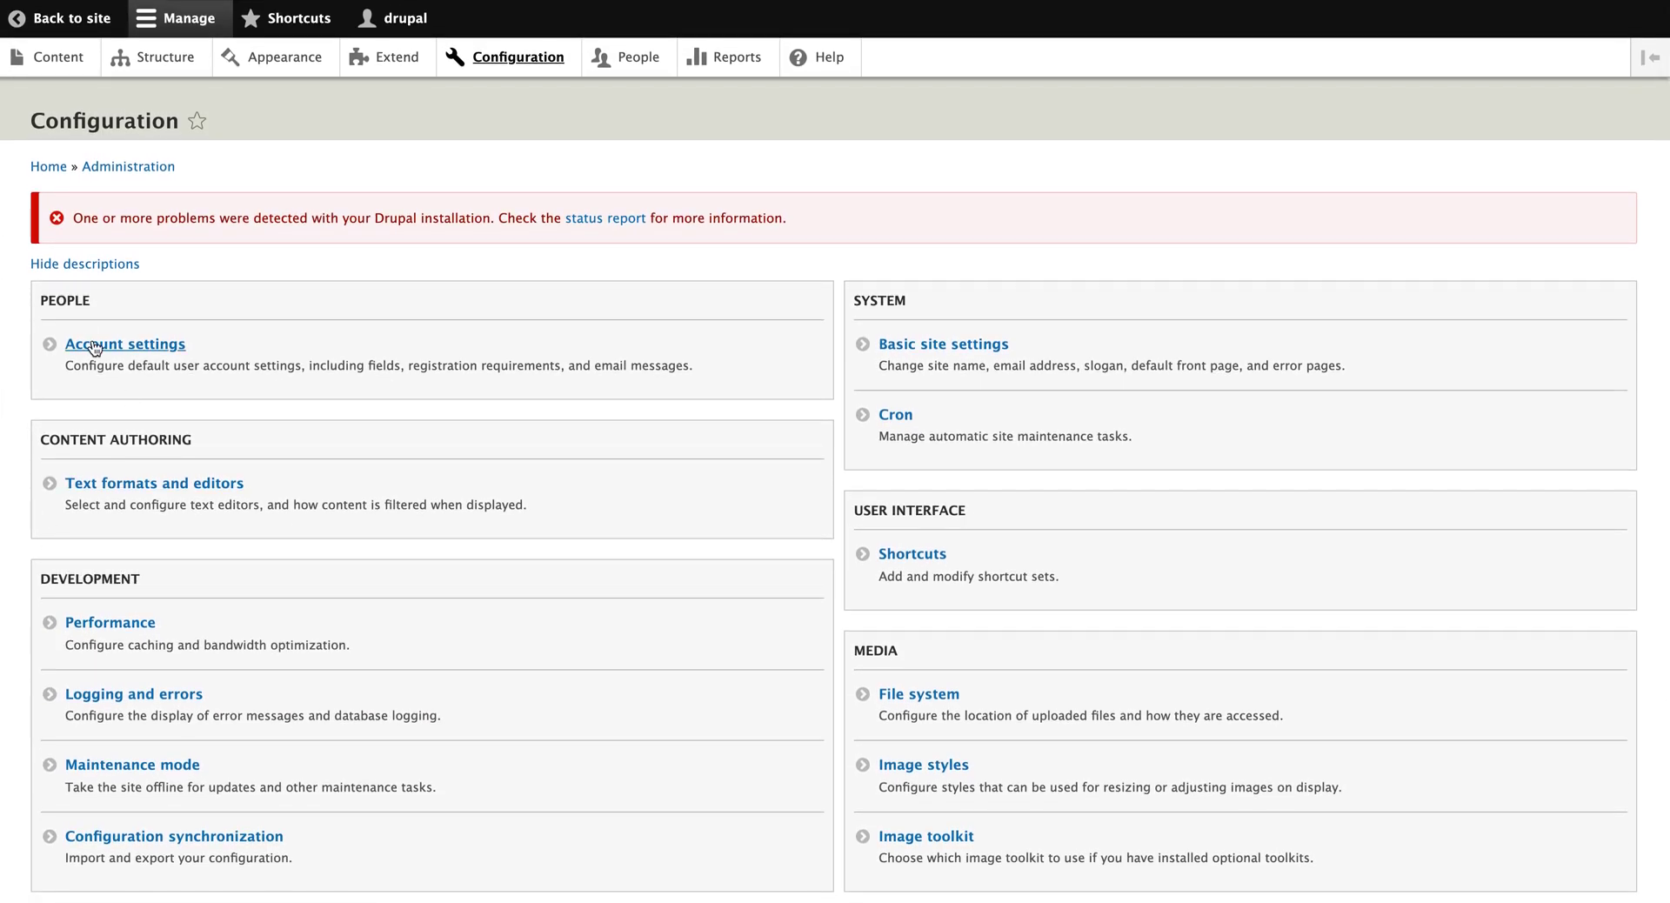
left_click(67, 352)
left_click_drag(201, 442, 37, 441)
scroll(188, 581, "down", 3)
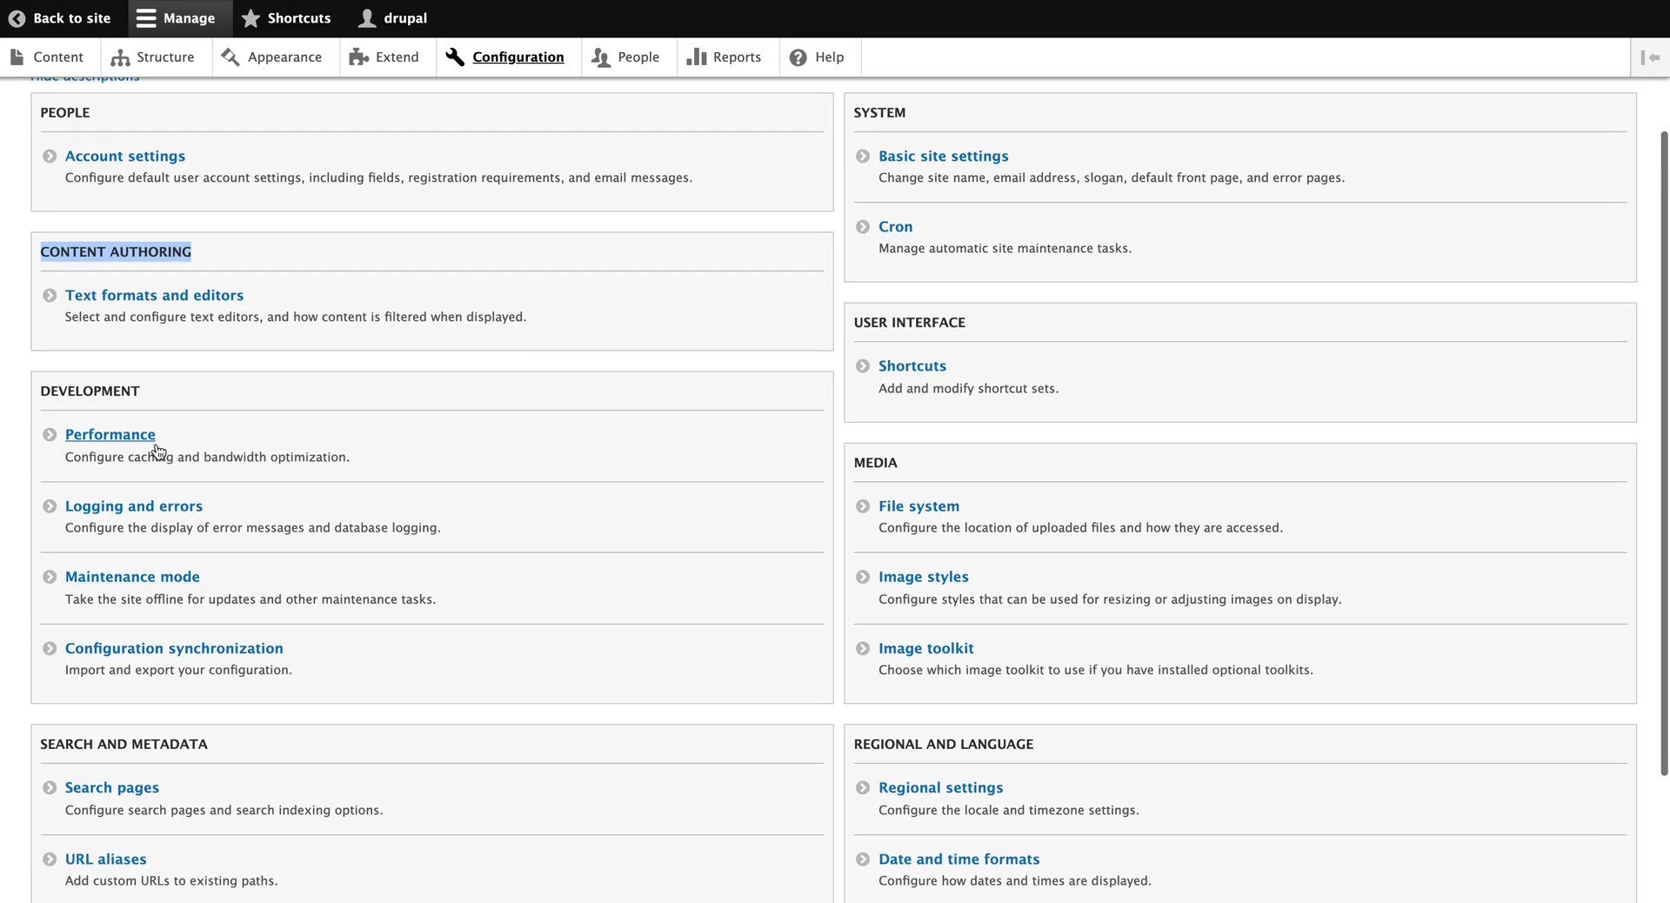
left_click_drag(163, 395, 17, 399)
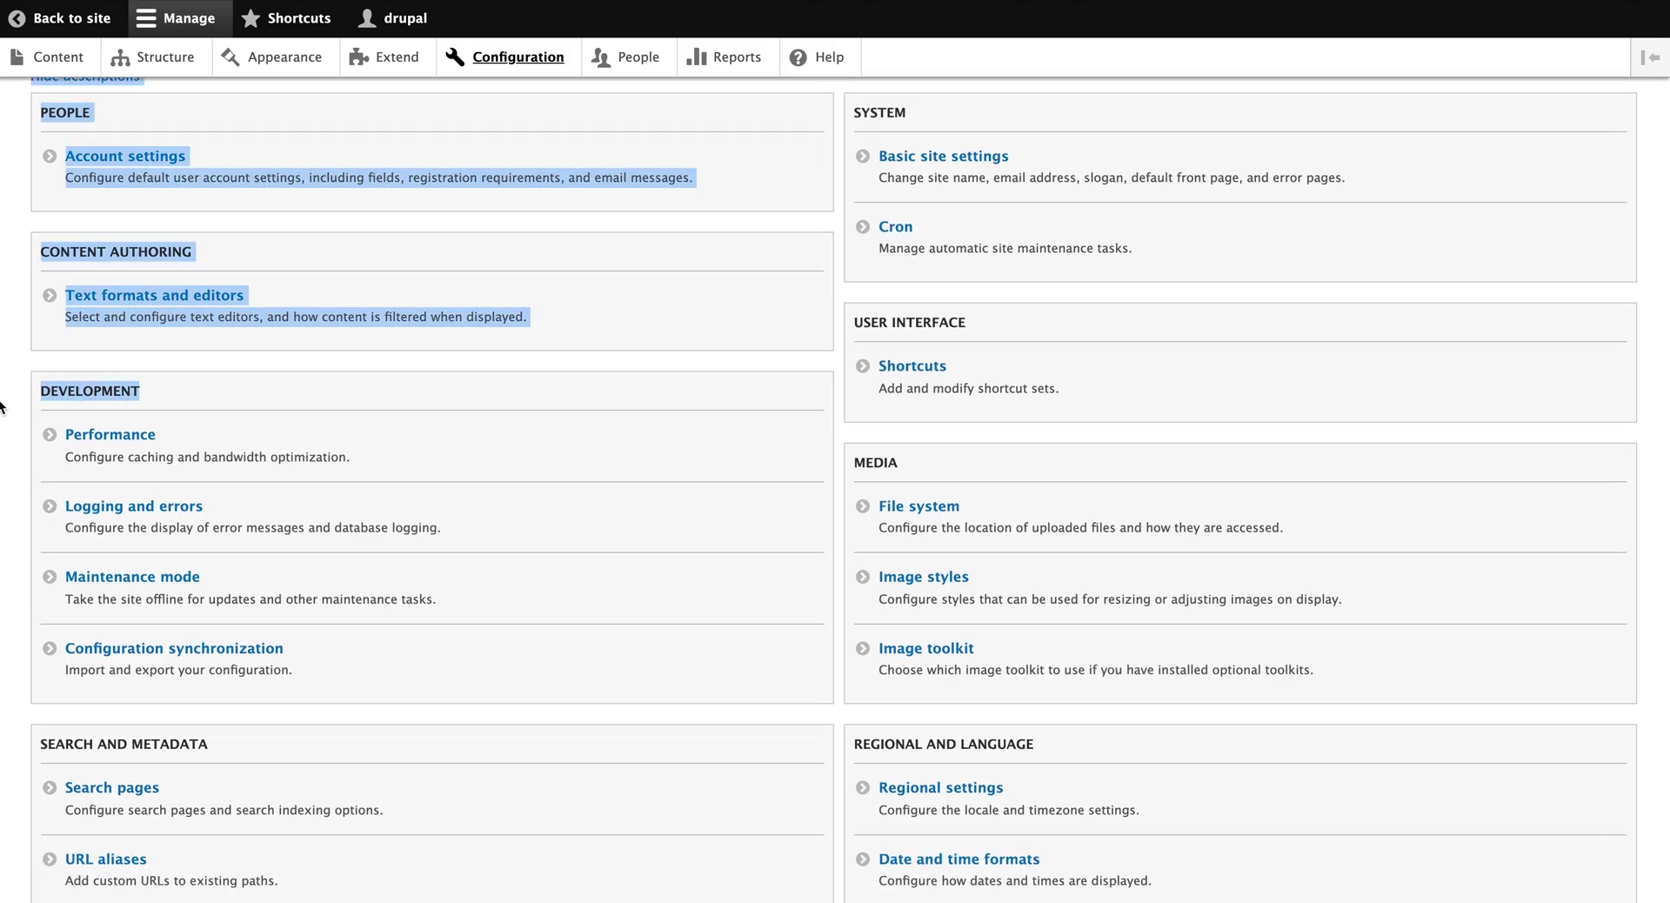
left_click(11, 409)
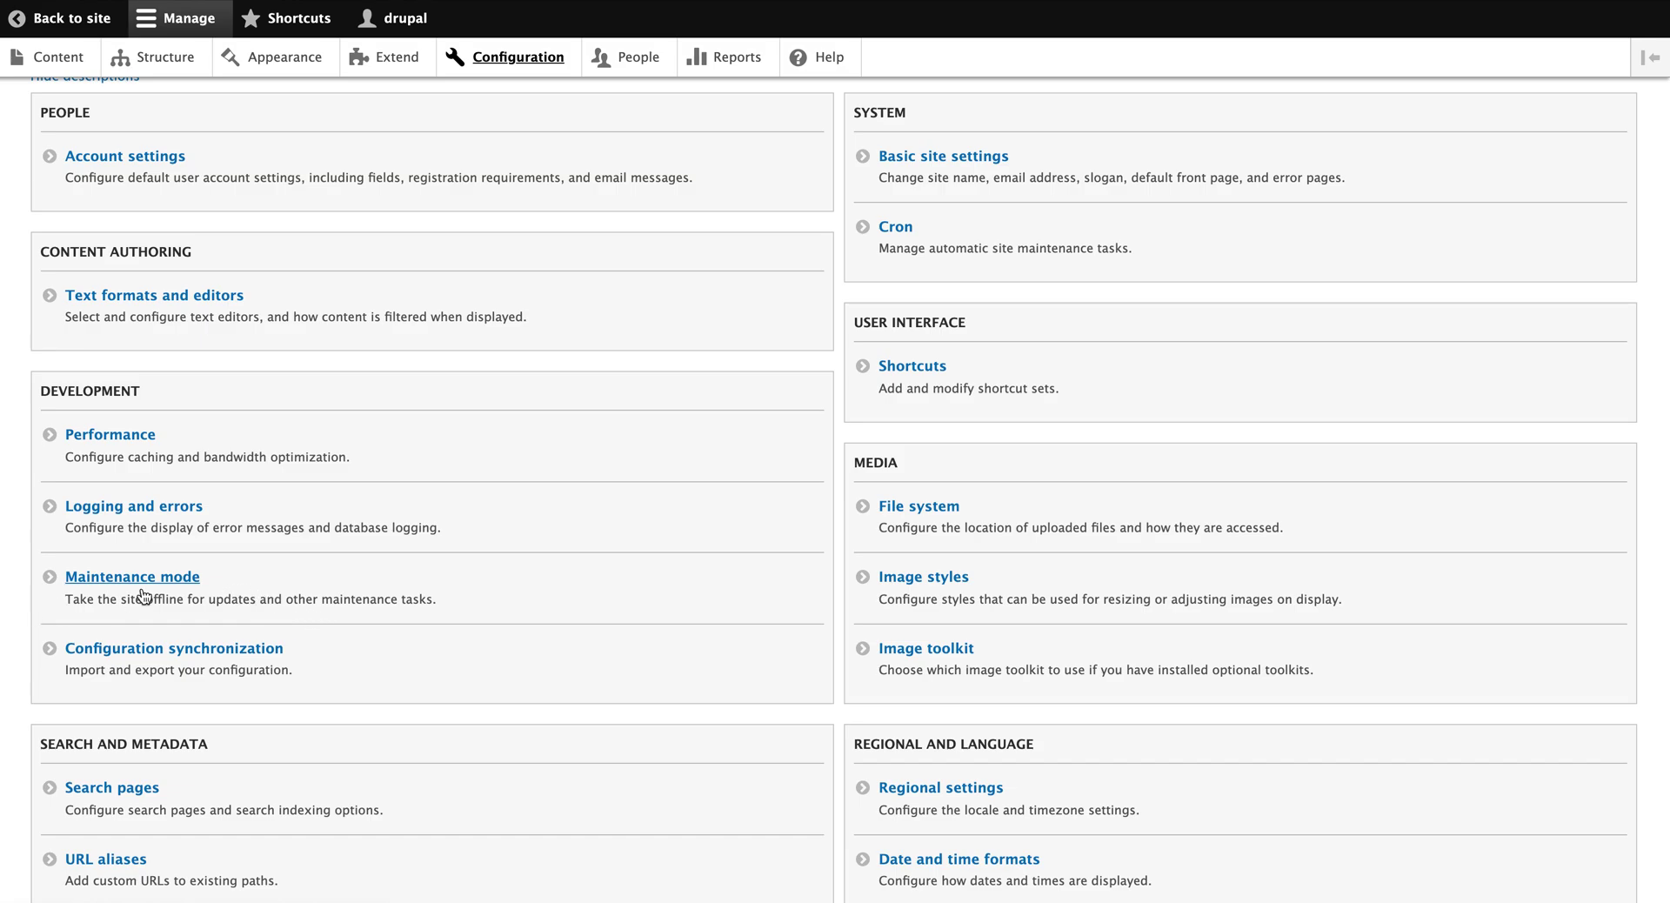
Step: Scroll through the remaining configuration sections, then back up
scroll(144, 596, "down", 1)
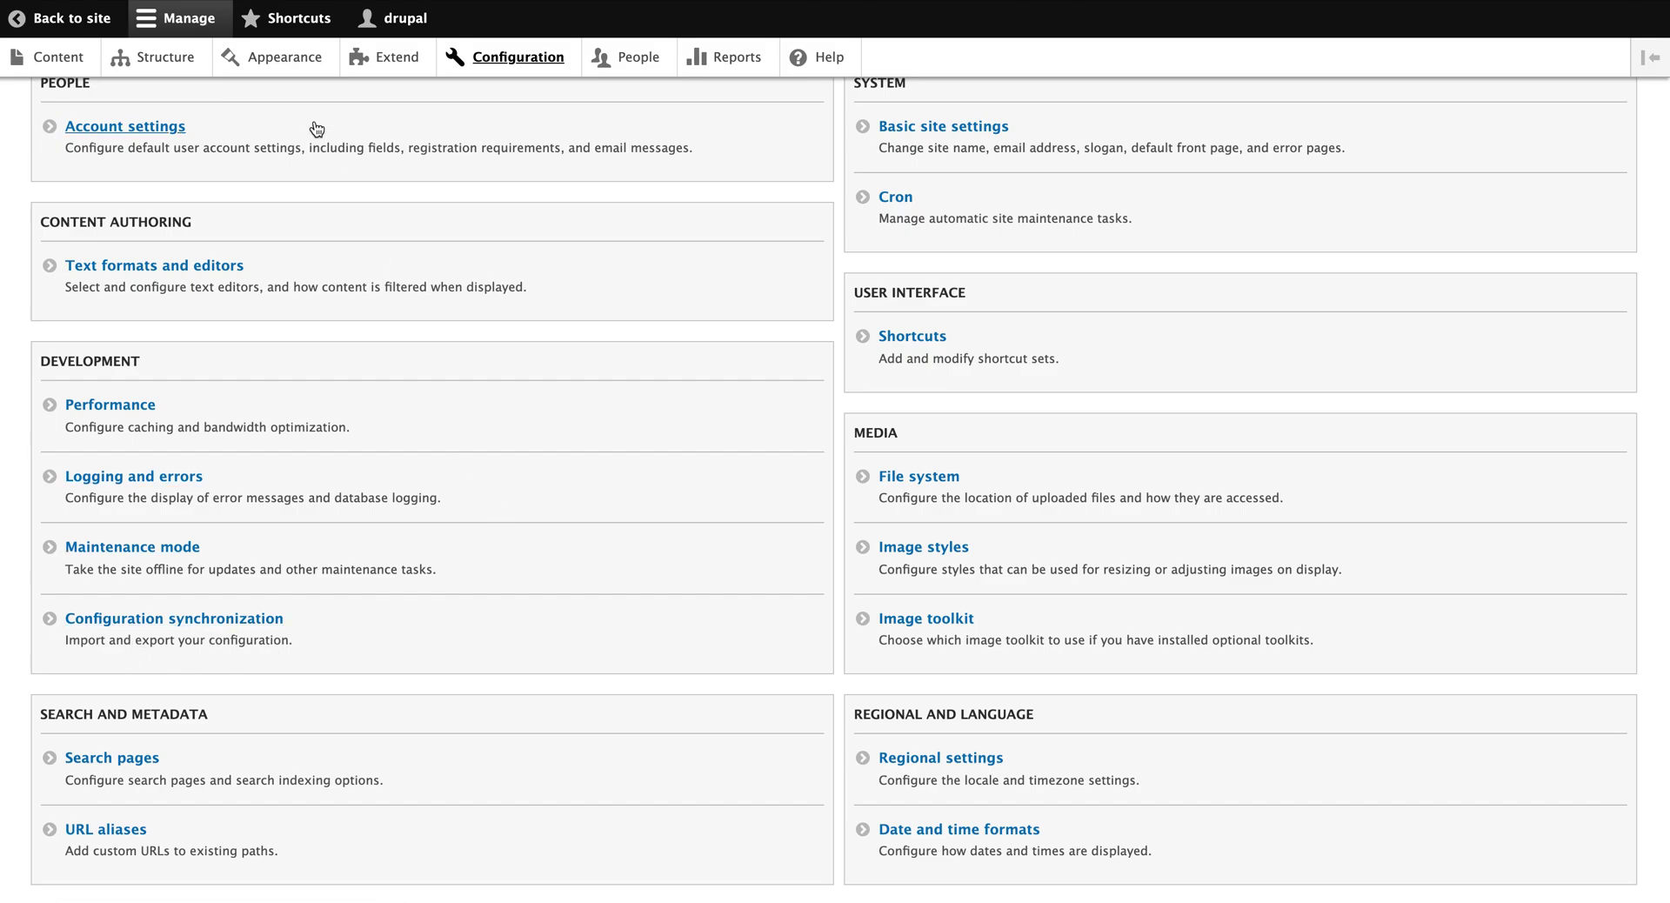
scroll(392, 570, "down", 2)
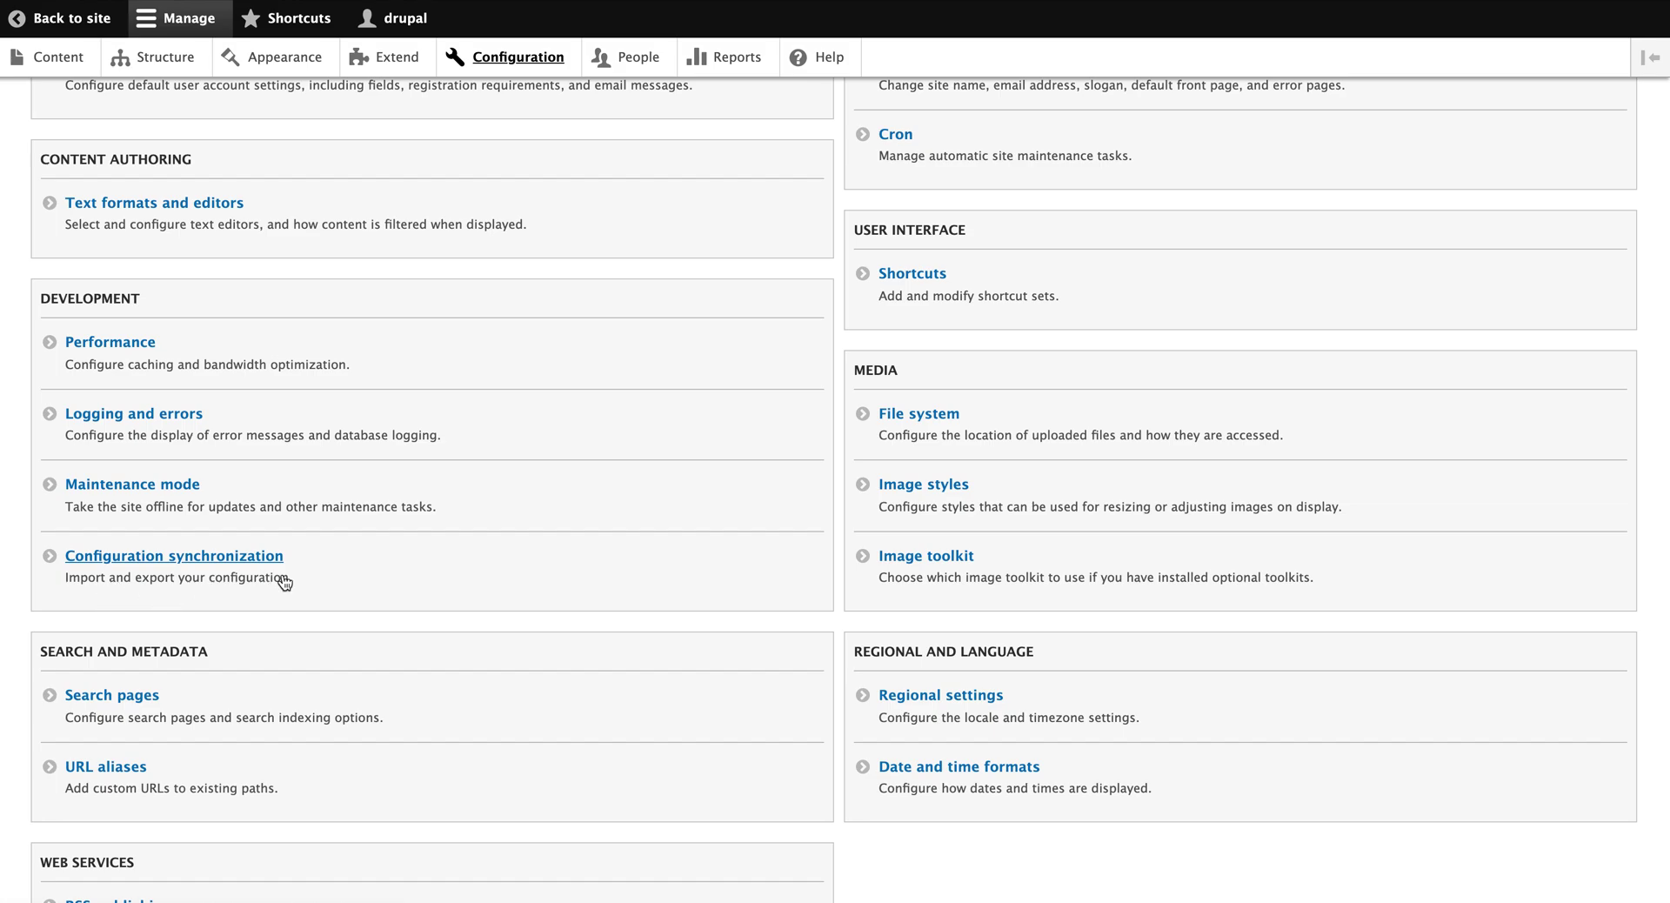
scroll(285, 582, "down", 1)
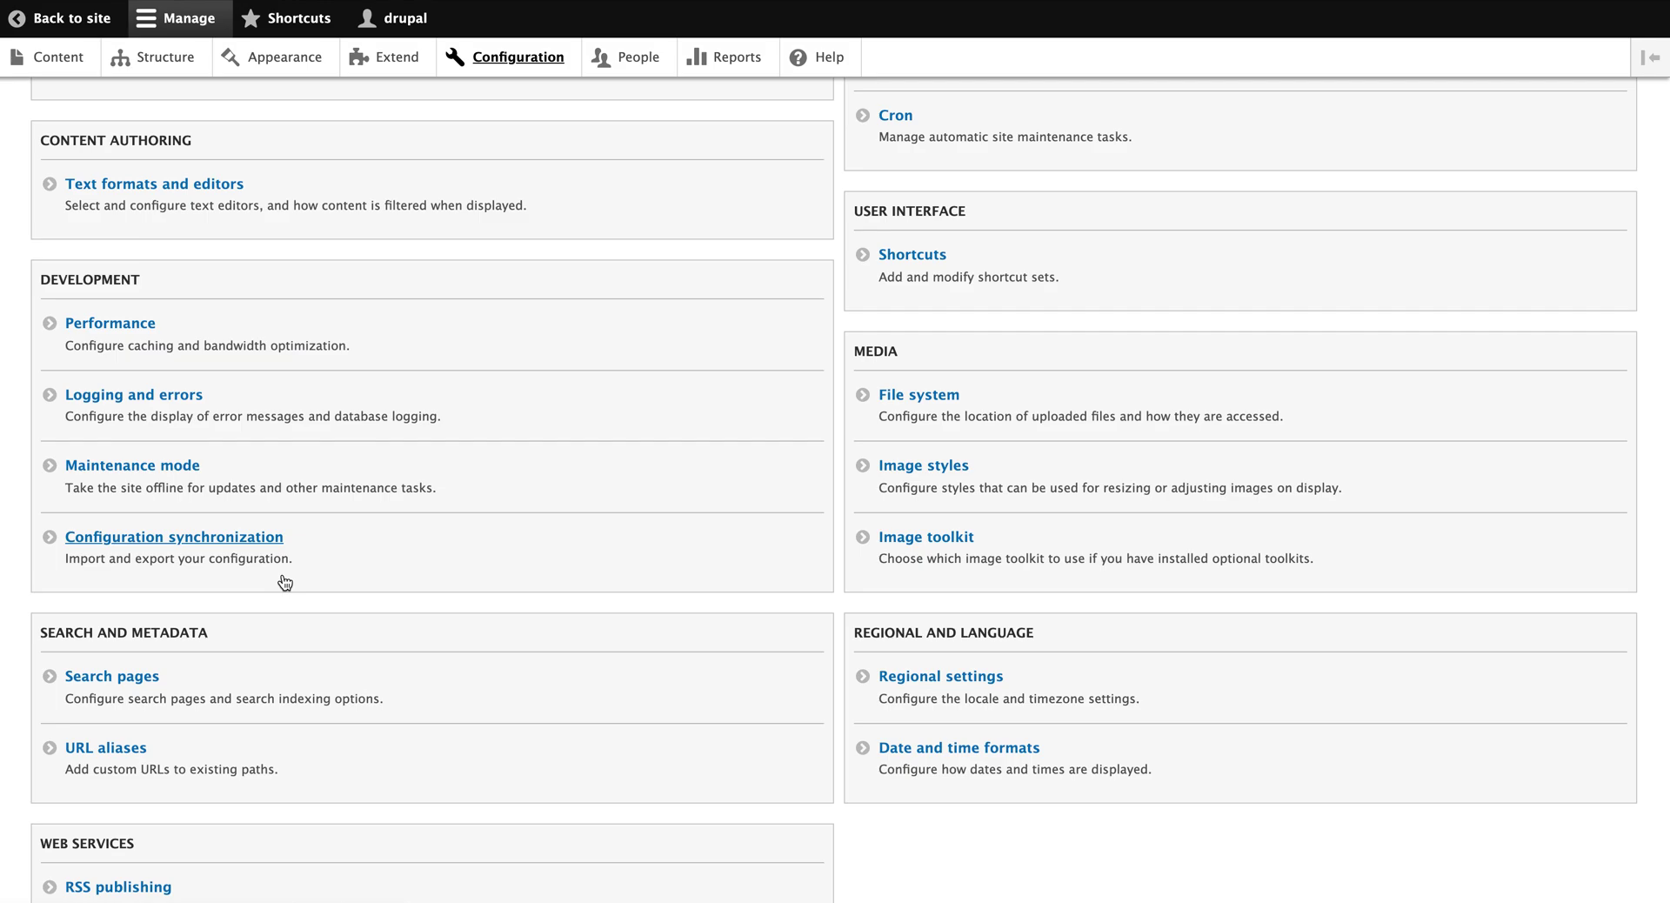
scroll(285, 582, "down", 1)
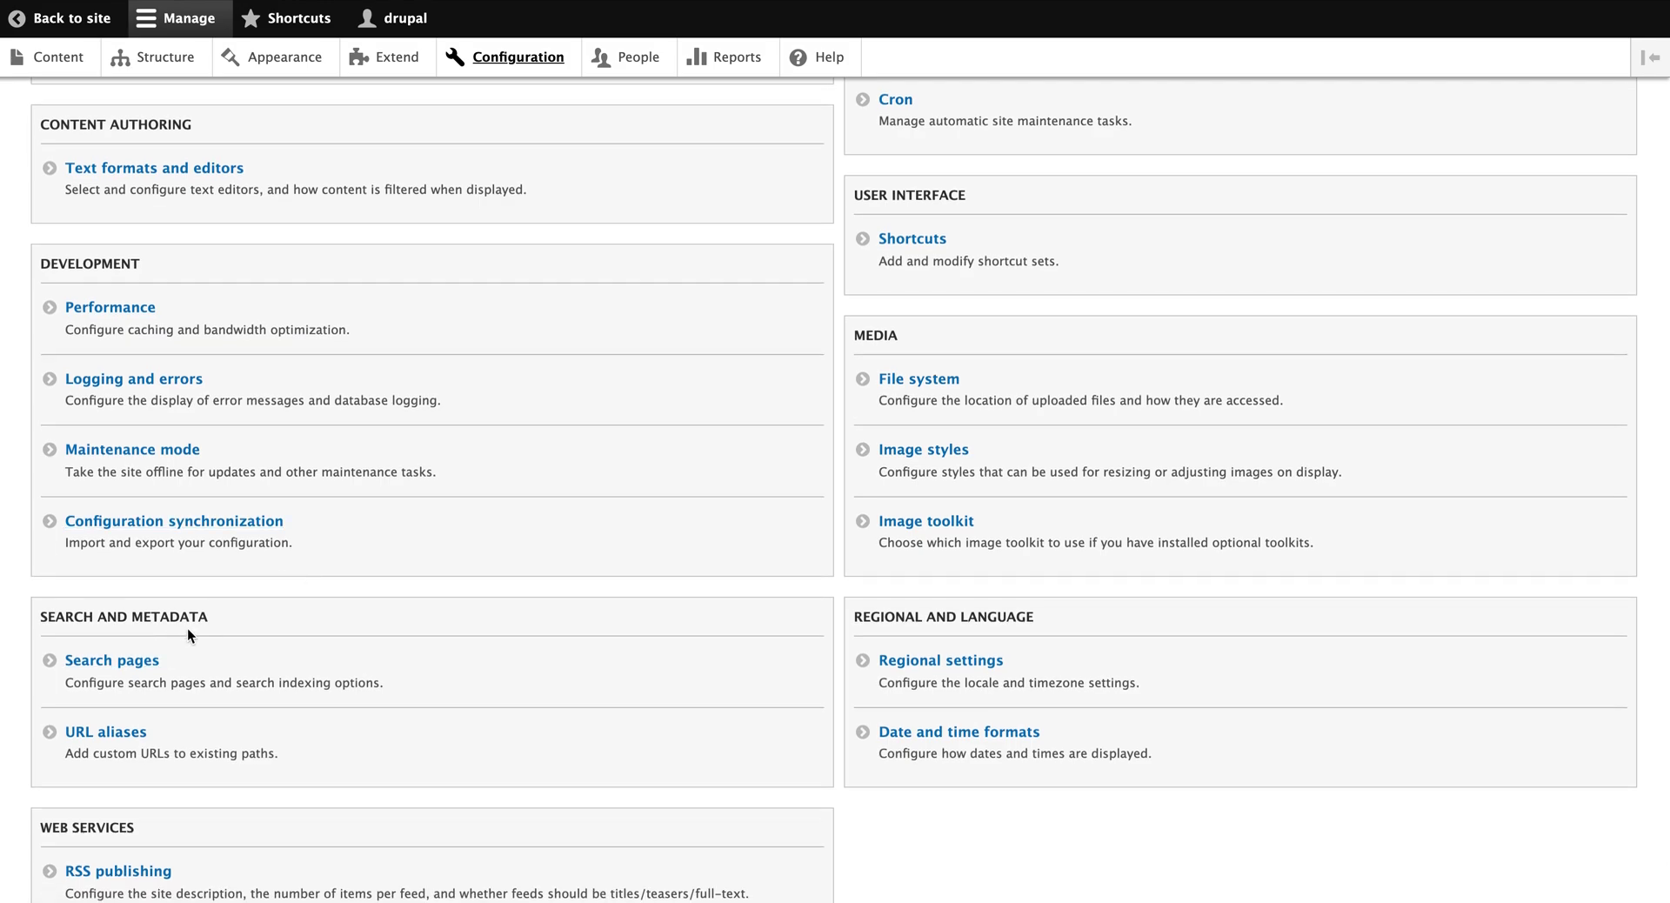
scroll(201, 629, "down", 3)
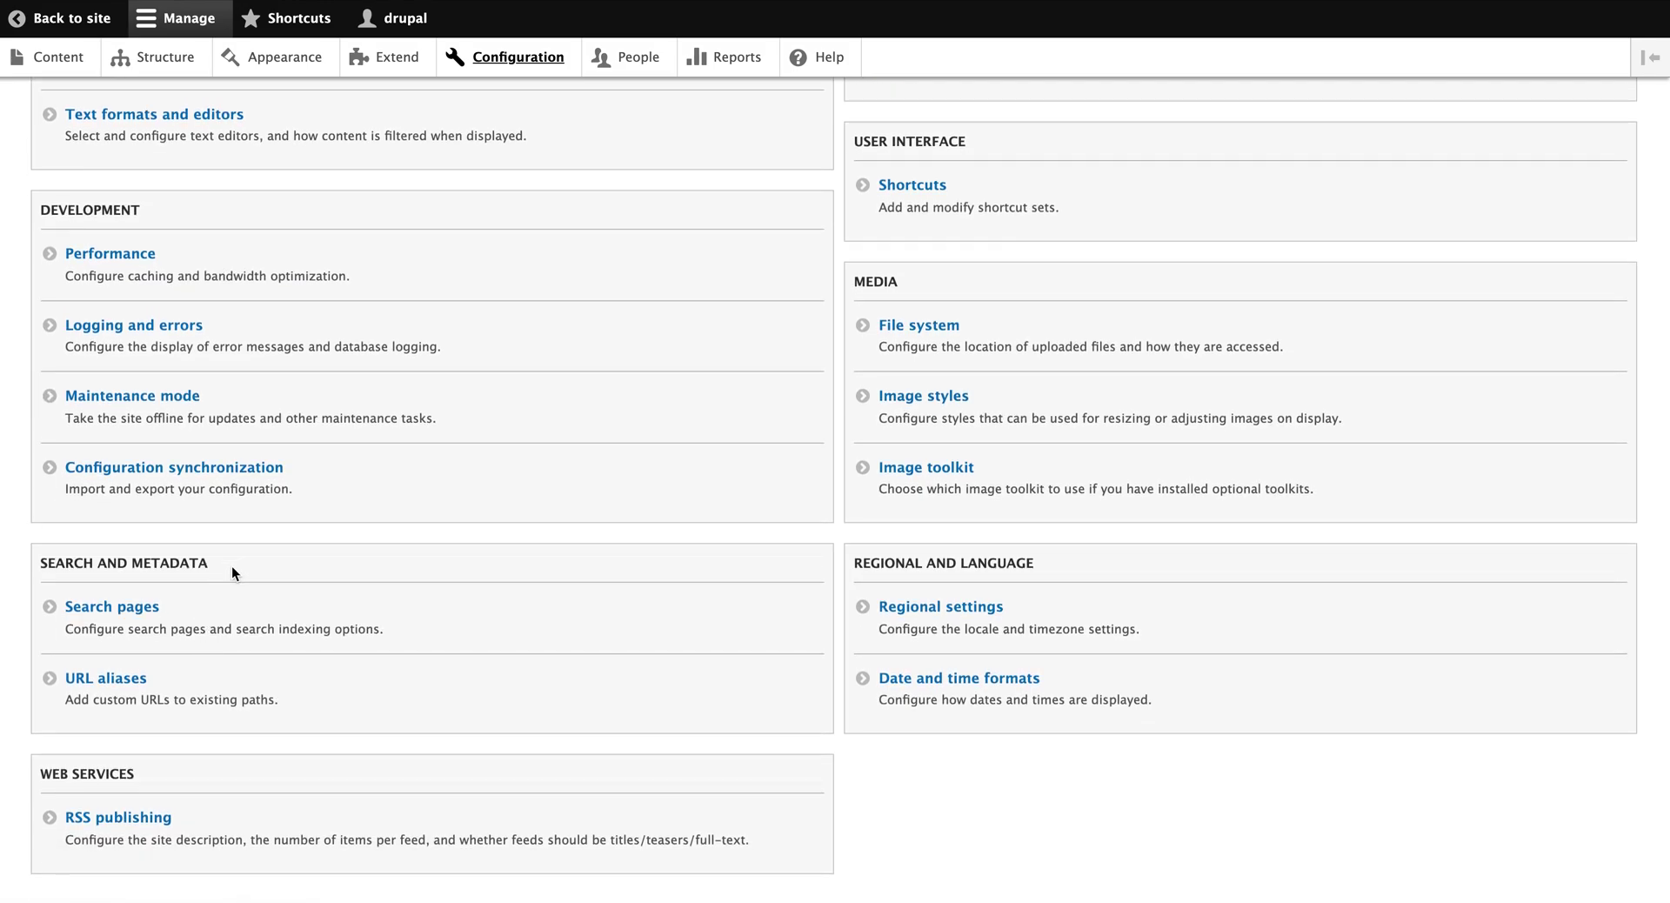
left_click_drag(231, 565, 33, 574)
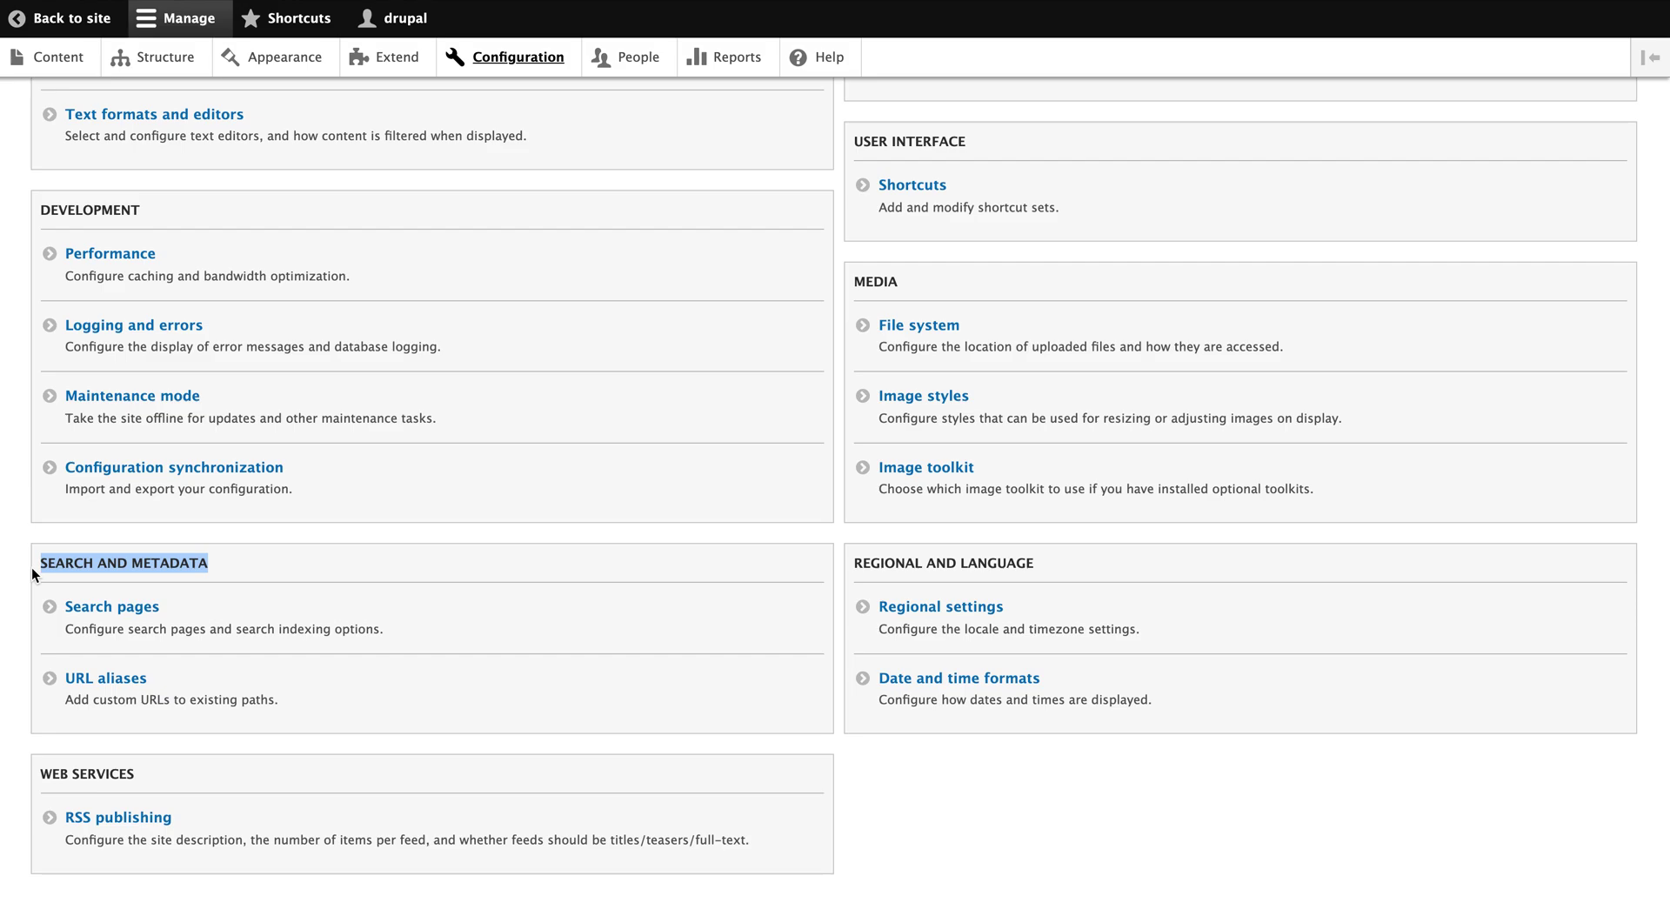
scroll(32, 574, "down", 2)
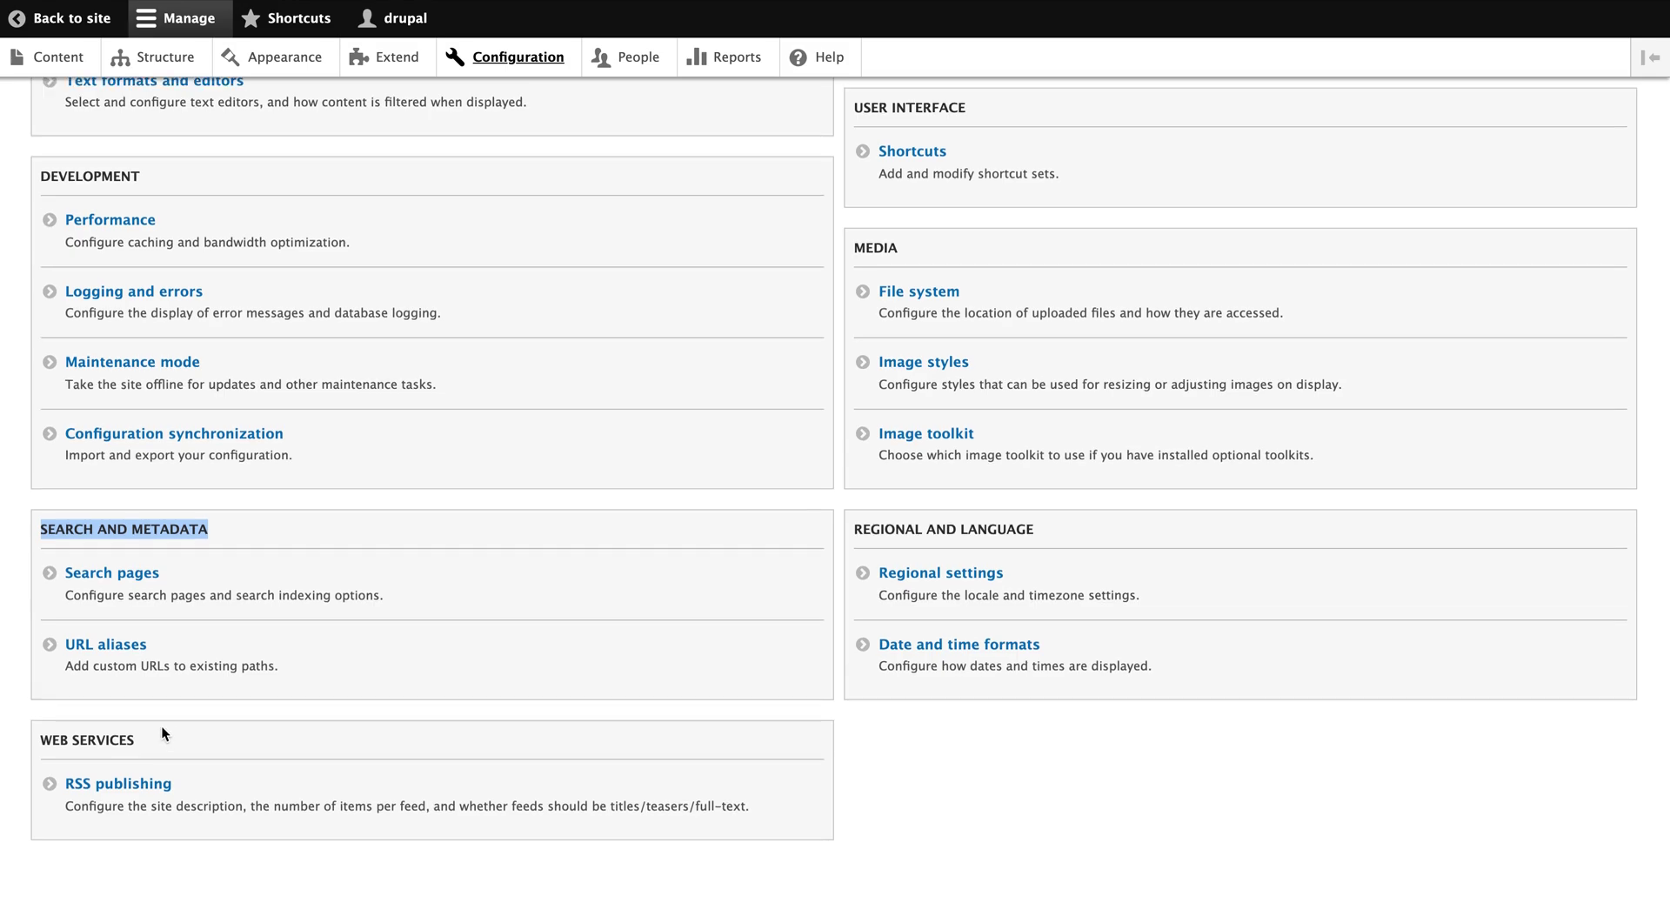
scroll(162, 727, "up", 5)
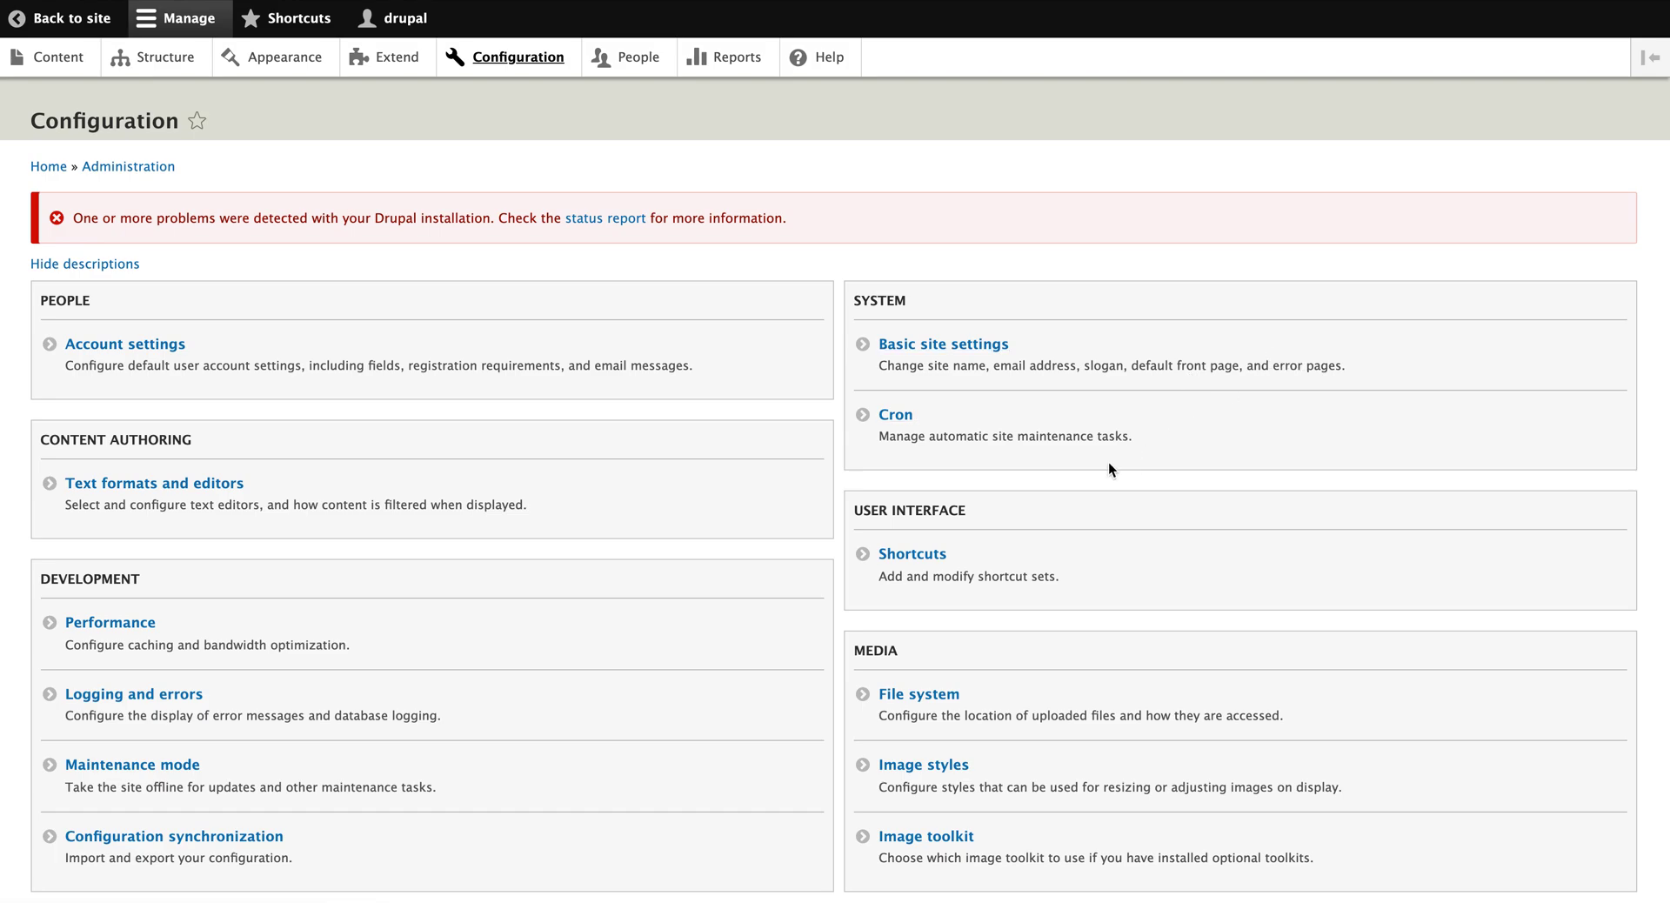
scroll(1109, 462, "down", 3)
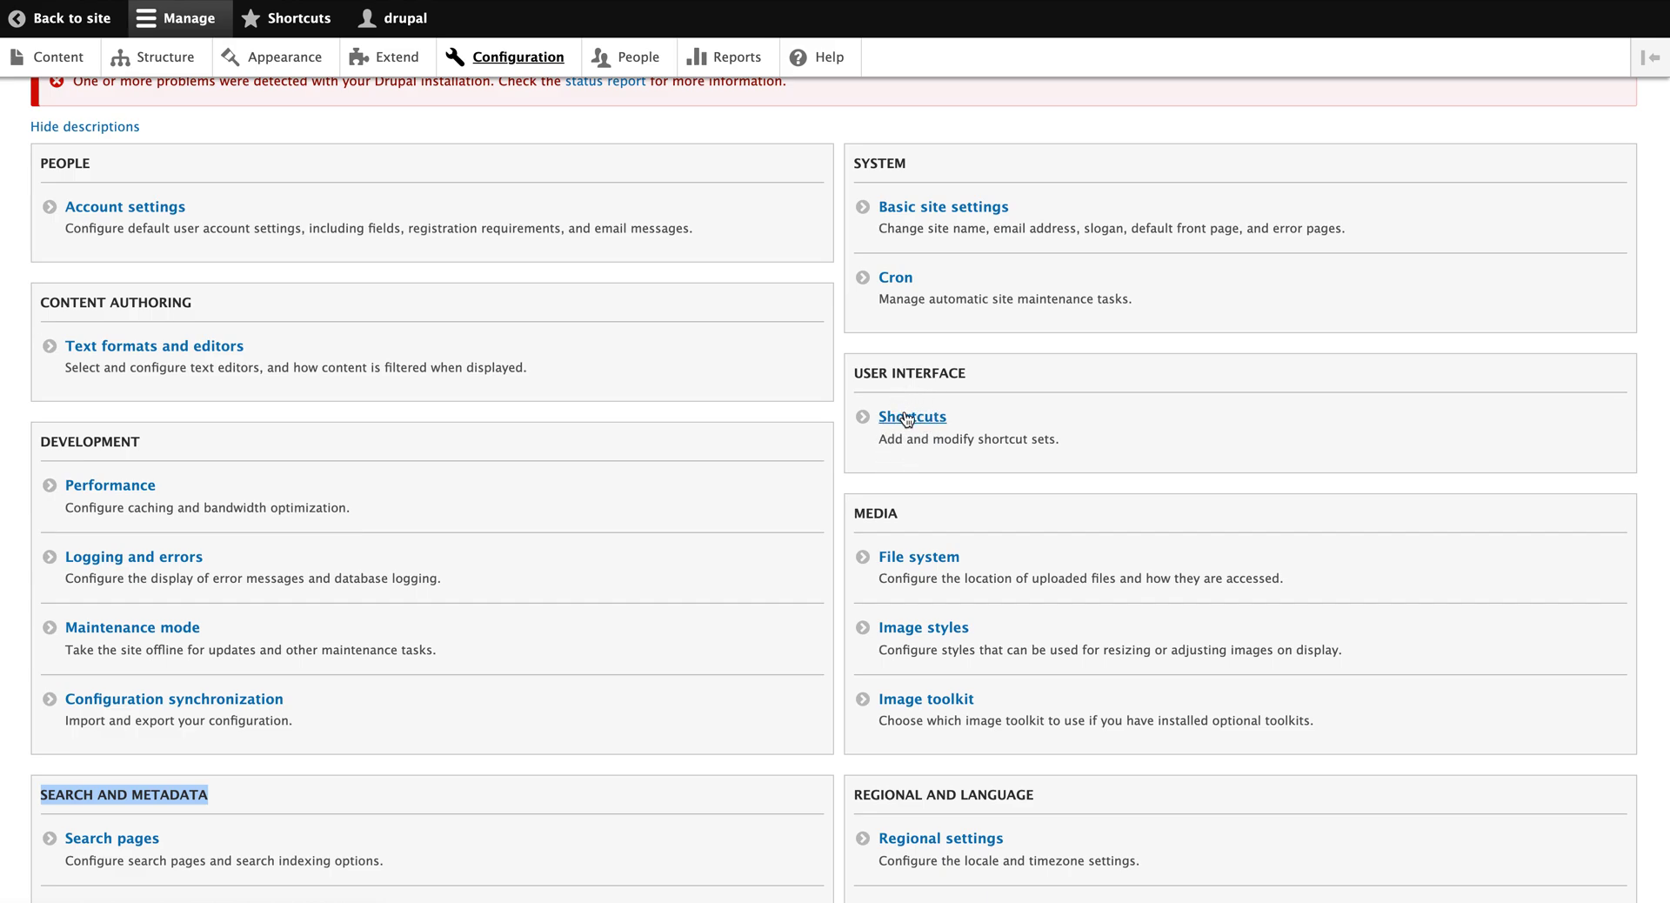
scroll(983, 517, "down", 2)
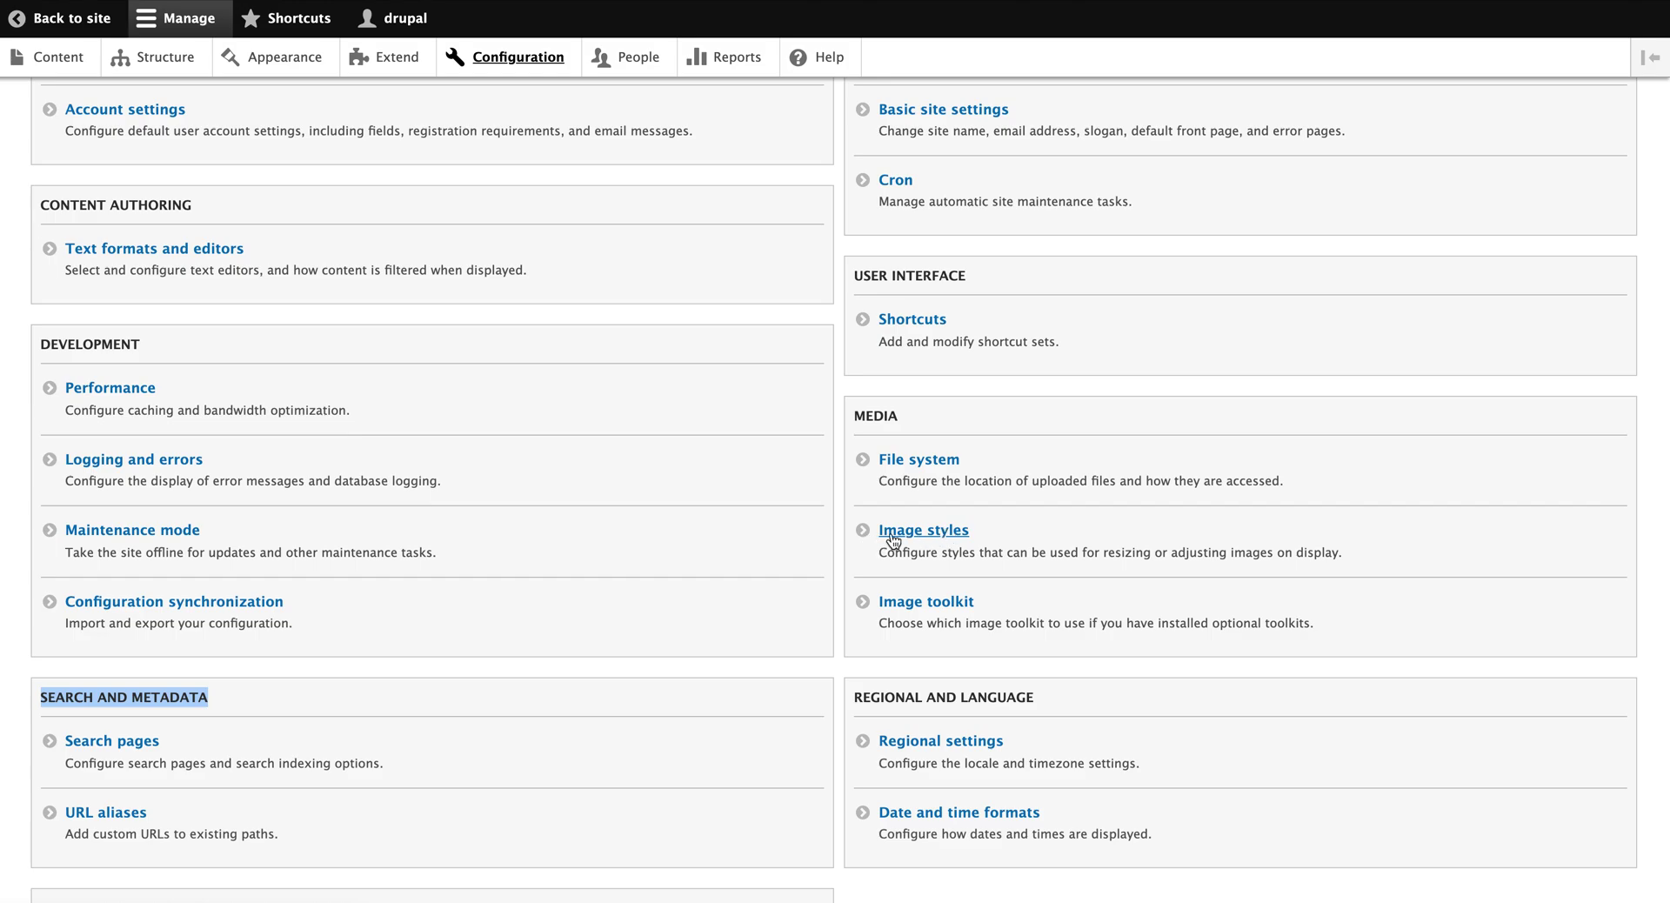
double_click(917, 410)
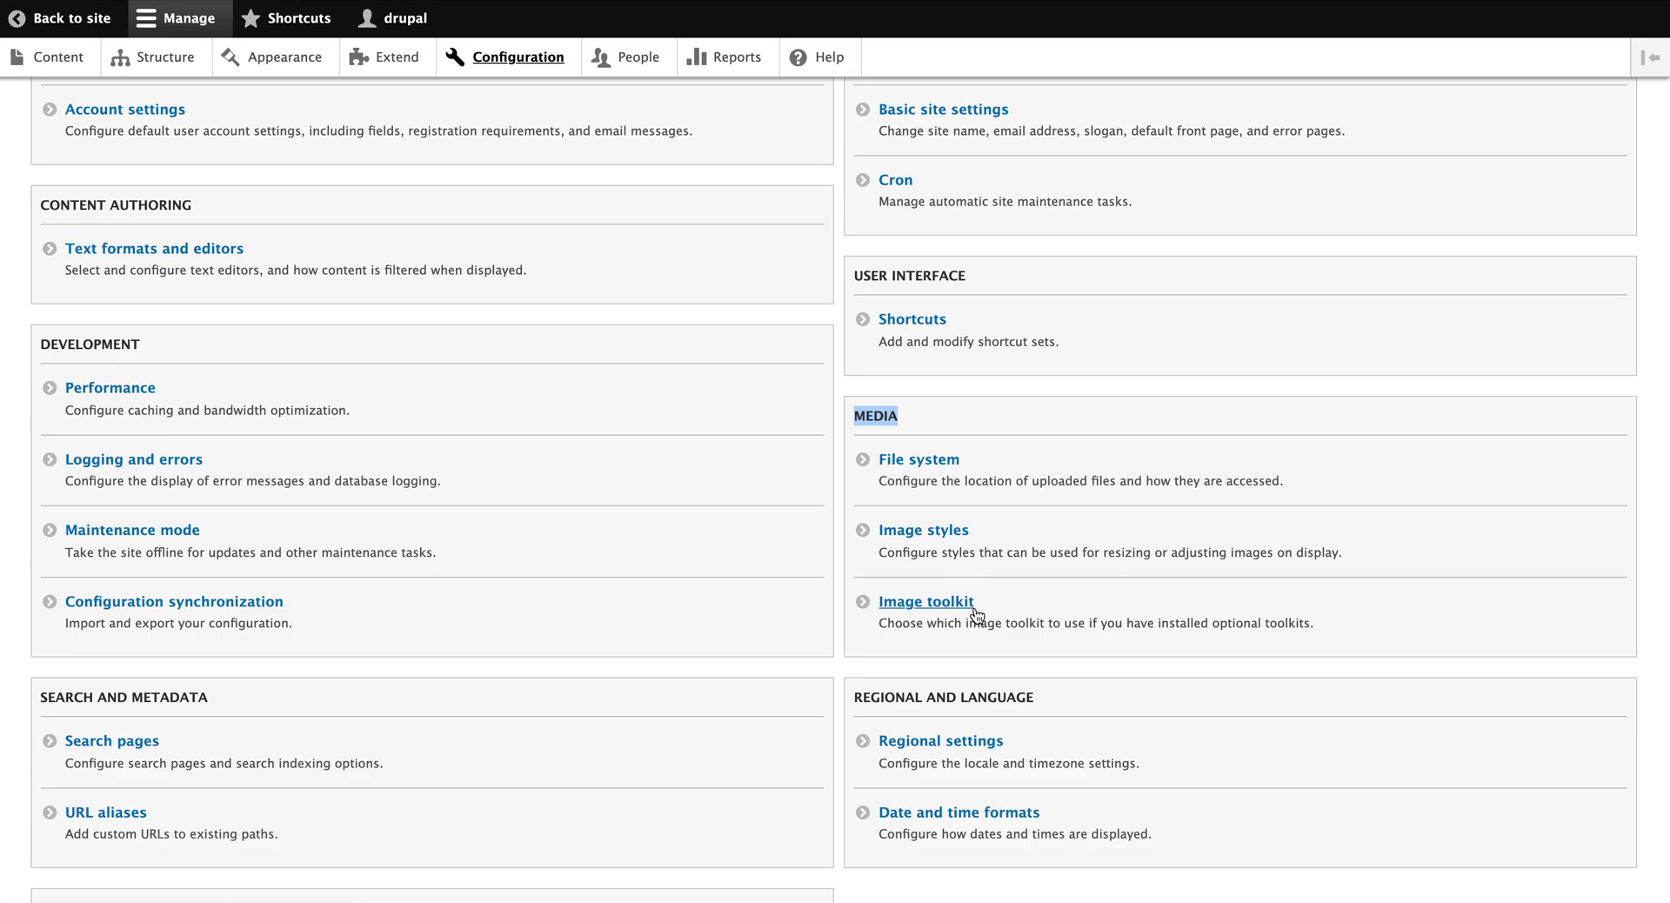
scroll(978, 616, "down", 1)
scroll(978, 616, "down", 3)
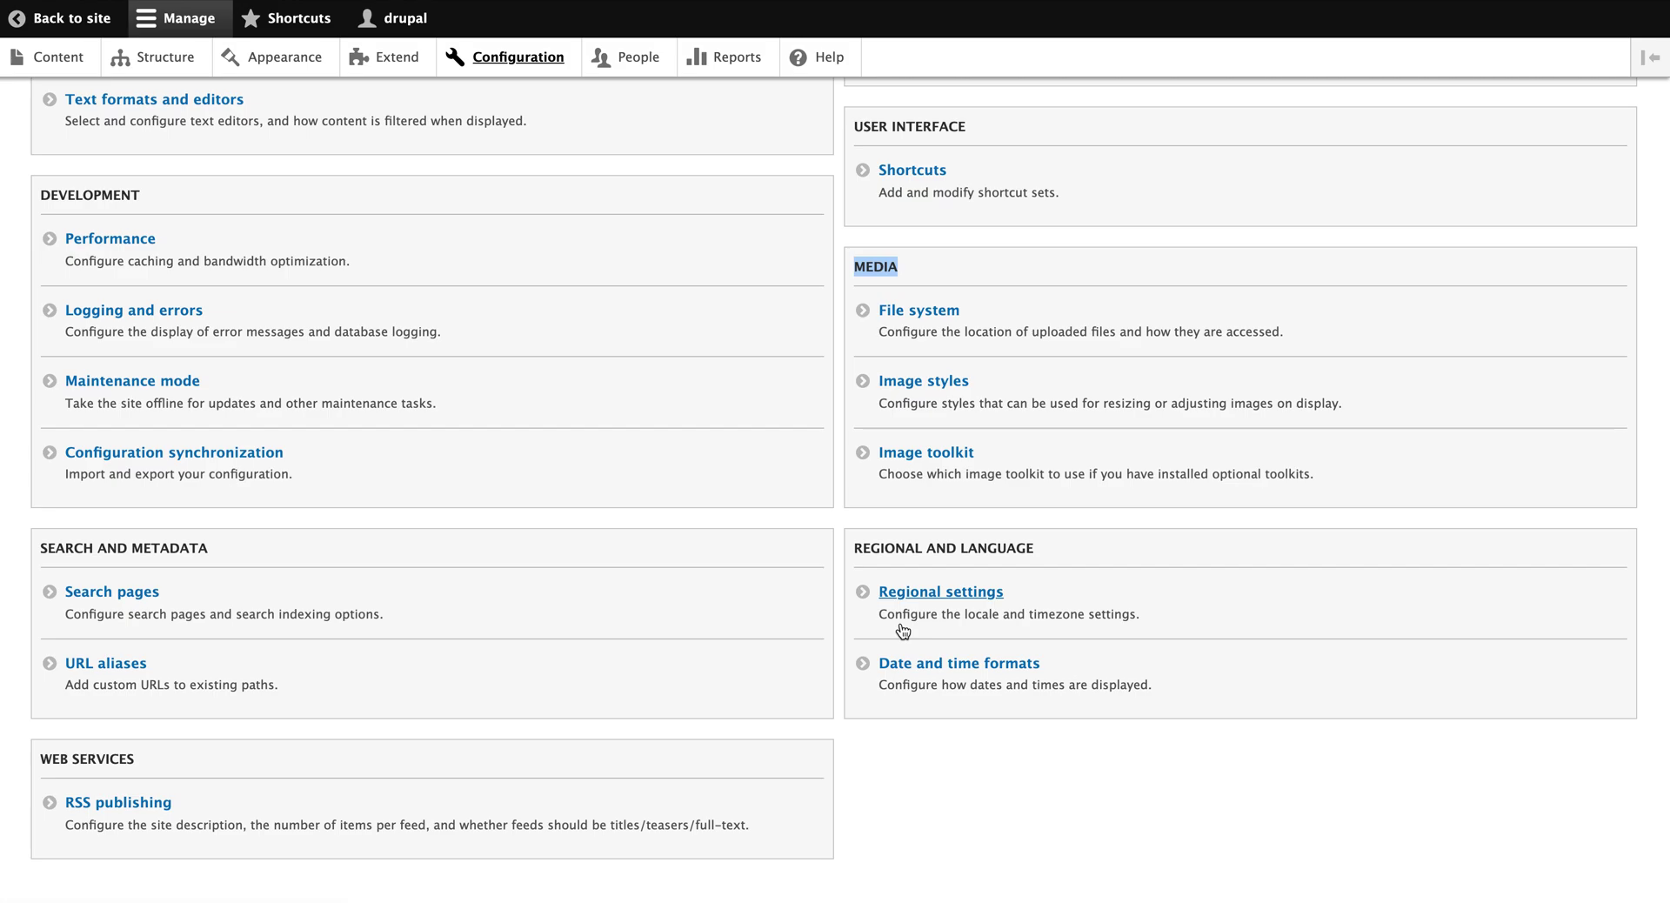
scroll(903, 630, "down", 1)
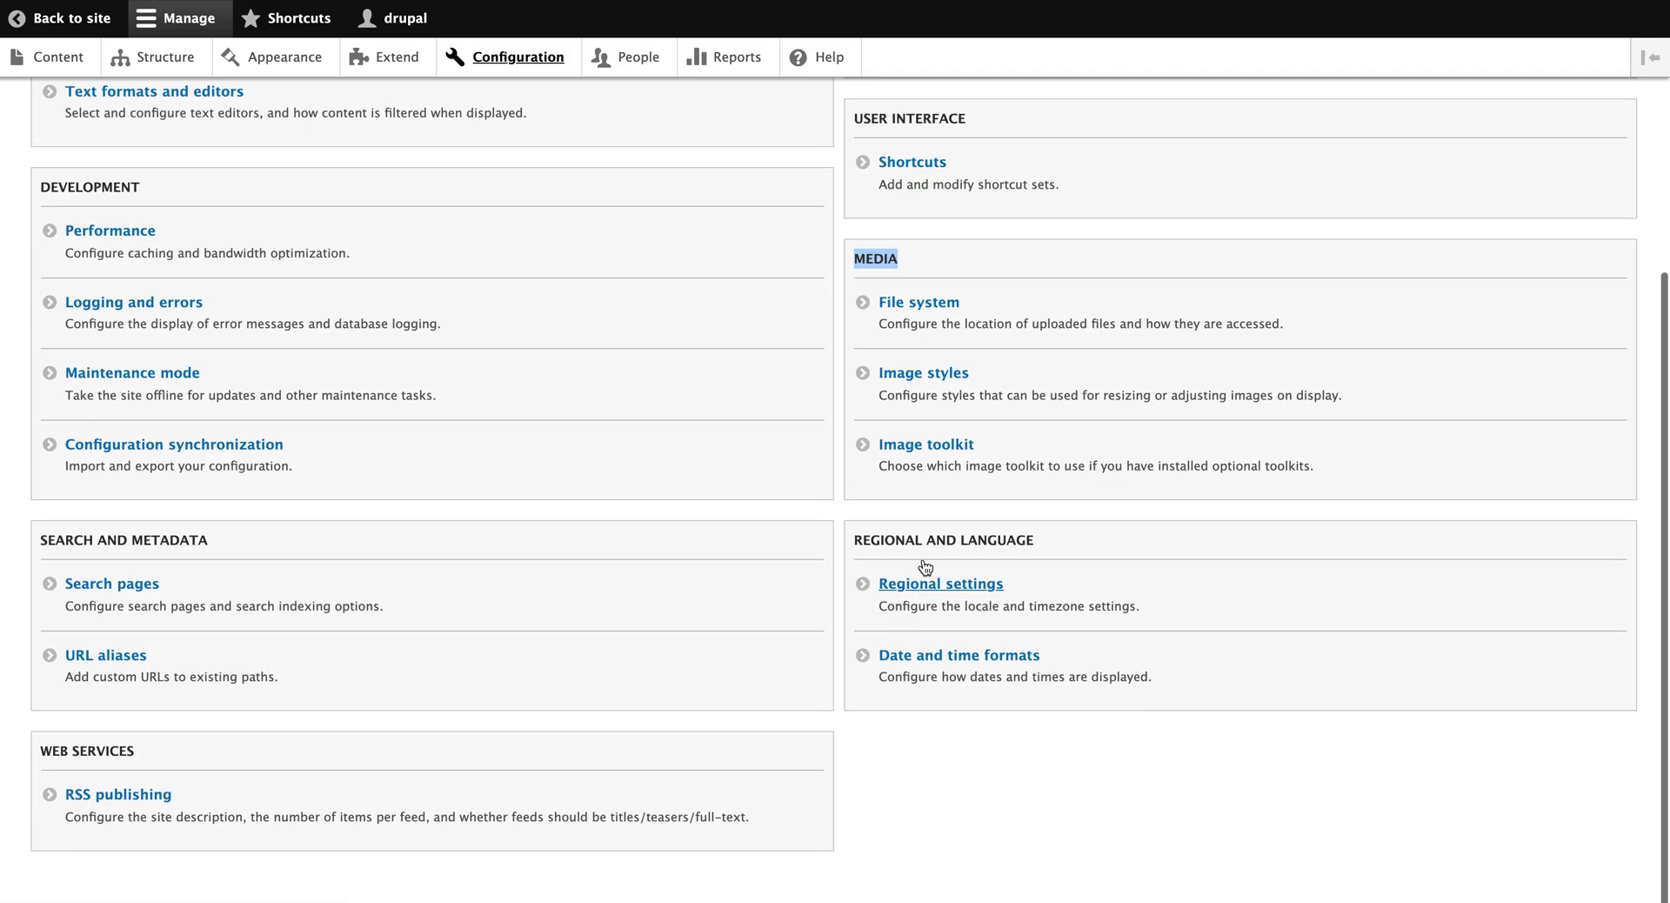
scroll(932, 623, "up", 5)
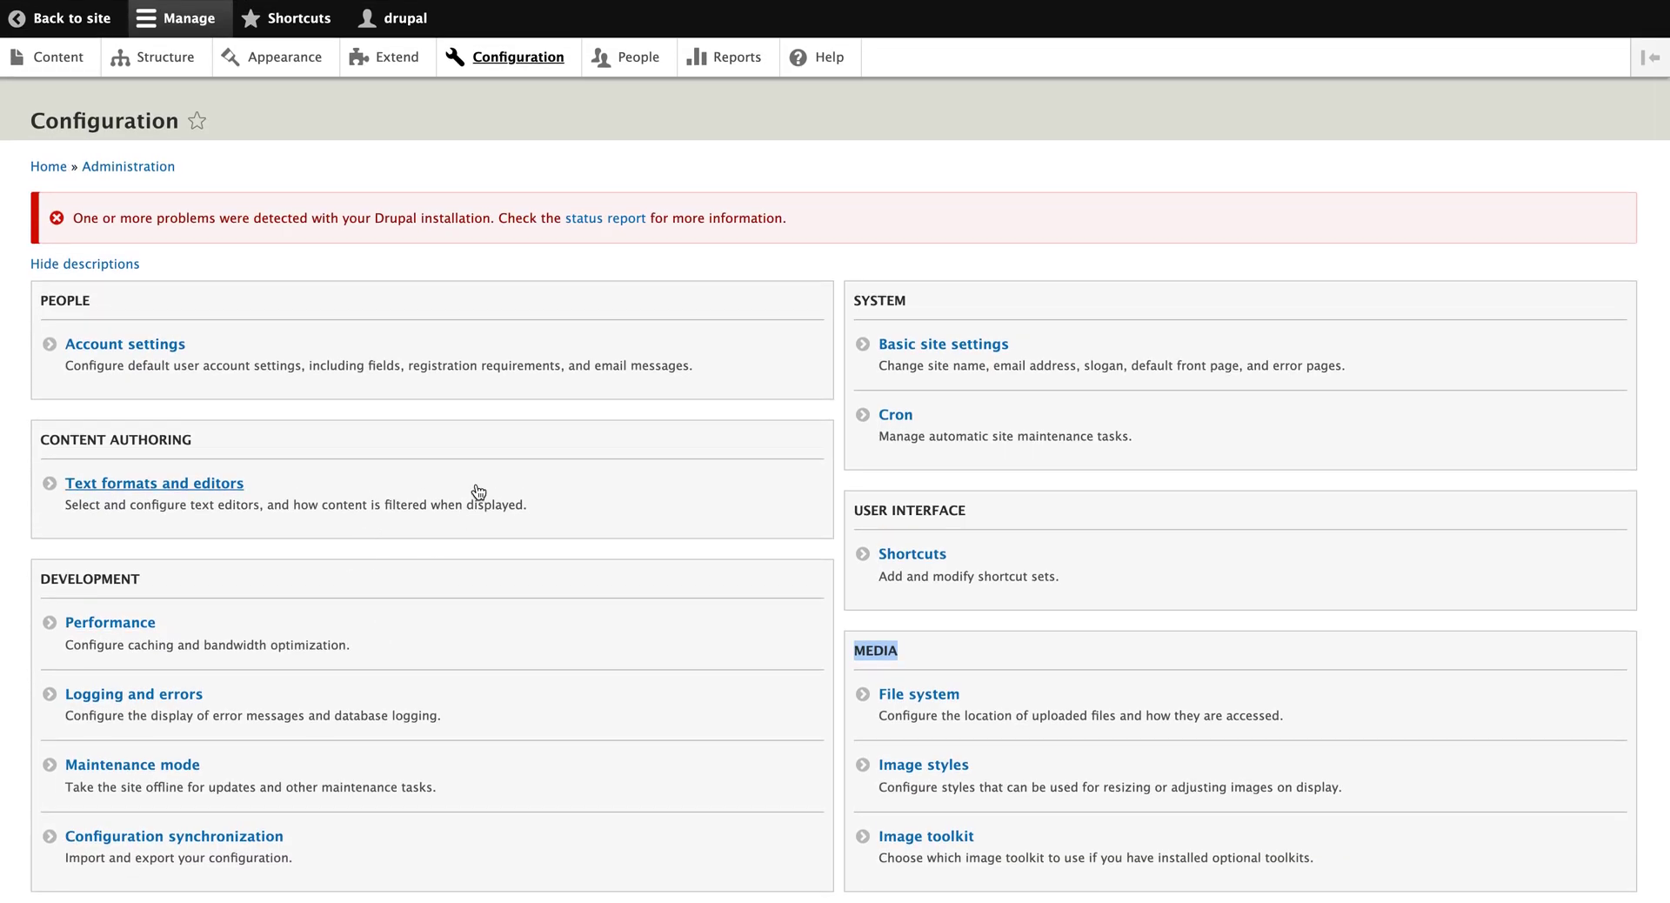
scroll(477, 489, "down", 5)
scroll(478, 492, "up", 5)
Step: Review the People user list, highlighting the Administrator role, then open Permissions
left_click(646, 68)
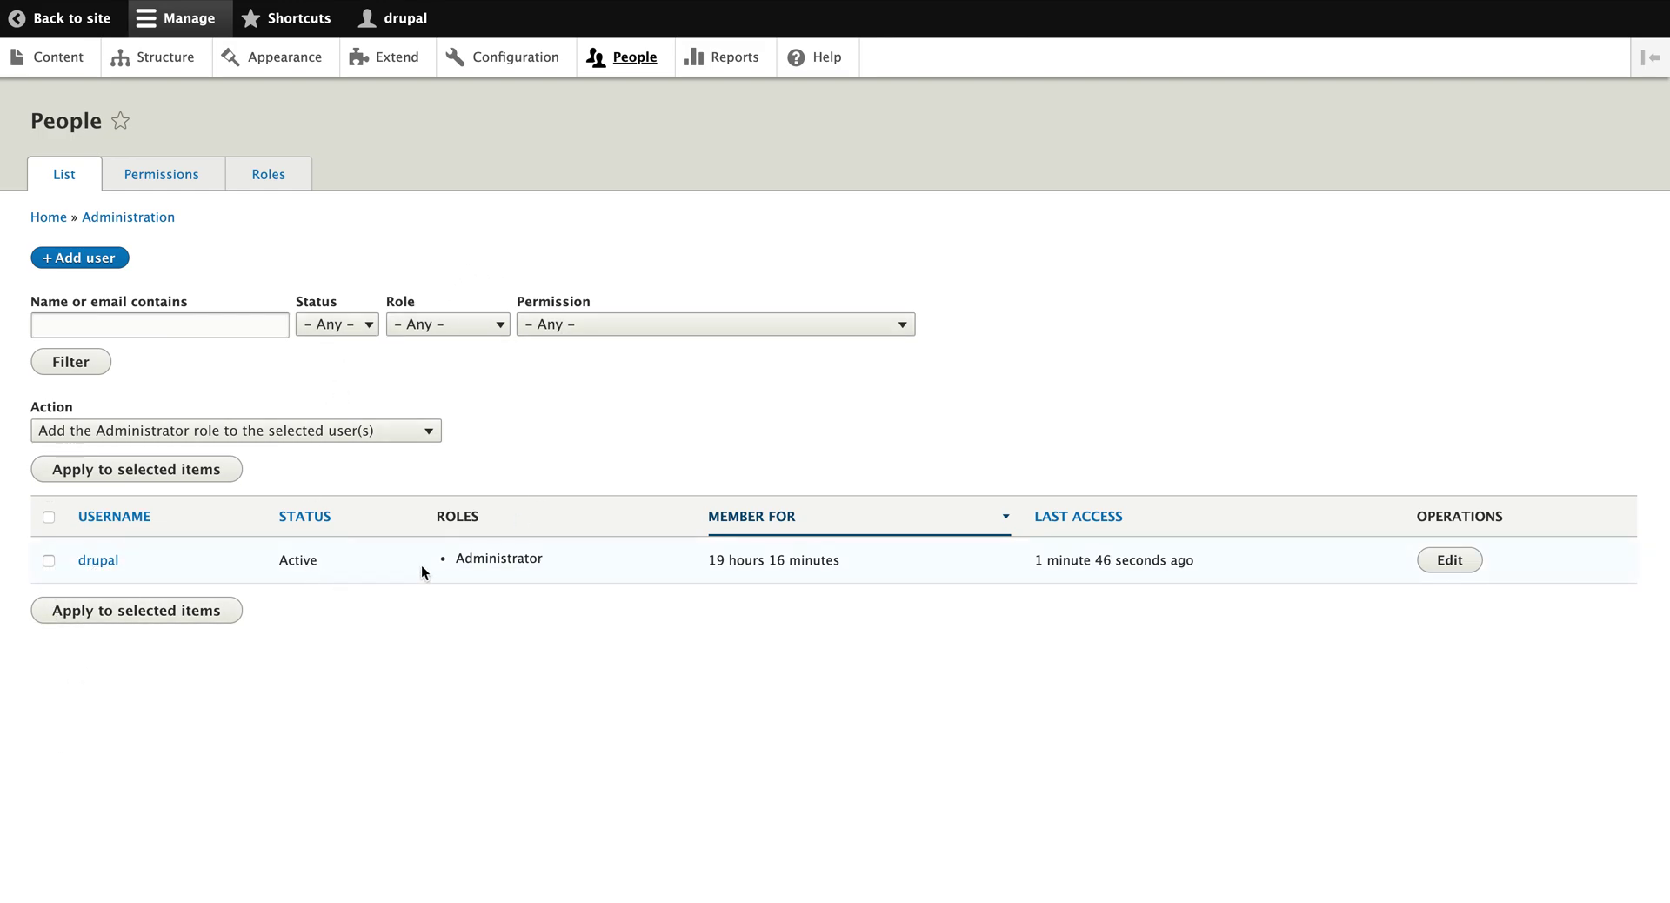
double_click(497, 561)
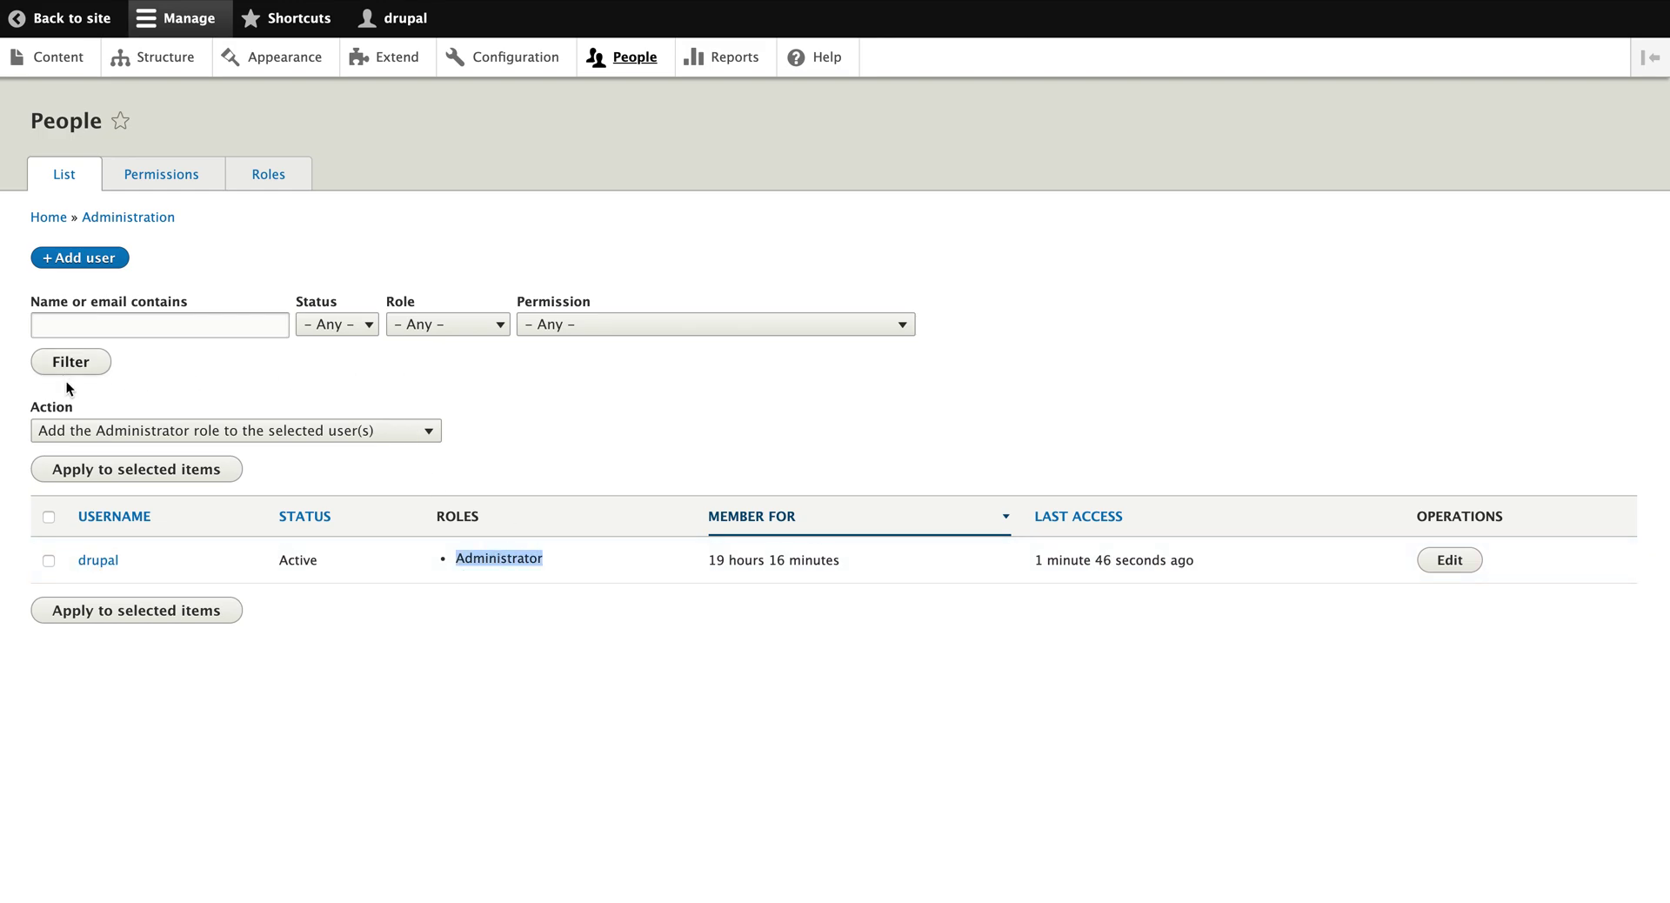
left_click(170, 181)
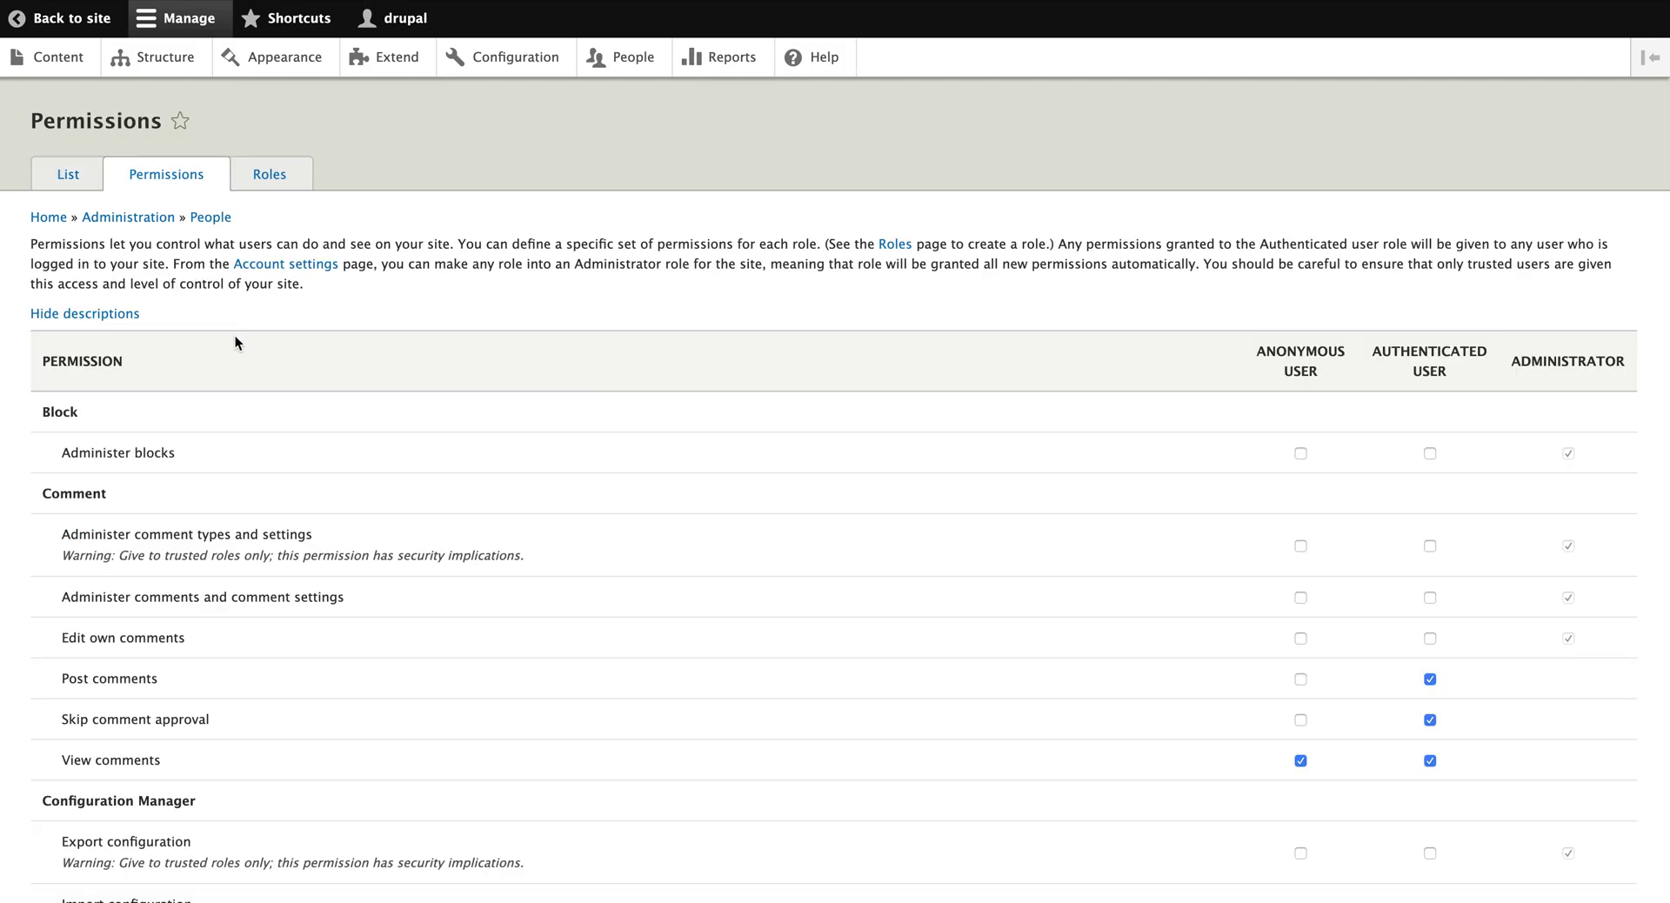
scroll(235, 339, "down", 5)
scroll(235, 336, "up", 5)
left_click_drag(1249, 357, 1411, 361)
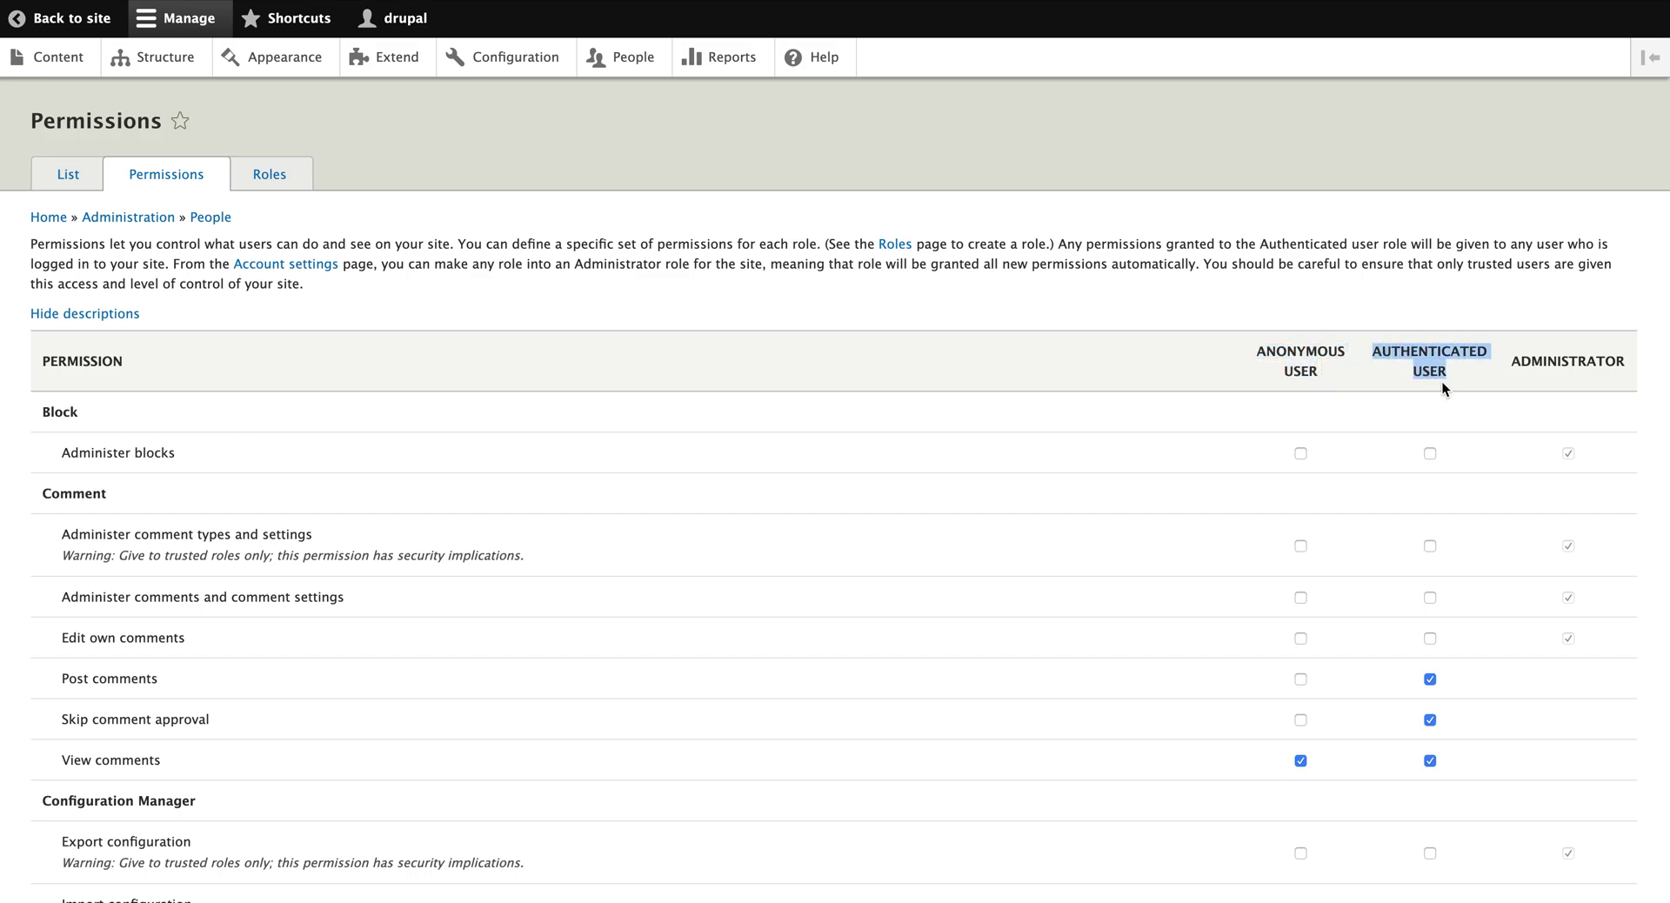
left_click_drag(1514, 364, 1569, 364)
scroll(1194, 410, "down", 1)
scroll(1194, 410, "down", 1)
scroll(1193, 411, "up", 2)
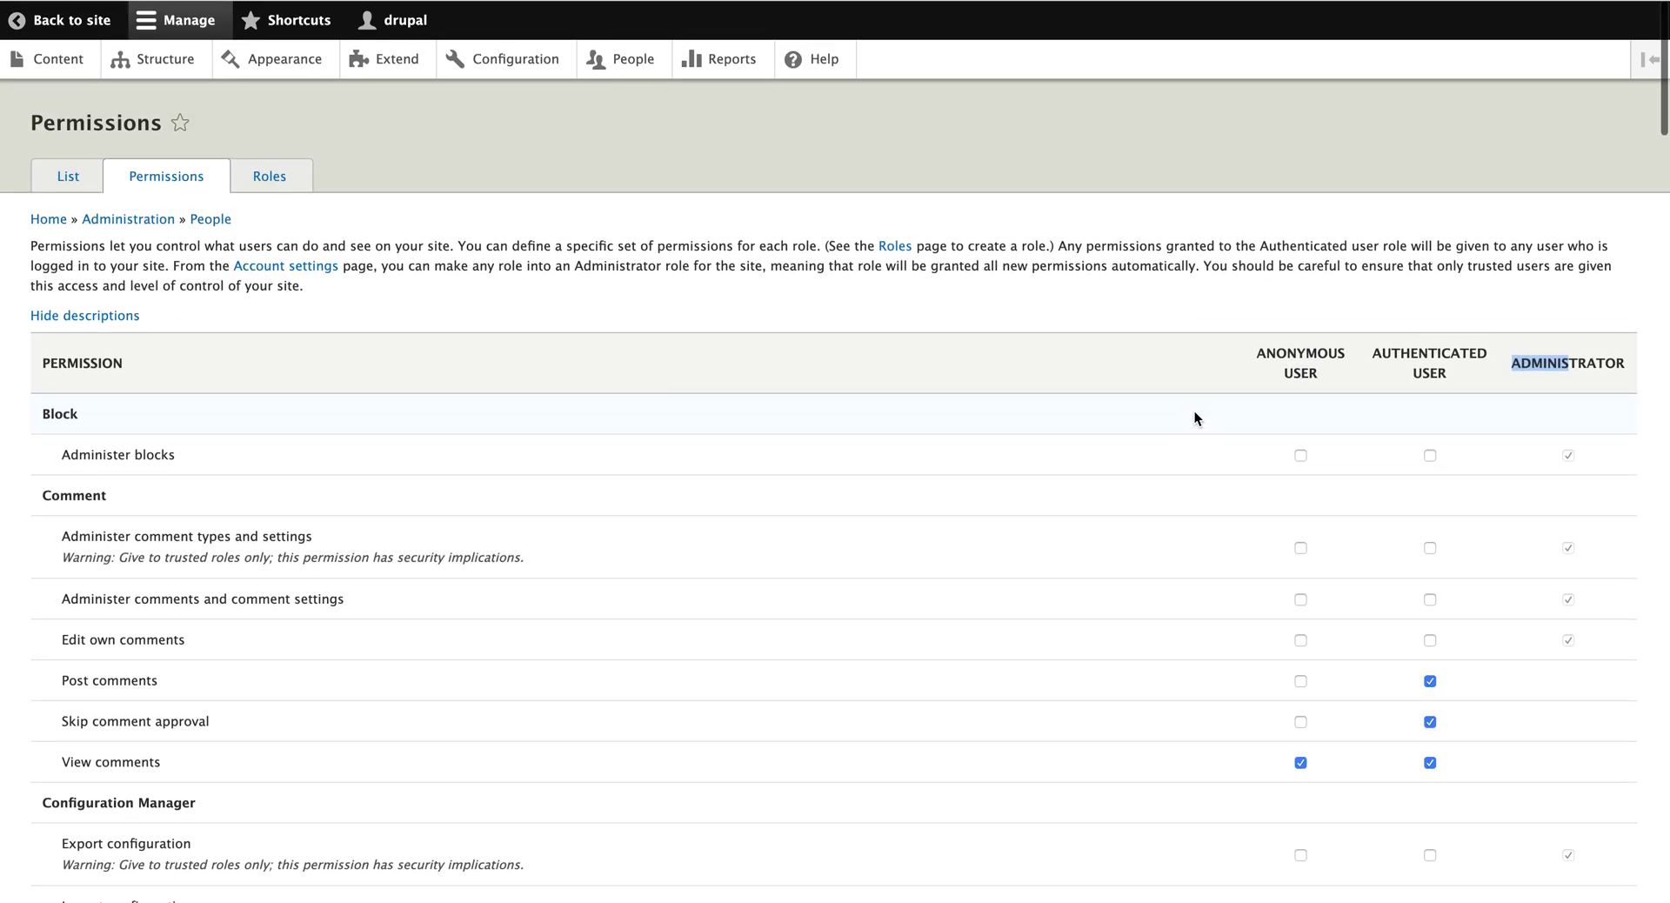
scroll(1194, 410, "down", 8)
scroll(1195, 411, "down", 20)
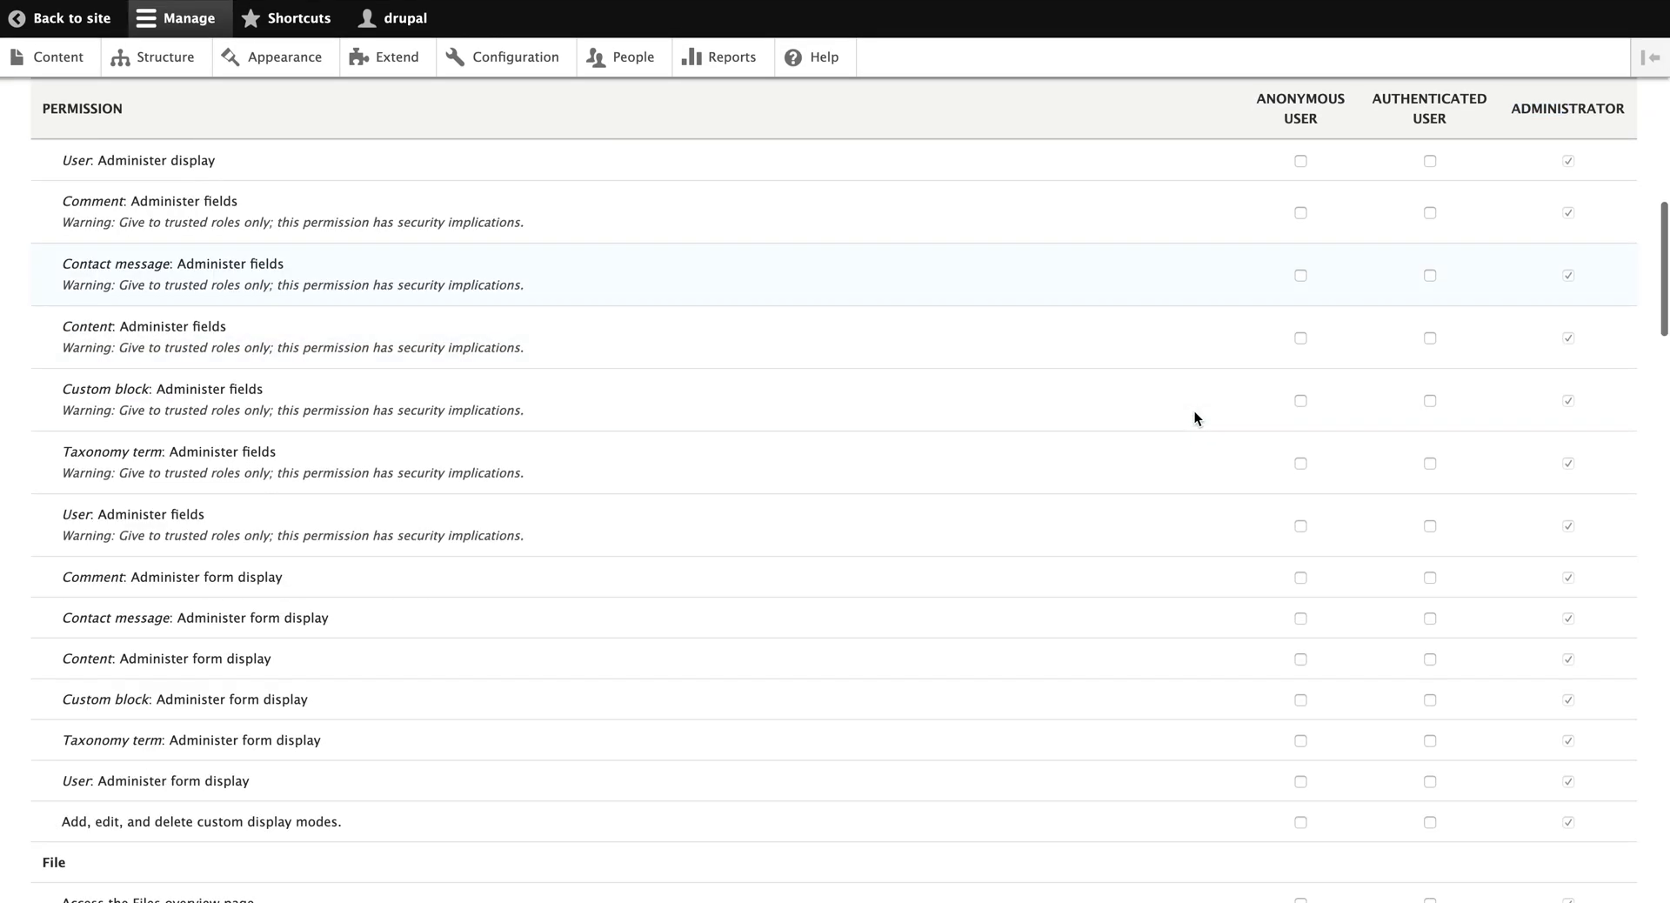
scroll(1194, 410, "down", 20)
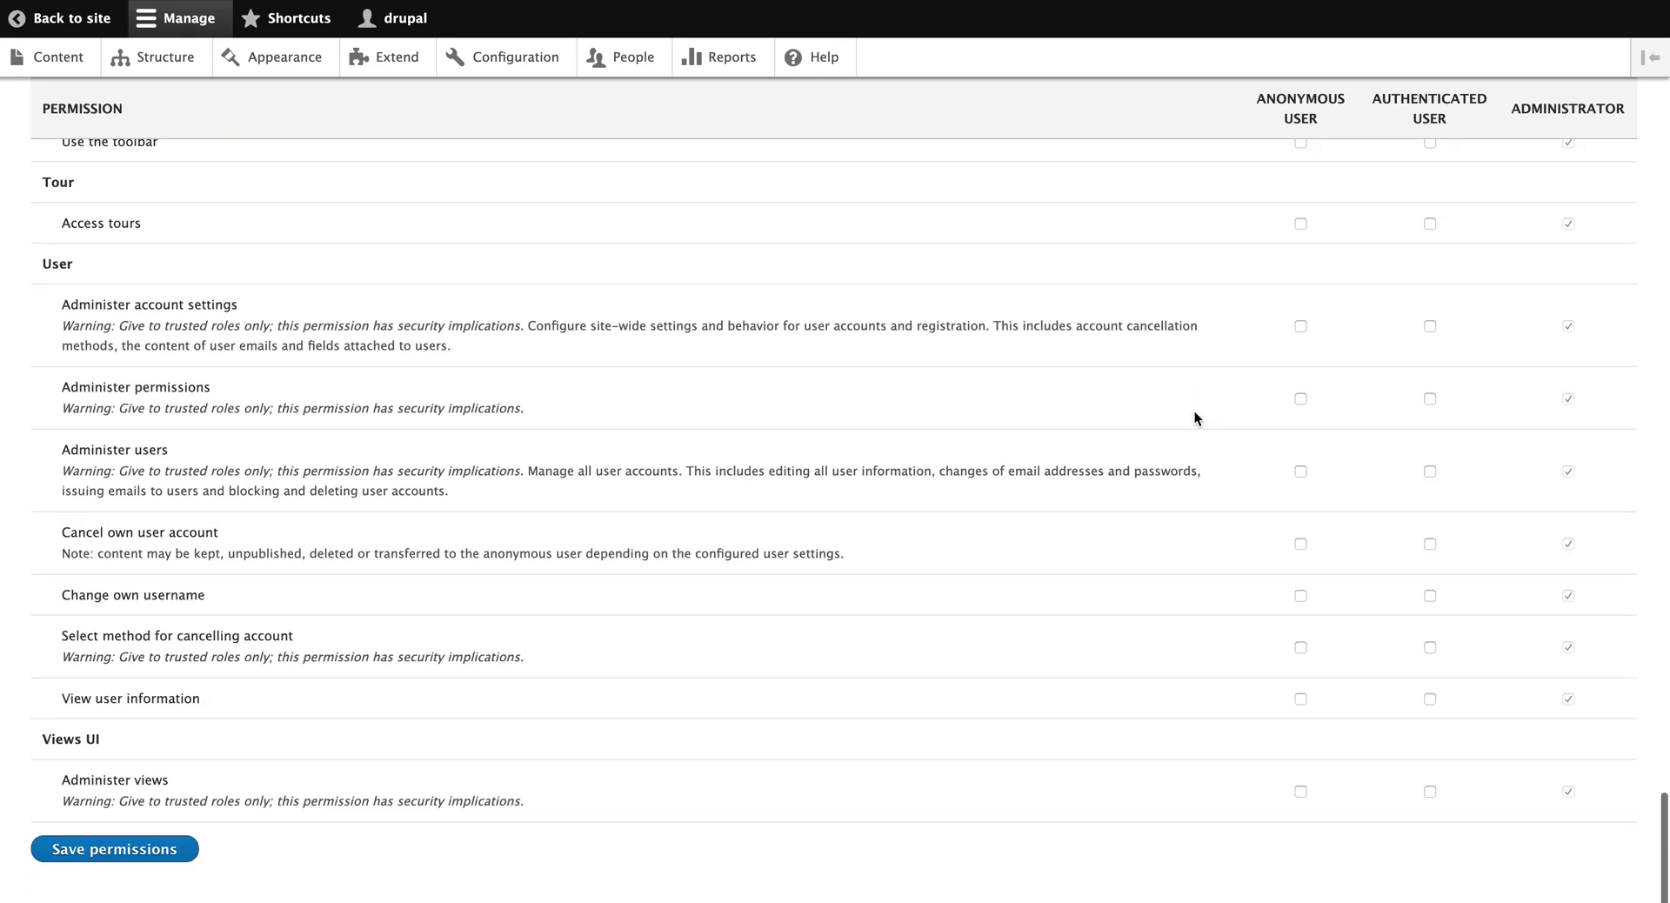
scroll(1193, 410, "up", 20)
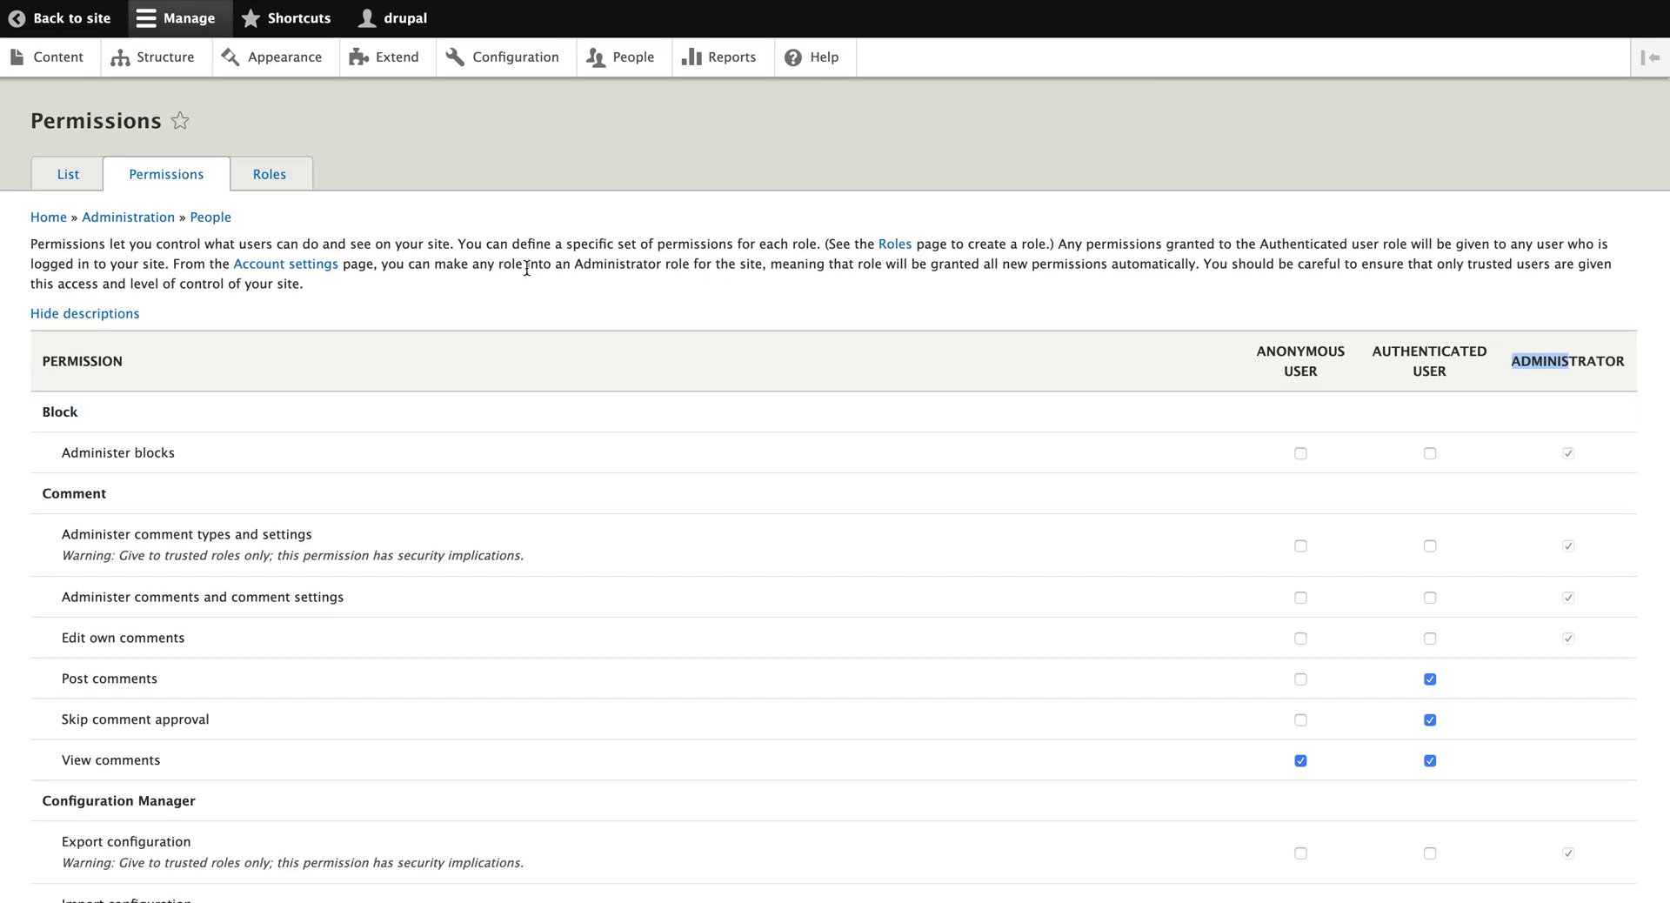
left_click(61, 410)
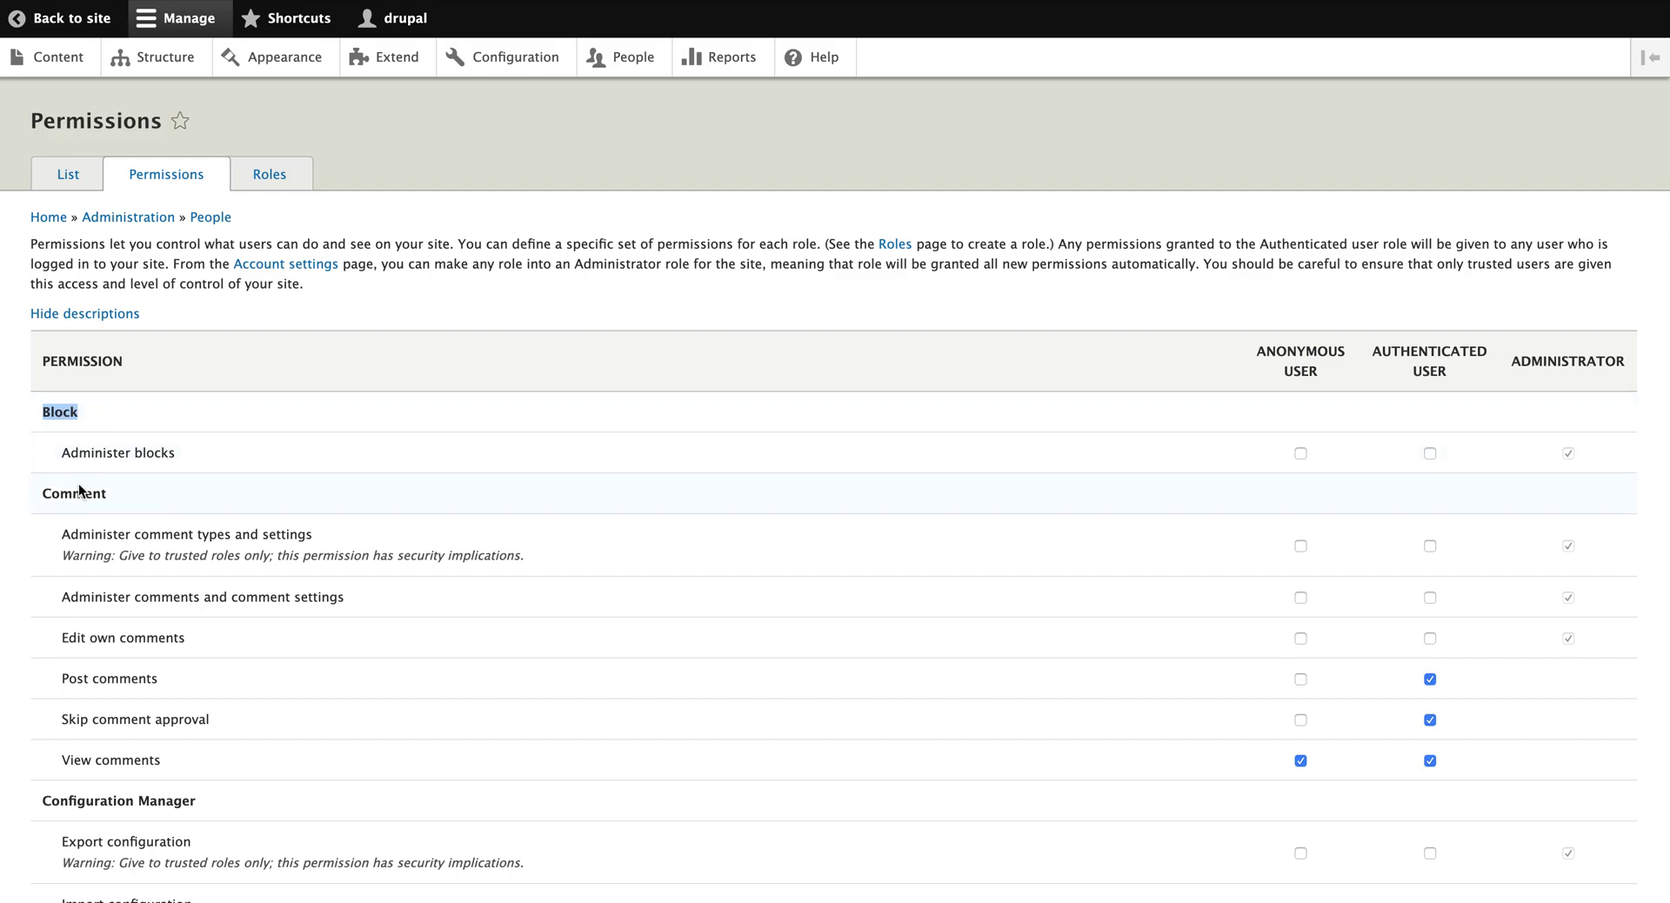
scroll(123, 793, "down", 15)
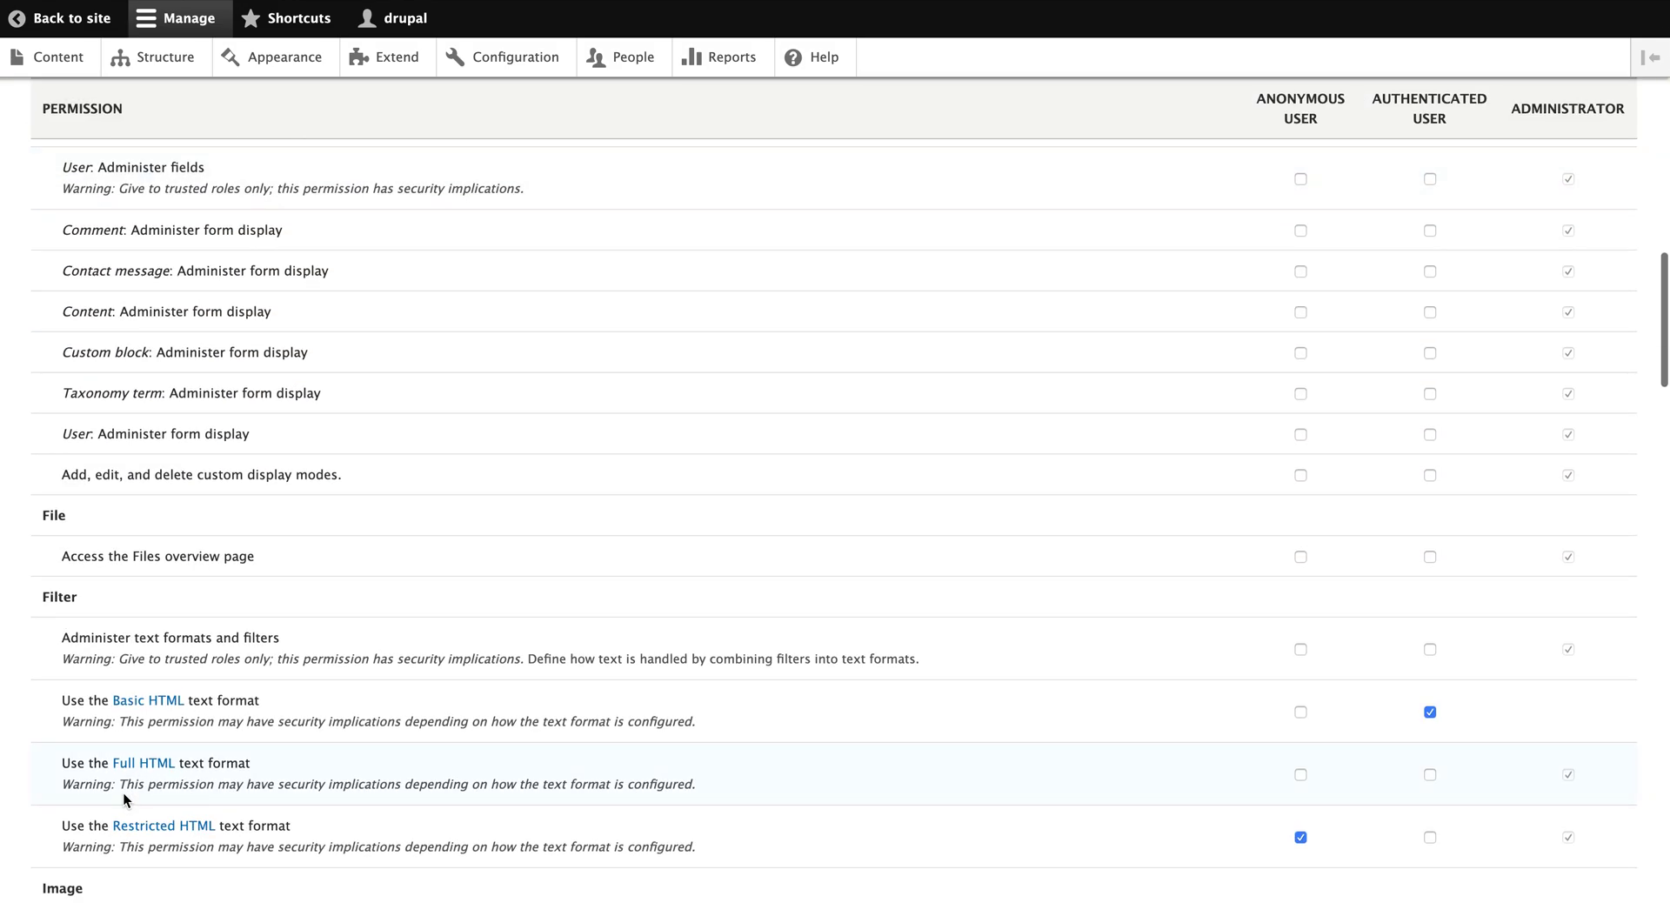
scroll(123, 791, "up", 15)
double_click(124, 798)
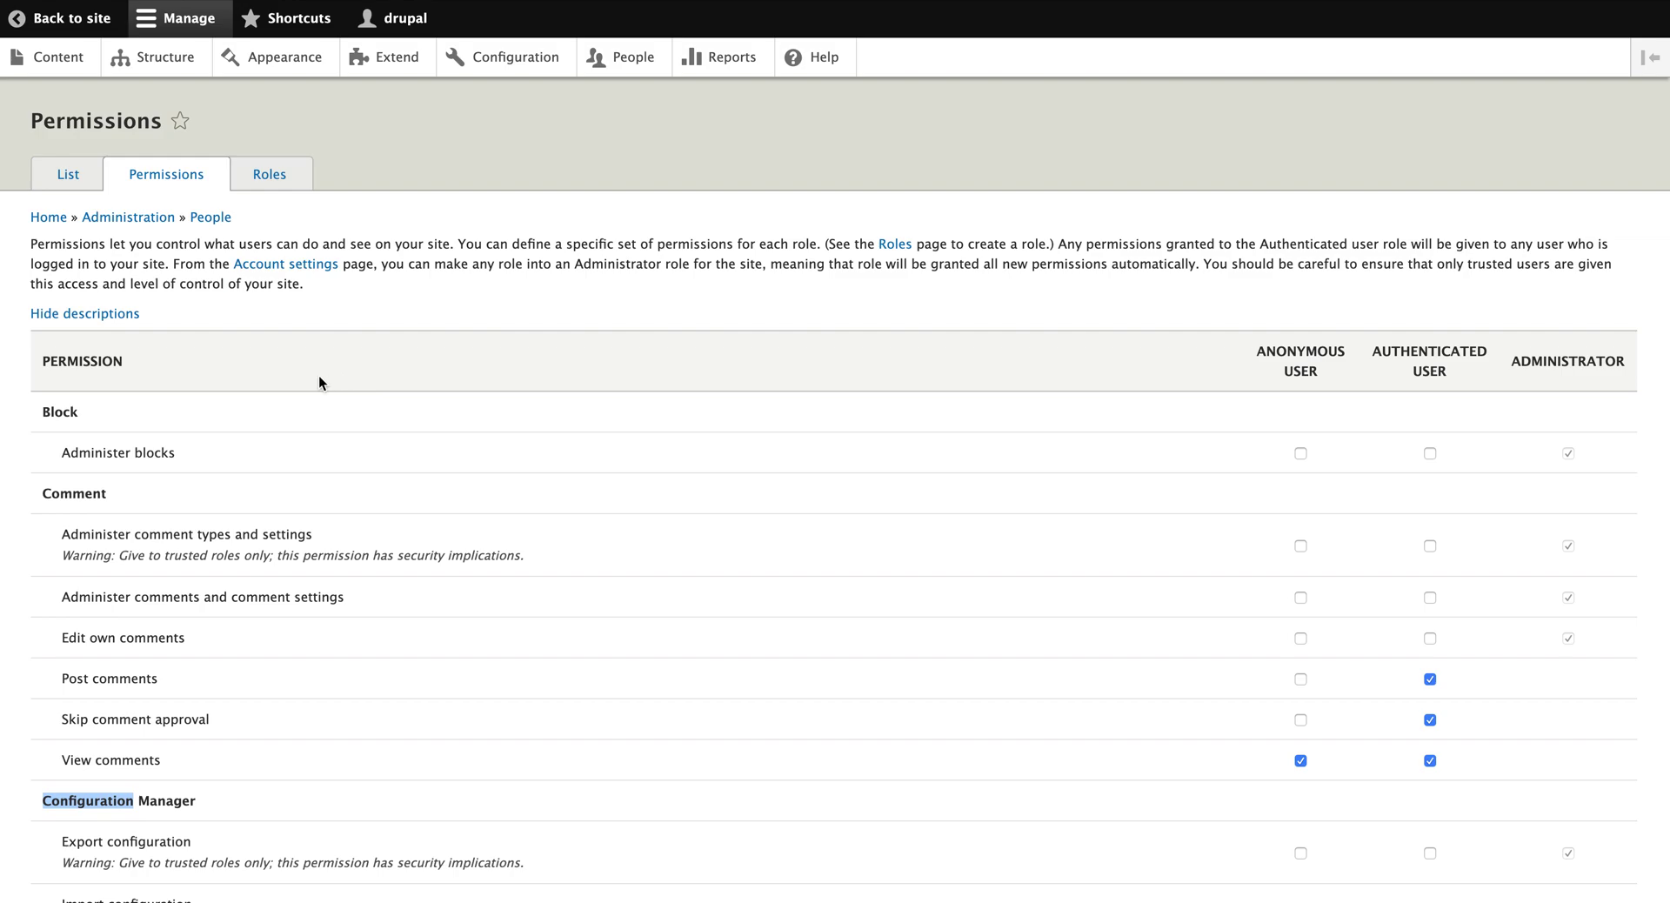
left_click(272, 176)
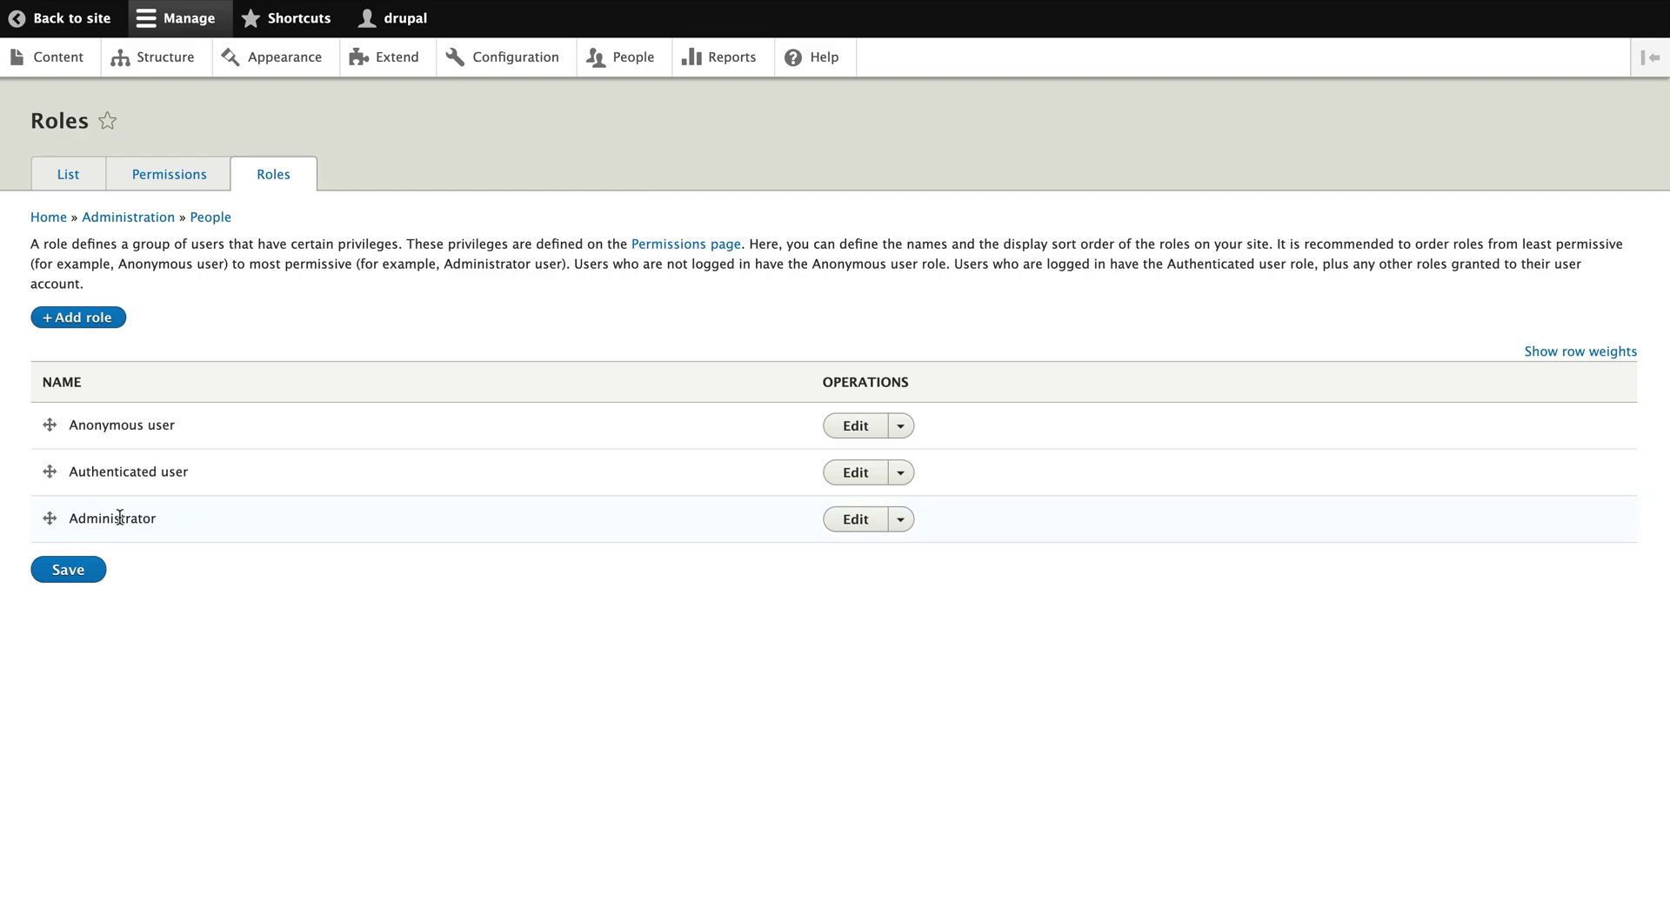
Step: Highlight the Authenticated user and Anonymous user role names, then go to Reports
left_click_drag(200, 470, 68, 471)
left_click_drag(185, 424, 49, 423)
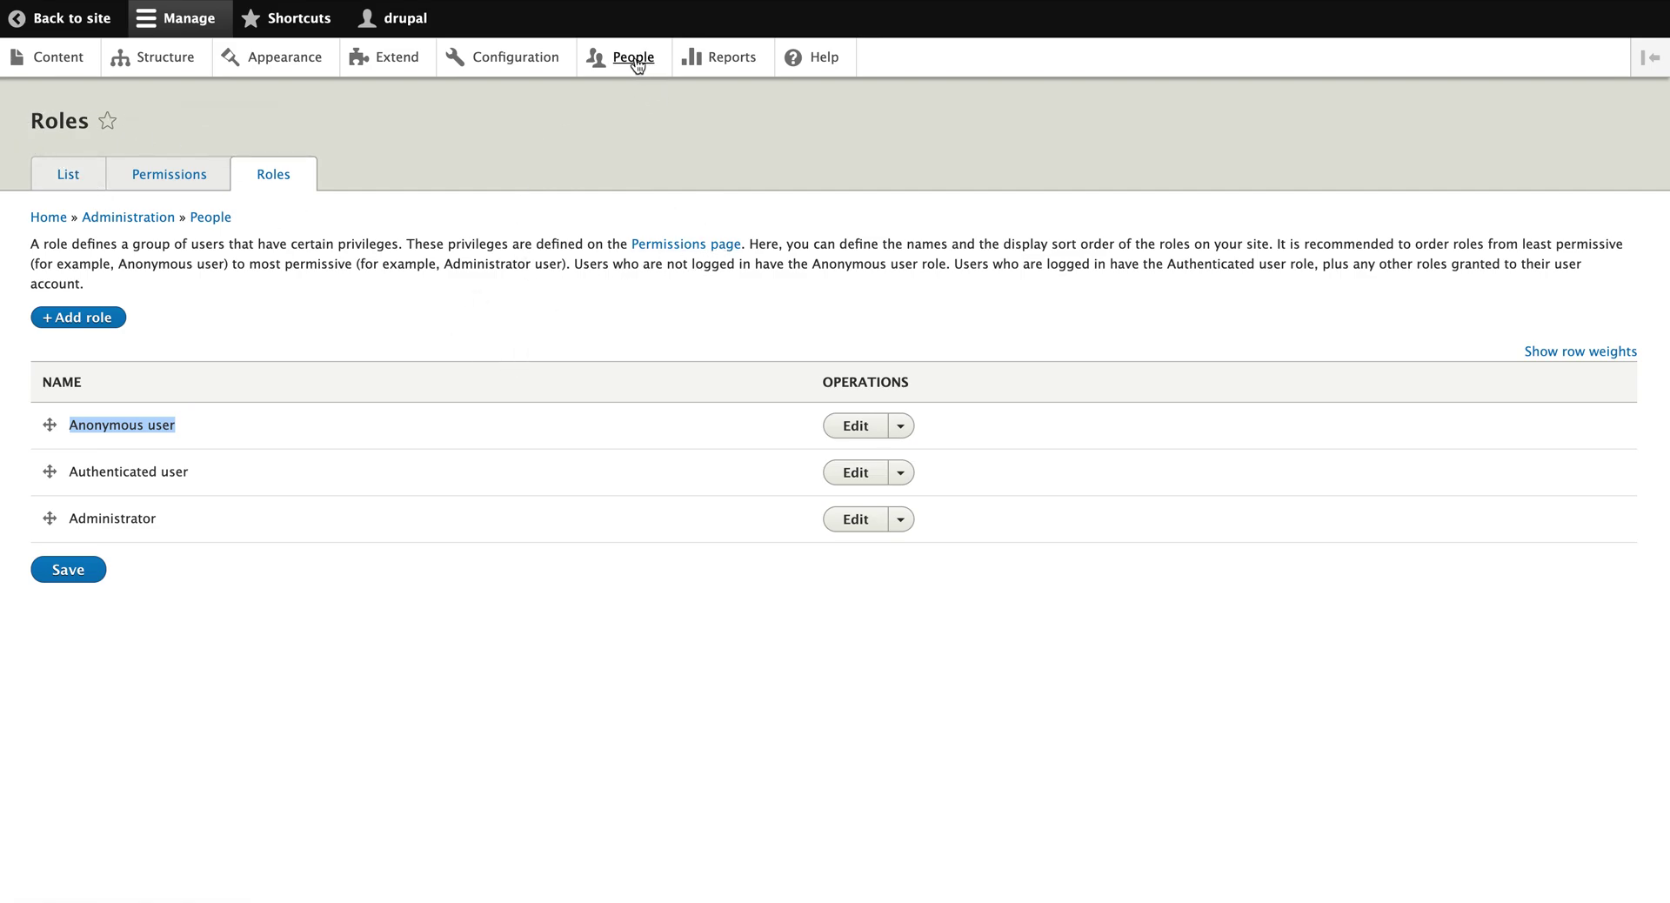
left_click(733, 61)
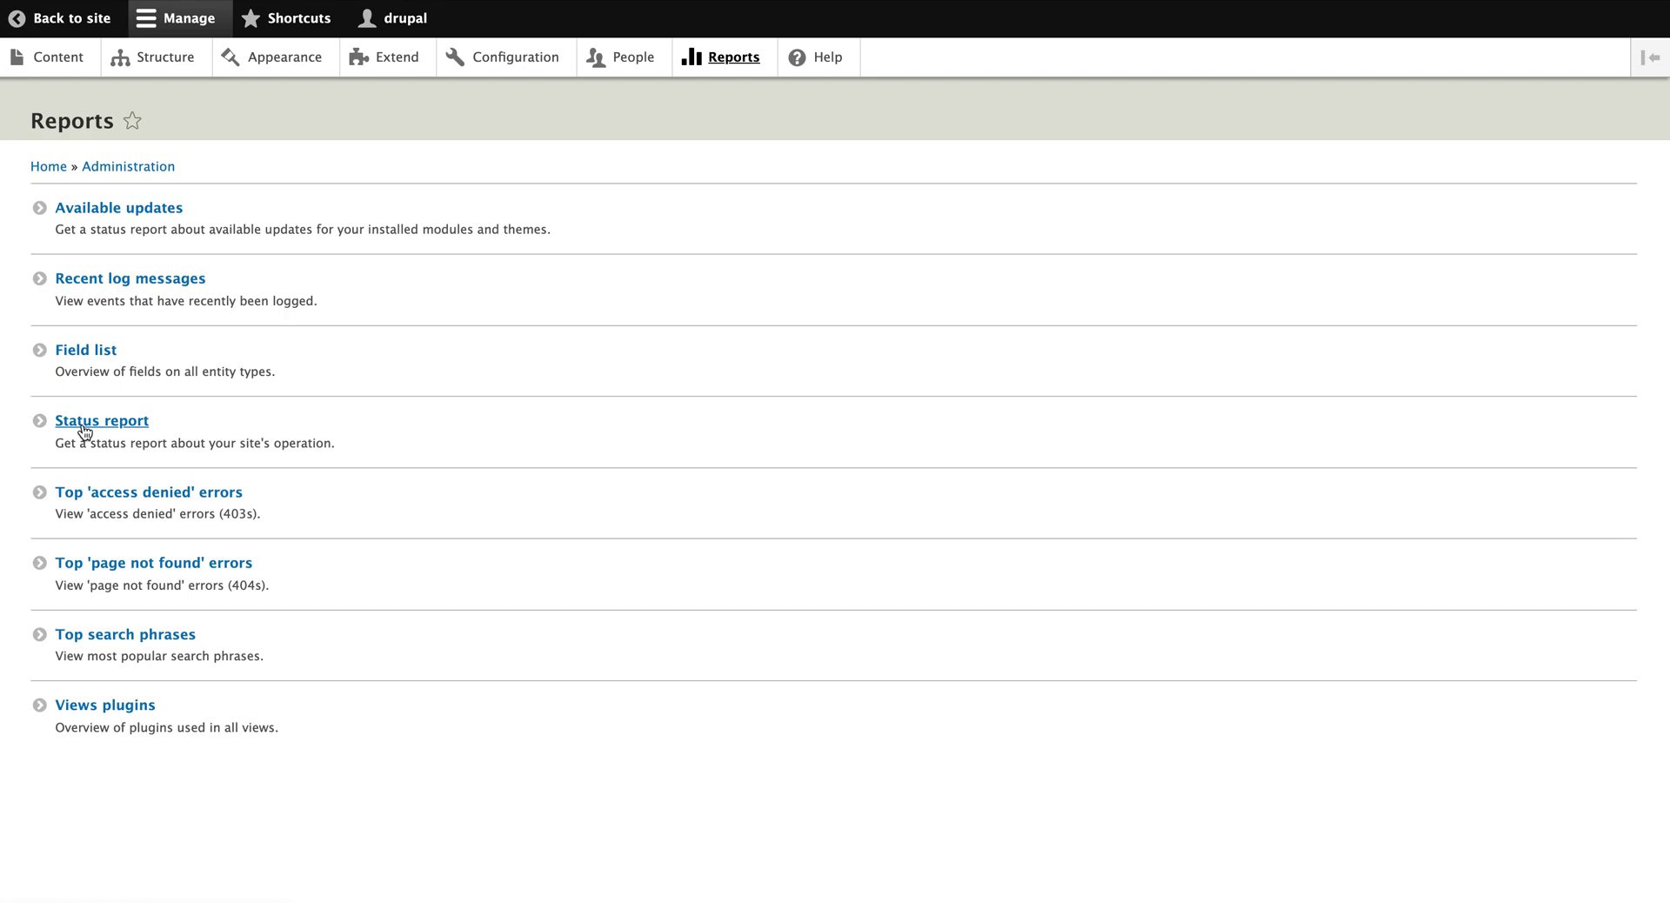
Step: Bring up the Status report link's context menu and dismiss it
right_click(122, 431)
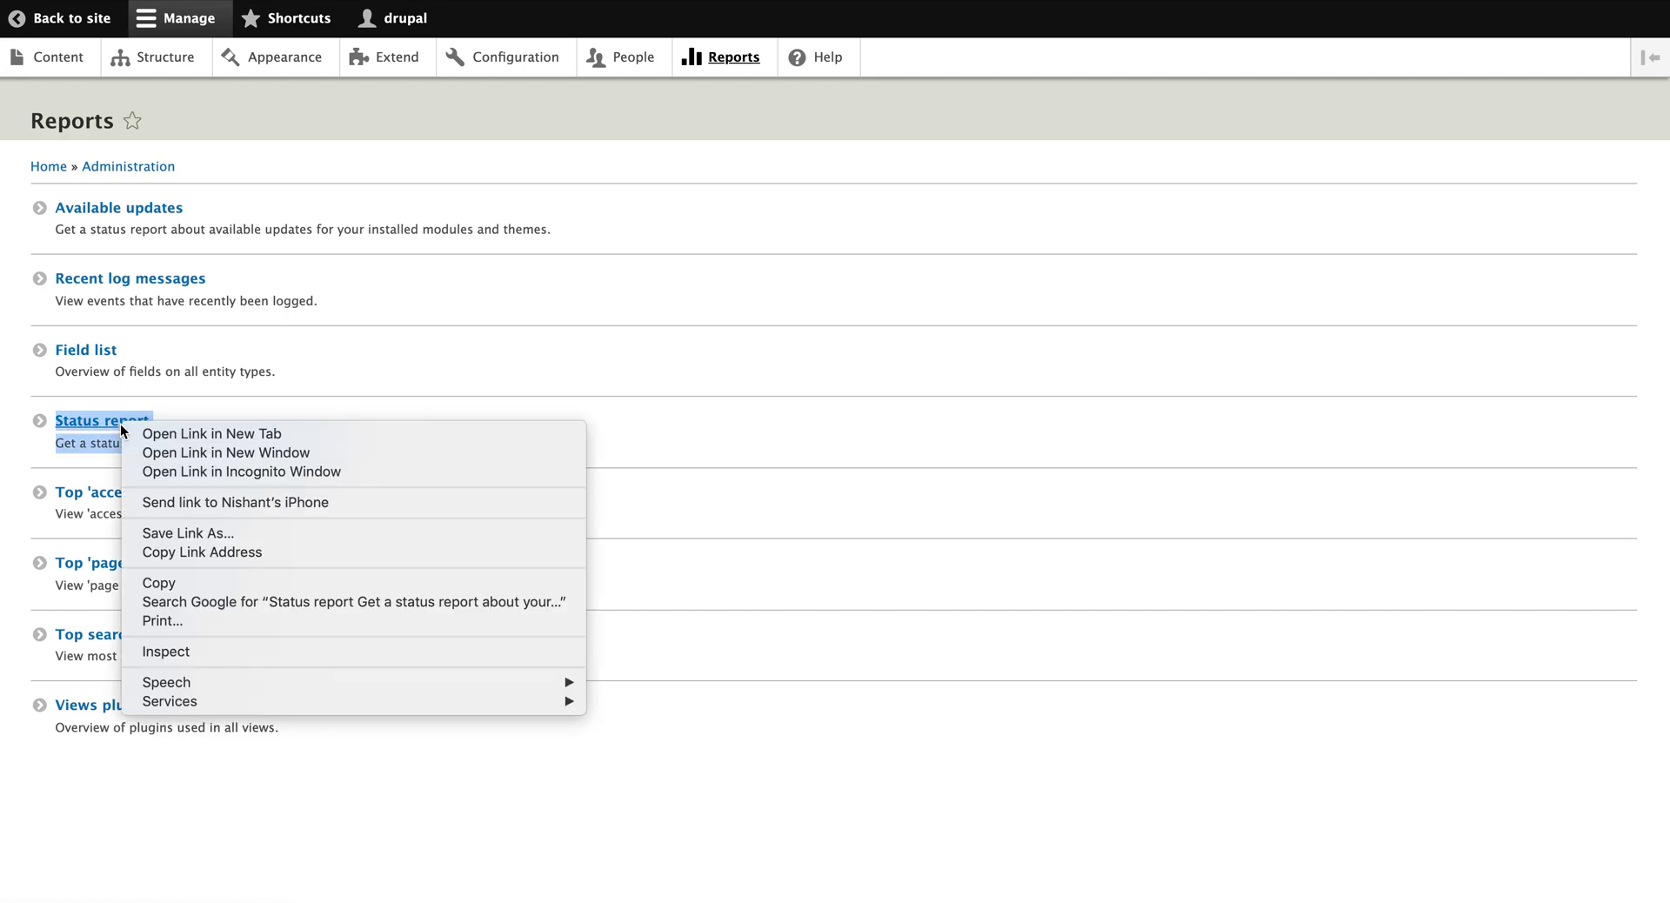
key("Escape")
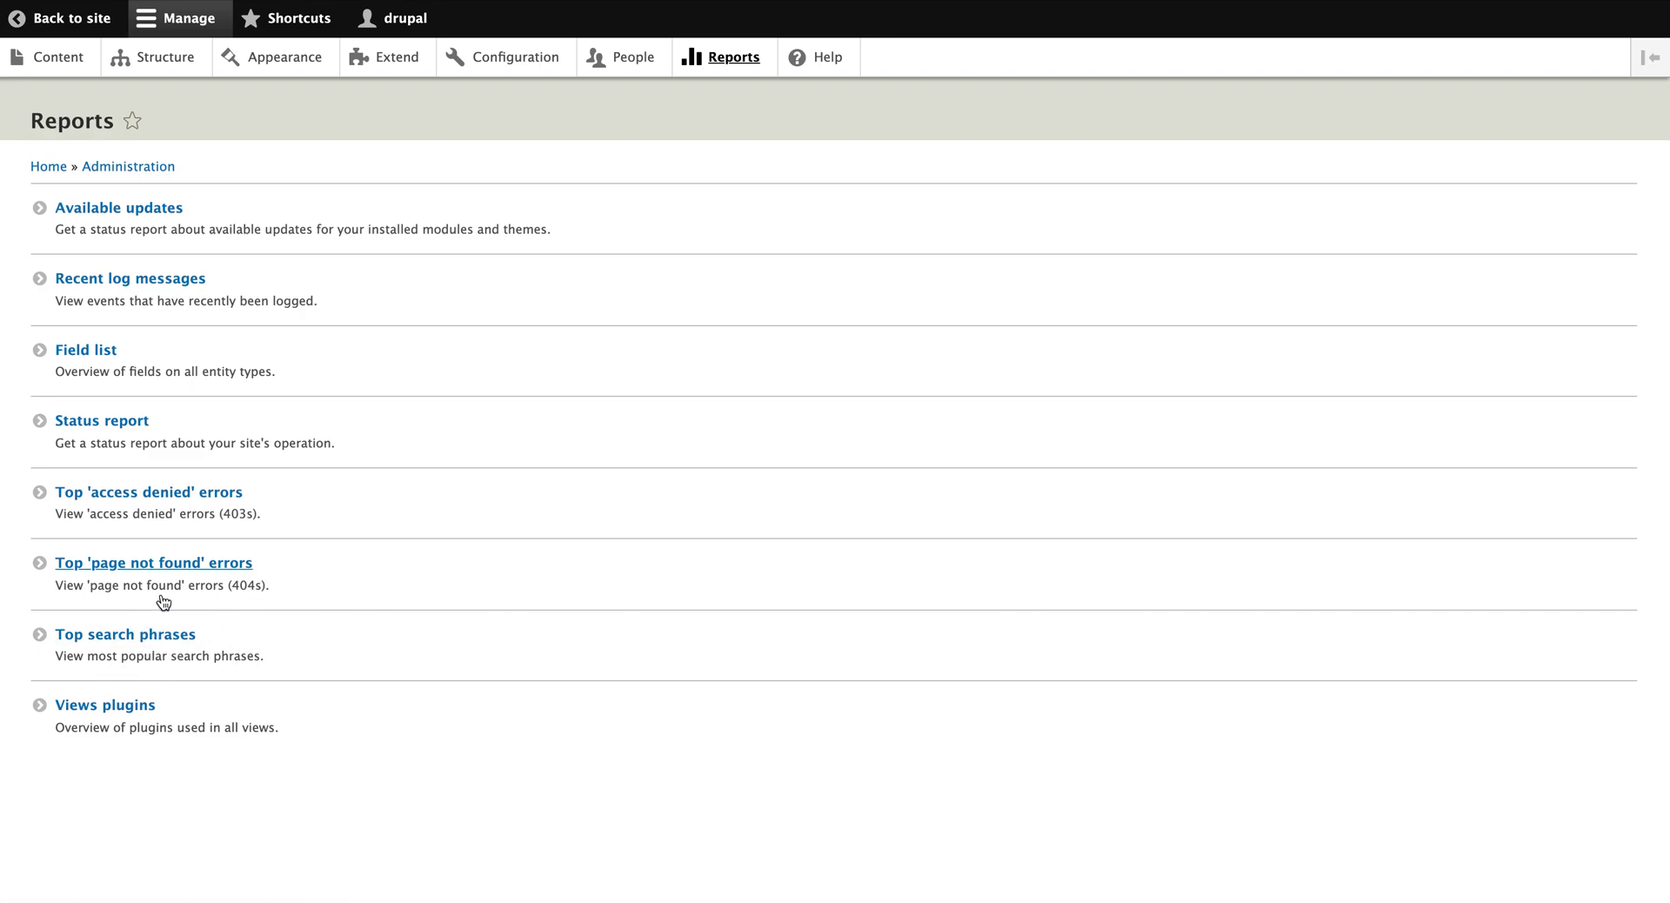
Step: Open Help, view the Automated Cron help in a new tab, then close it
left_click(827, 61)
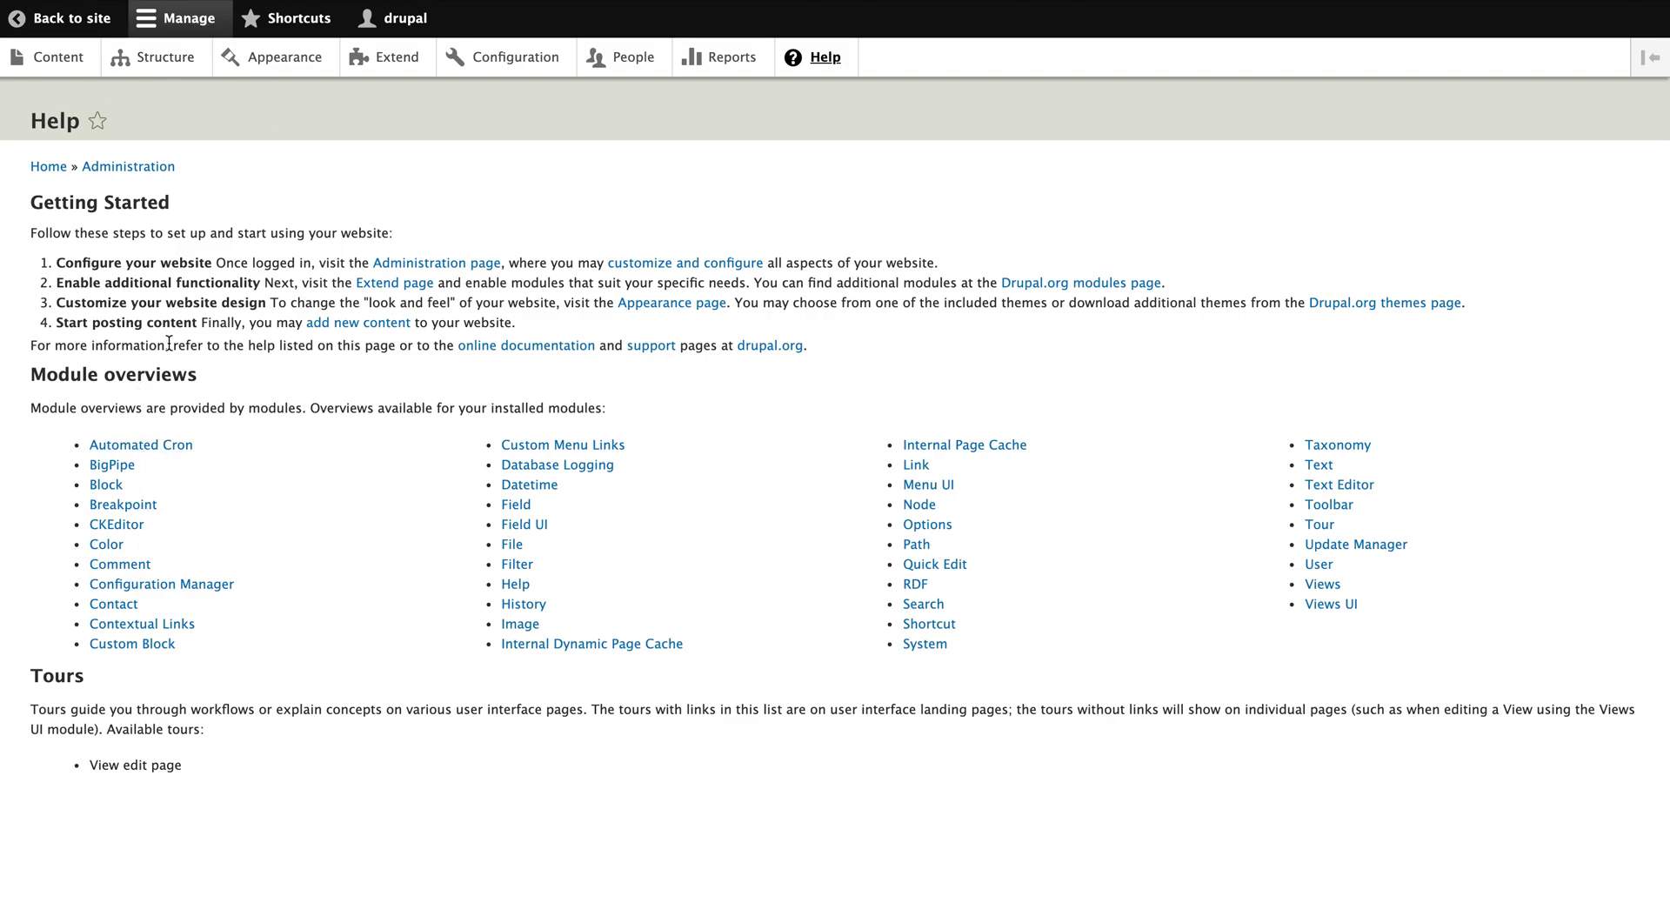
right_click(175, 451)
left_click(196, 454)
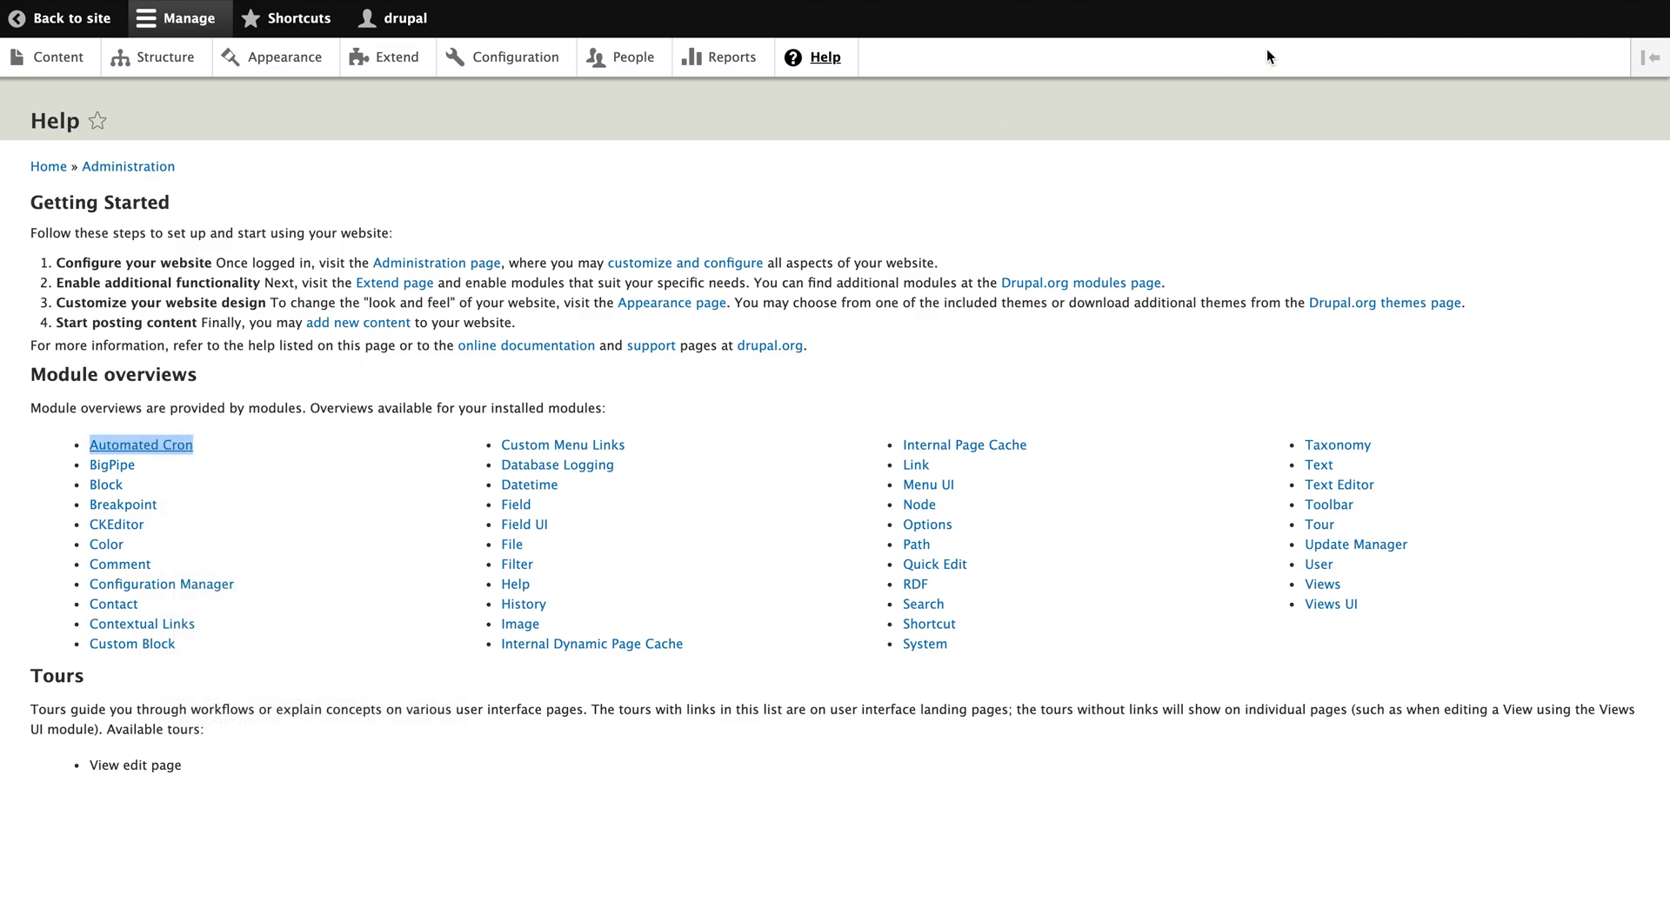
key("ctrl+Tab")
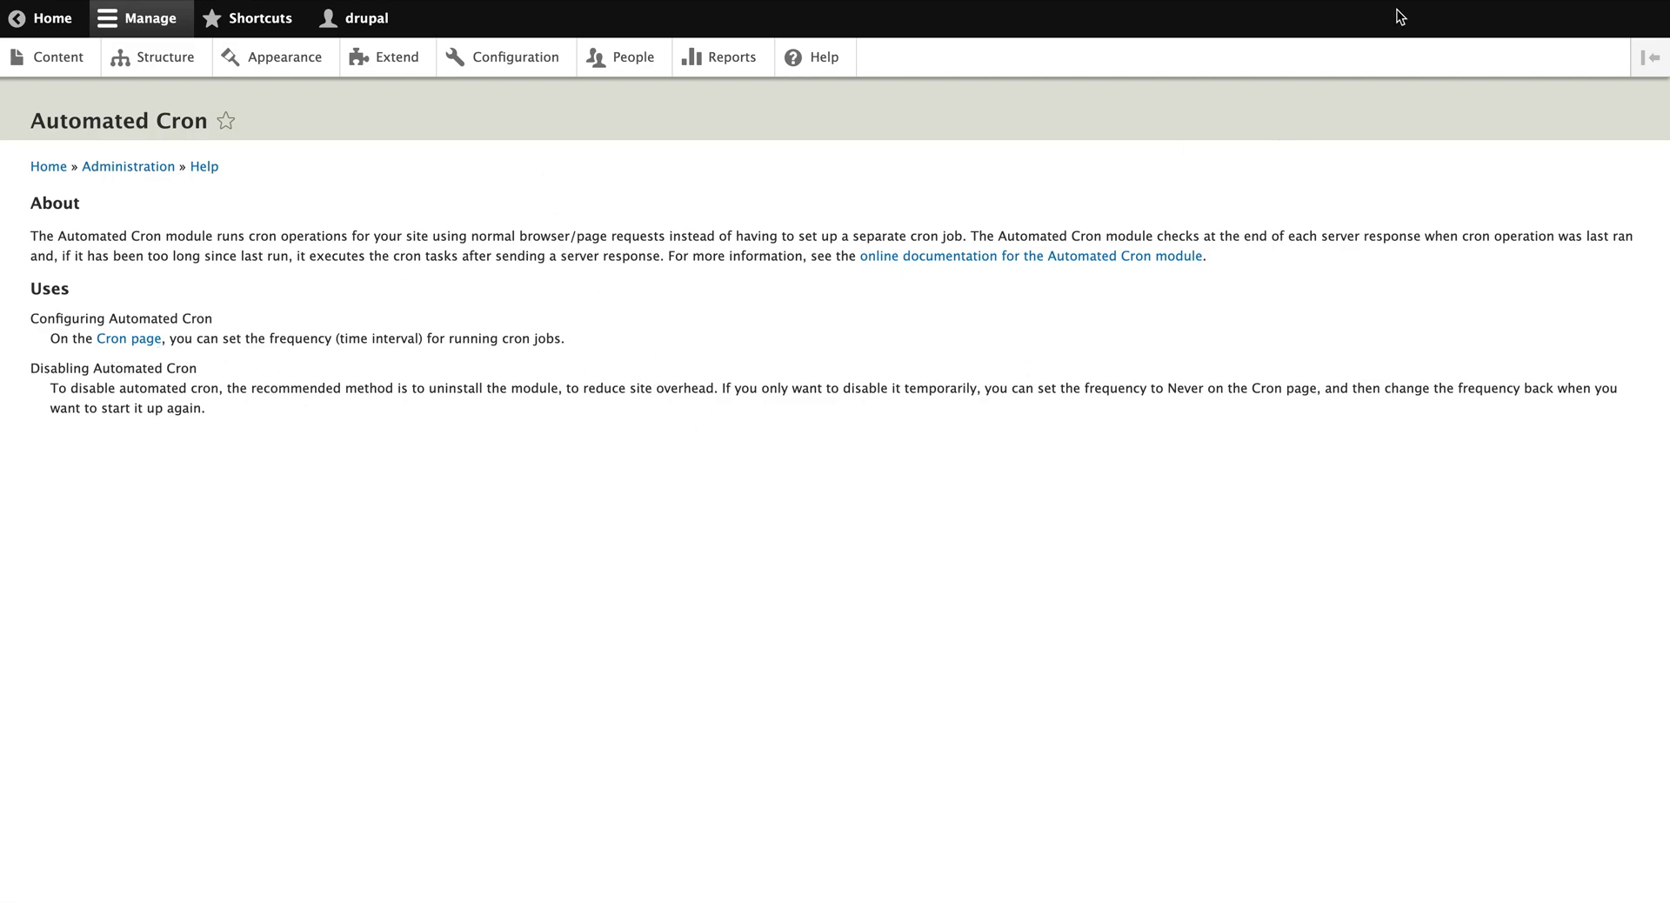
key("ctrl+w")
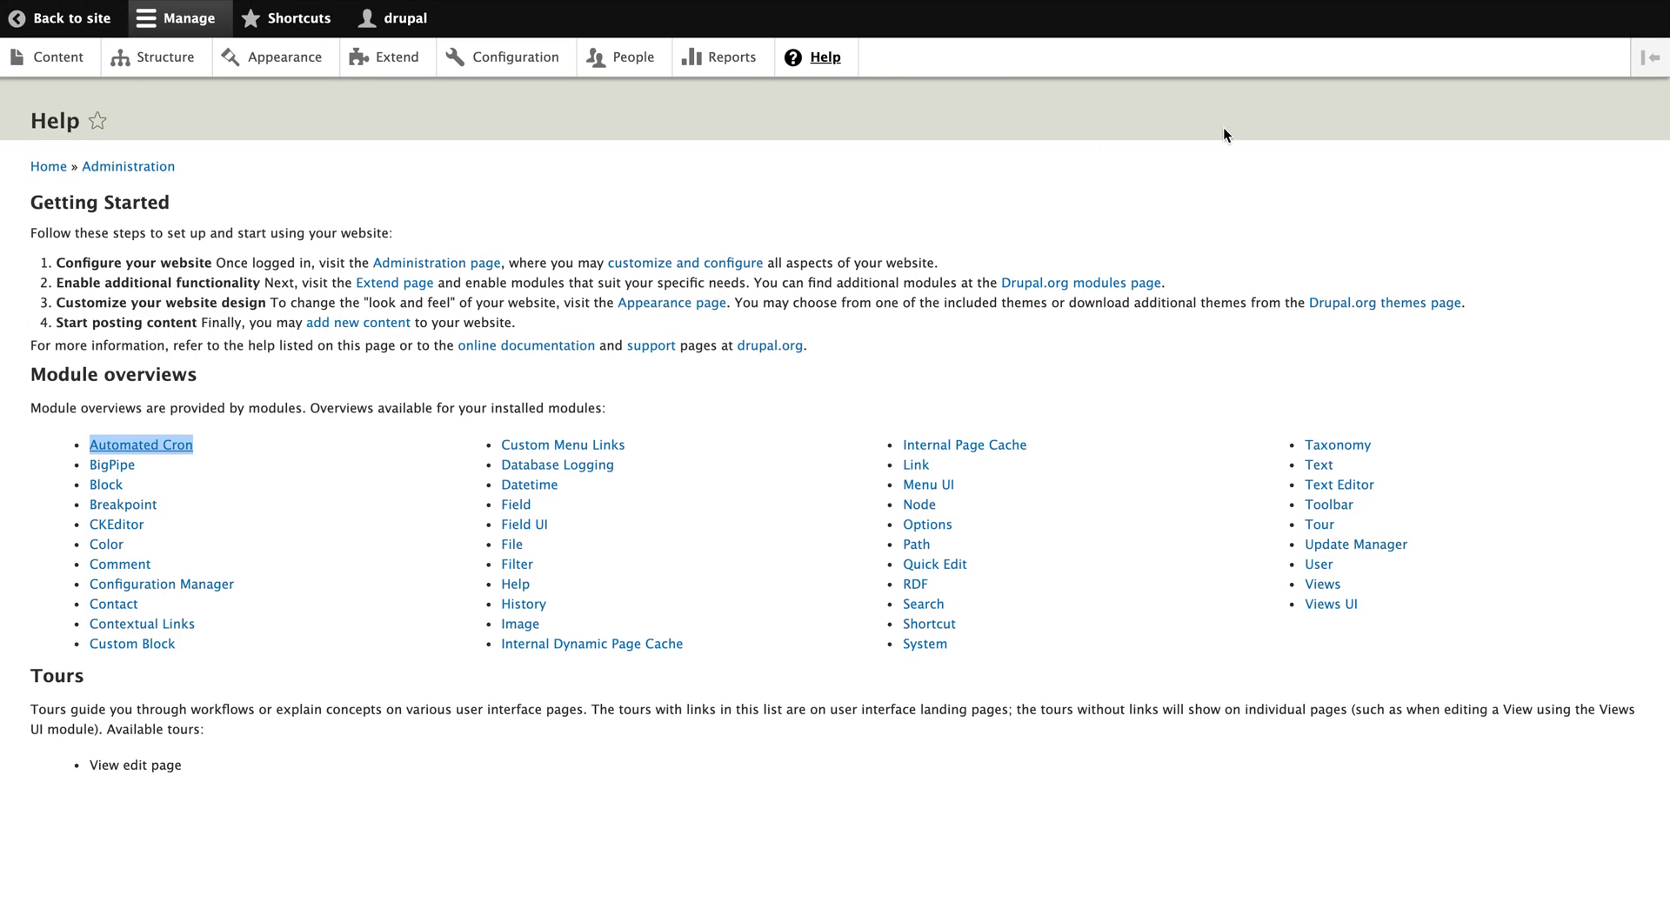
left_click(1655, 59)
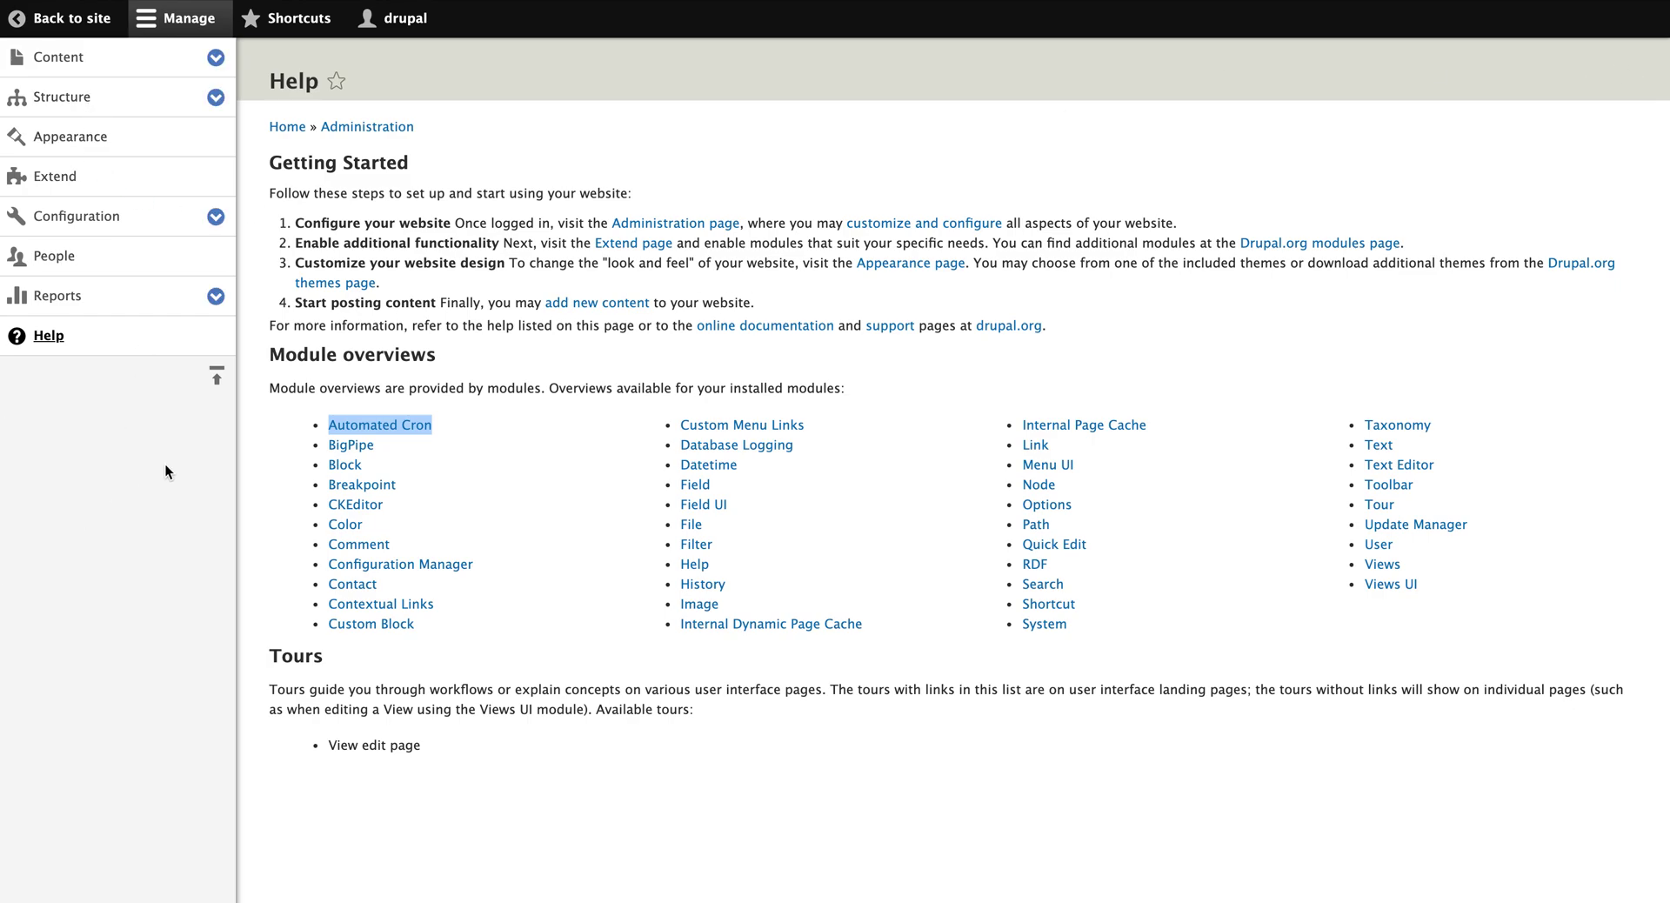
Step: Restore the horizontal toolbar and return to the site's front page
left_click(217, 375)
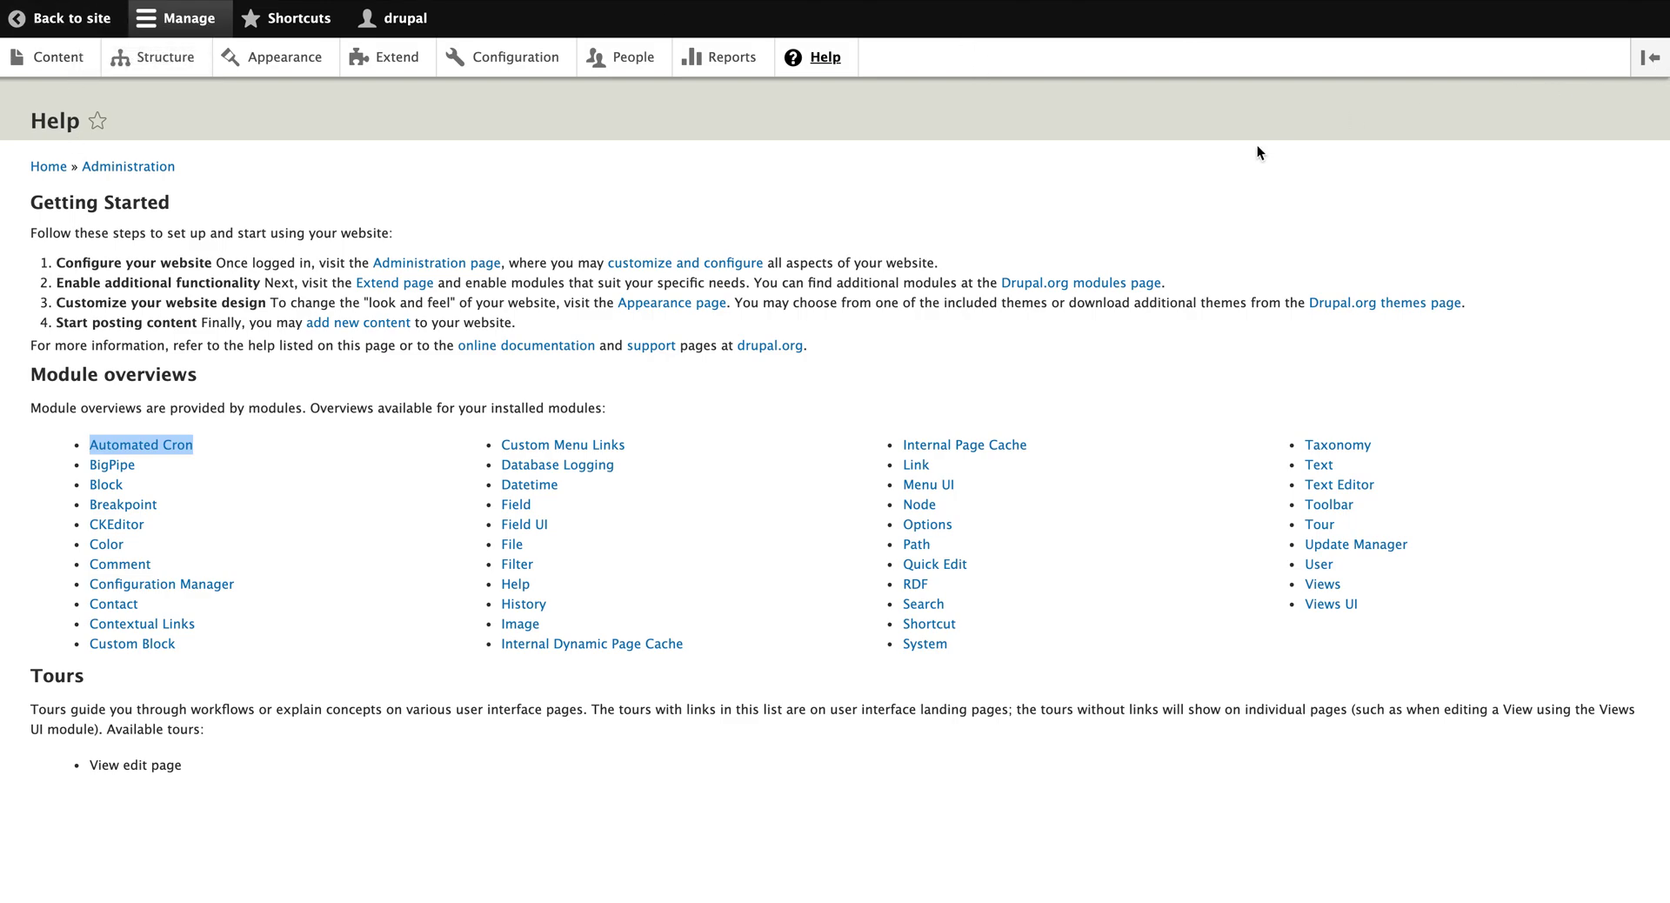
left_click(69, 18)
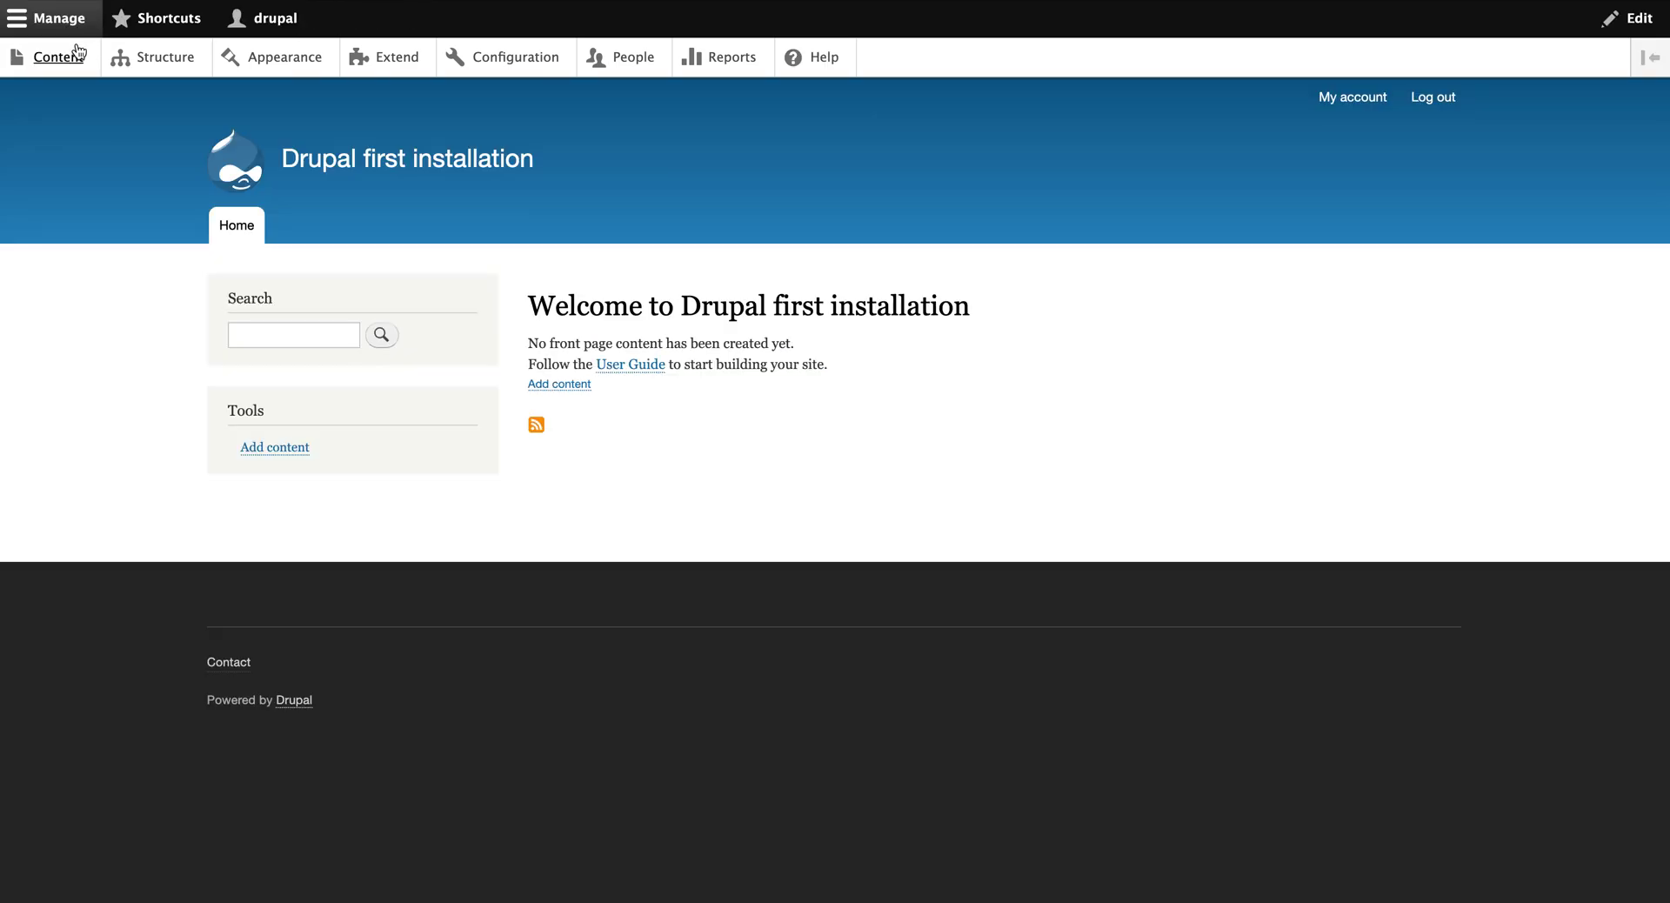
scroll(154, 362, "down", 2)
scroll(153, 359, "down", 2)
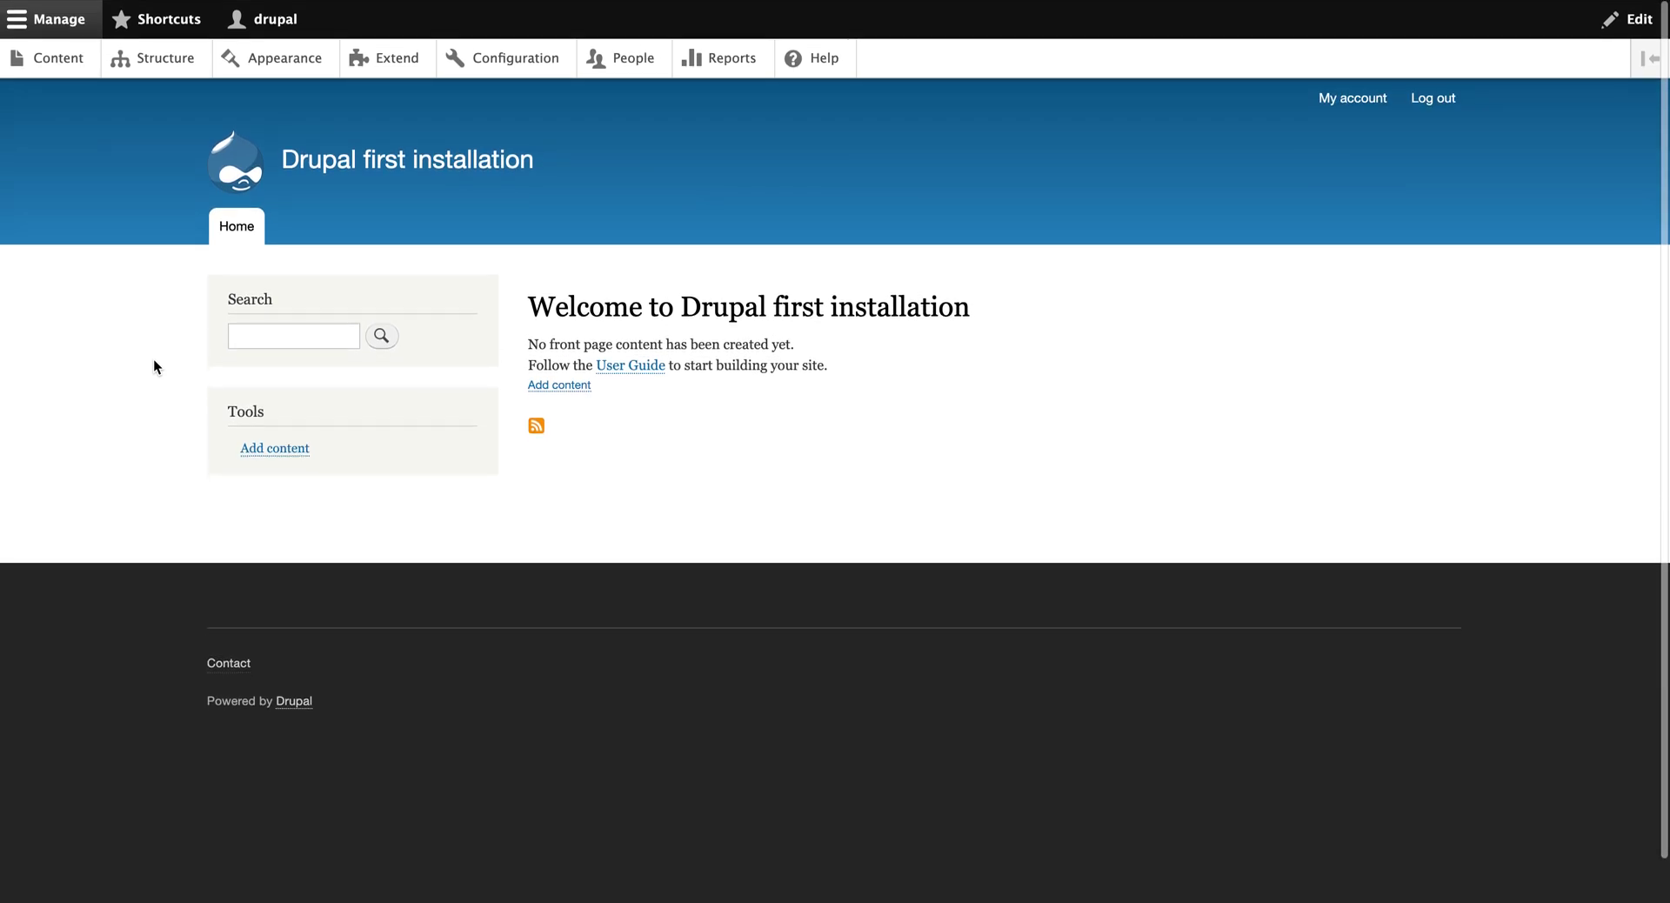
scroll(153, 367, "down", 2)
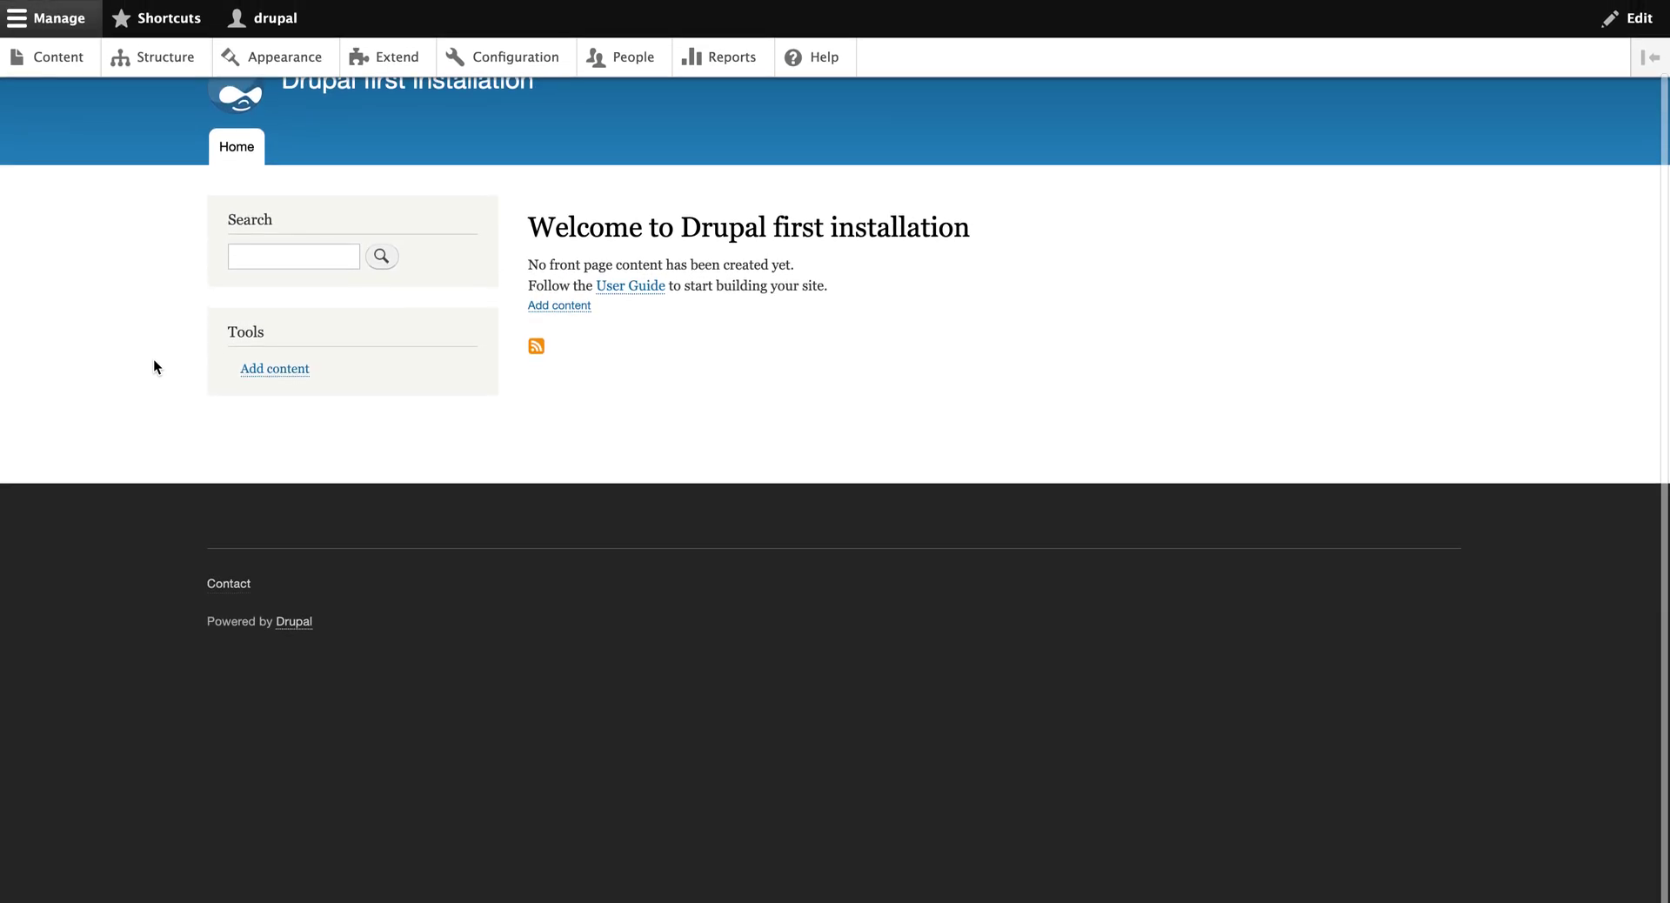